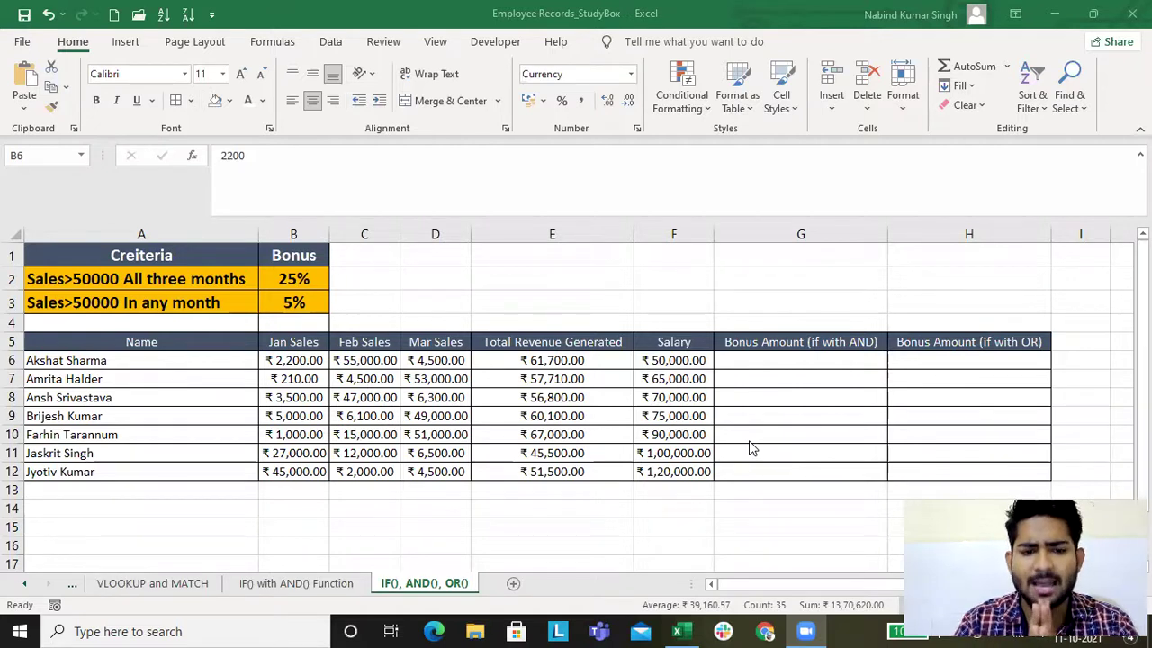
left_click(306, 360)
left_click_drag(306, 360, 63, 459)
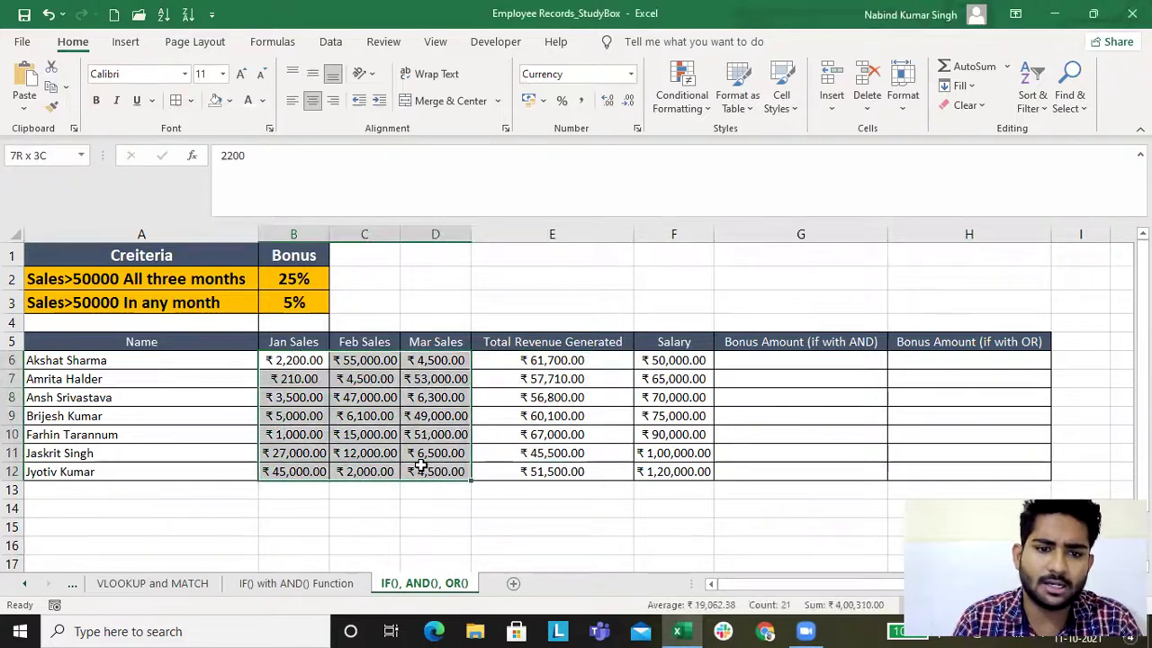
left_click_drag(63, 459, 50, 472)
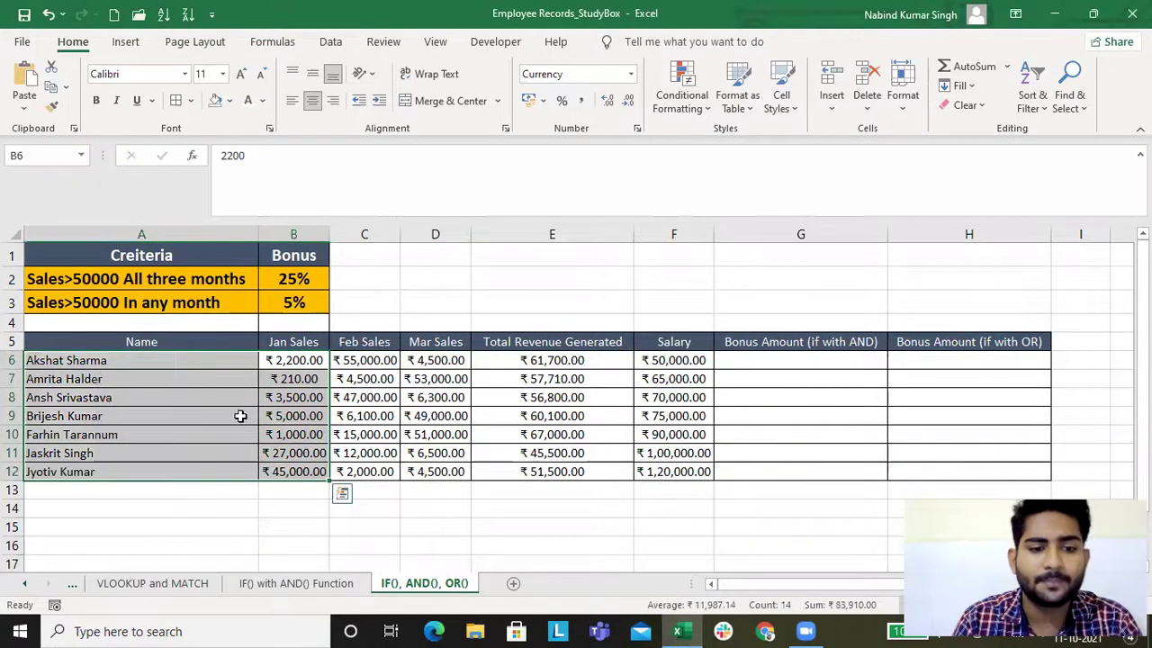
left_click(299, 364)
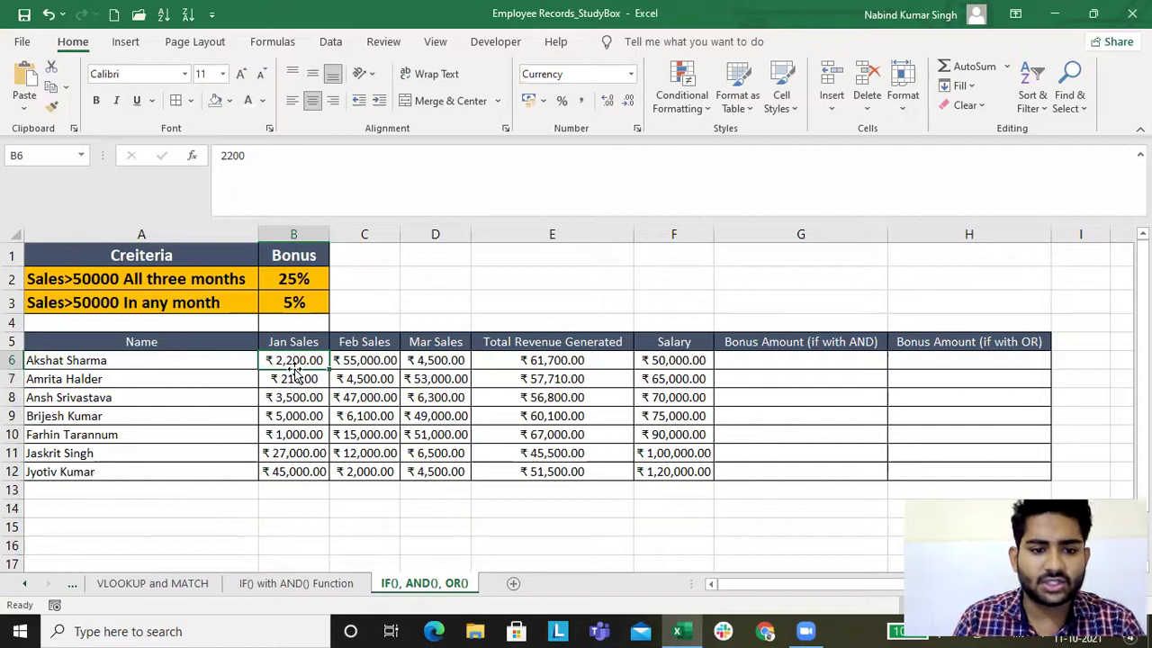
left_click(294, 382)
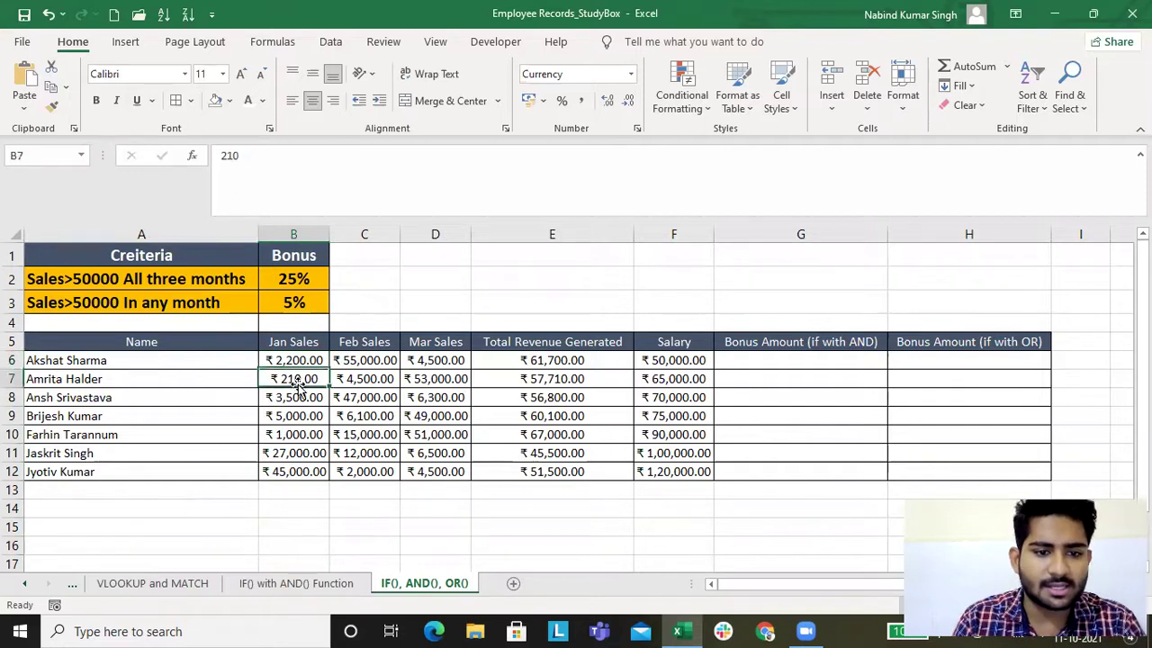
left_click(360, 384)
left_click(435, 381)
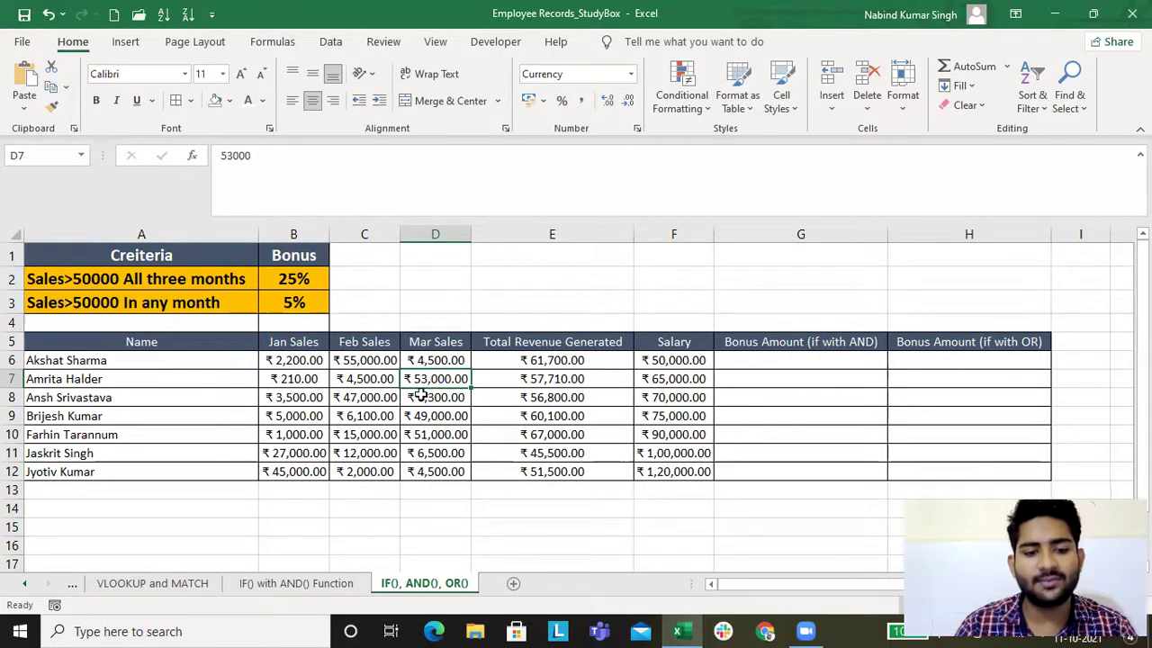
Glance at the IF() with AND() Function sheet, then go back to the IF(), AND(), OR() sheet
left_click(305, 586)
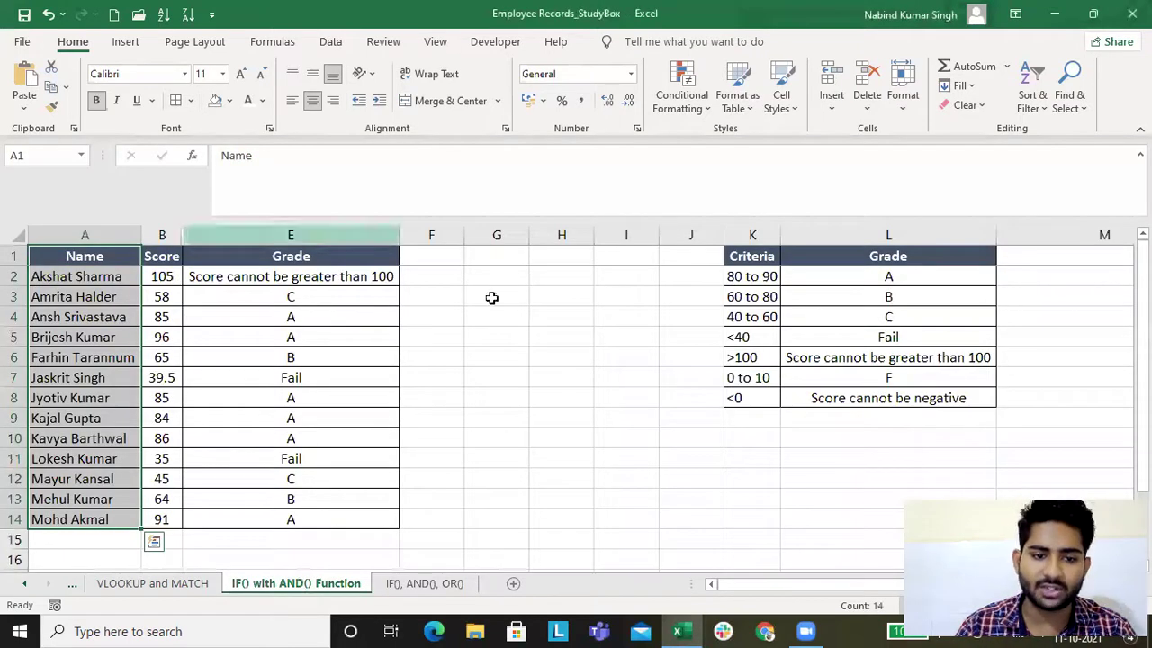
left_click(432, 585)
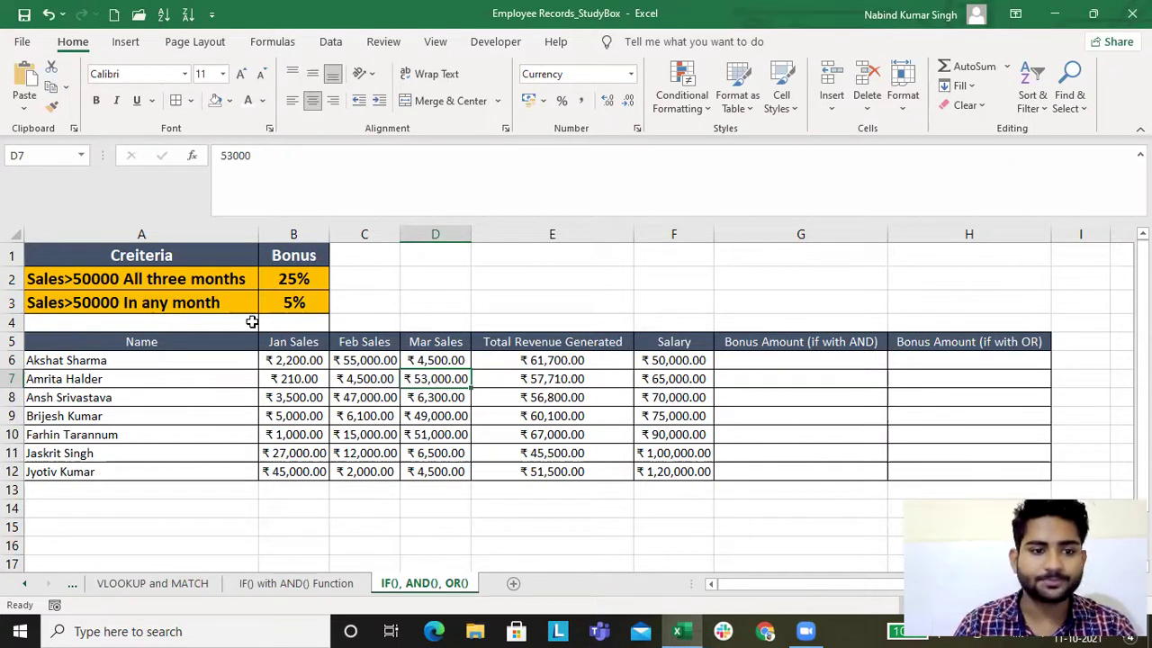
In G6, type =IF(AND(B6>50000,B6>50000,B6>50000), as the bonus test
left_click(133, 279)
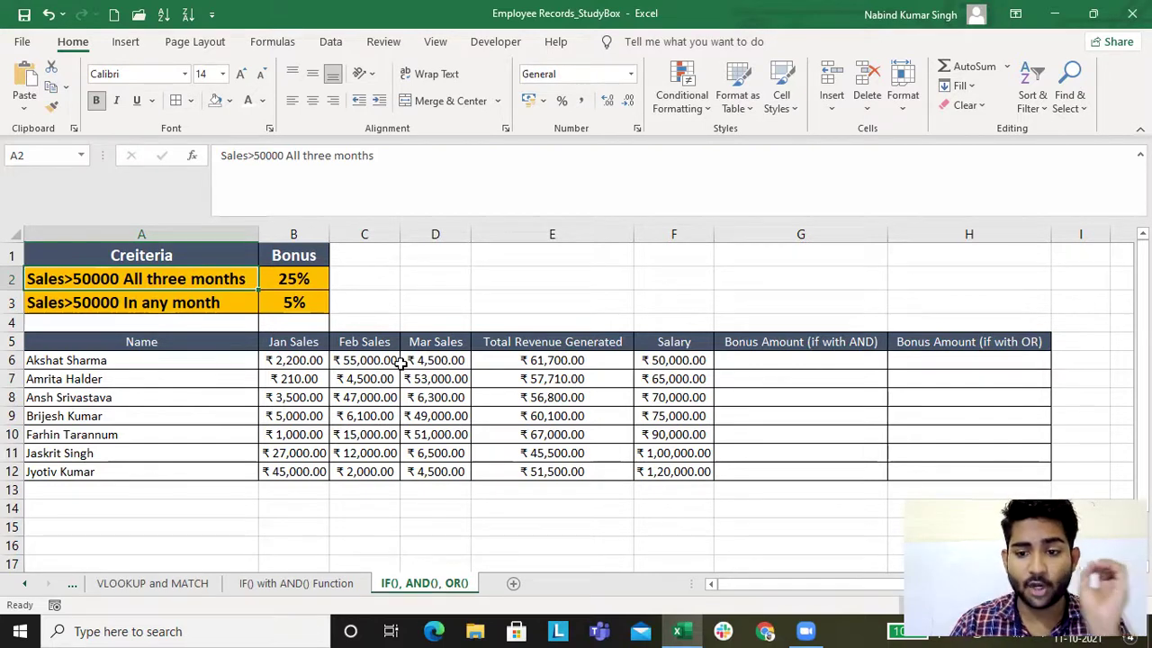
left_click(783, 360)
type("=")
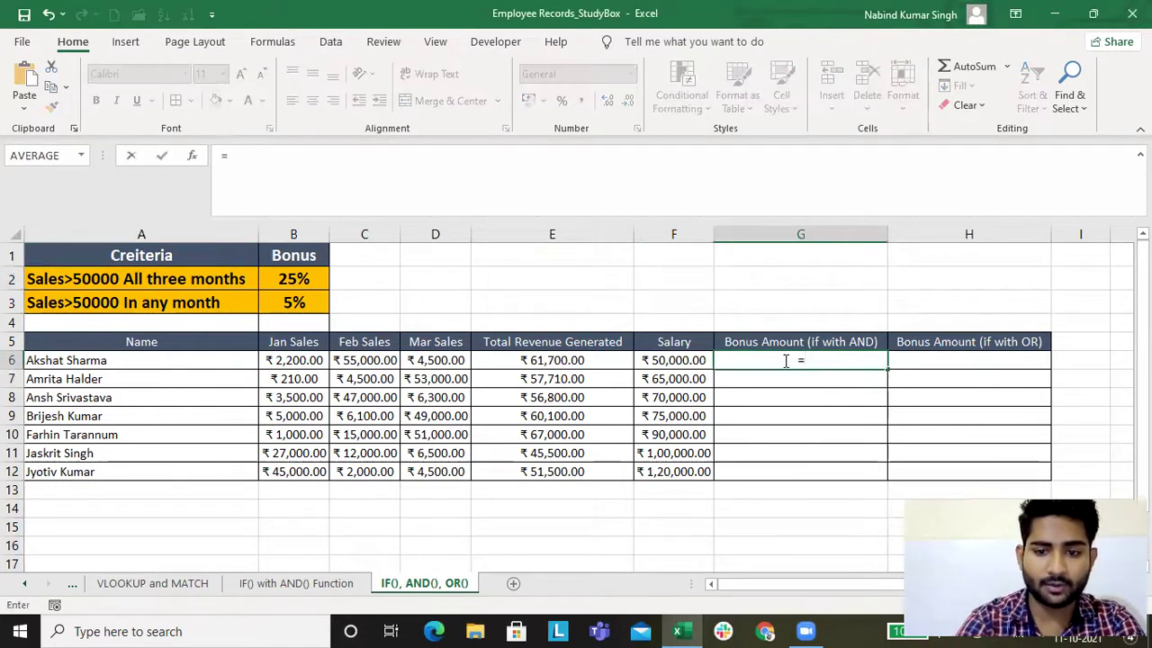
type("IF(AND(")
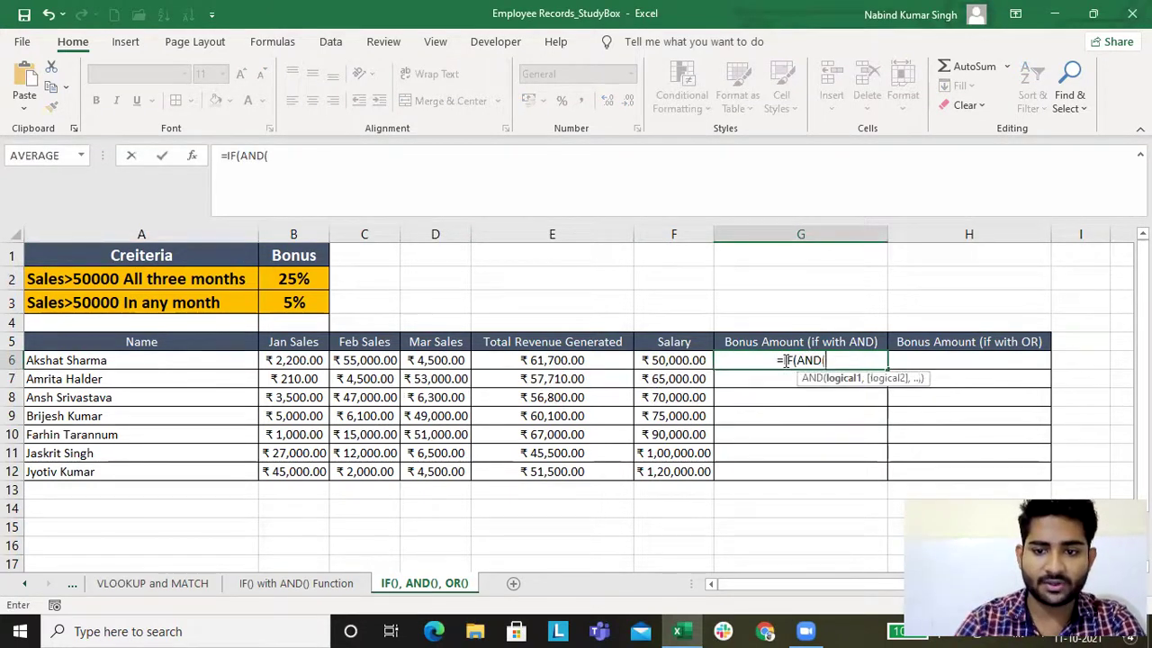
left_click(311, 360)
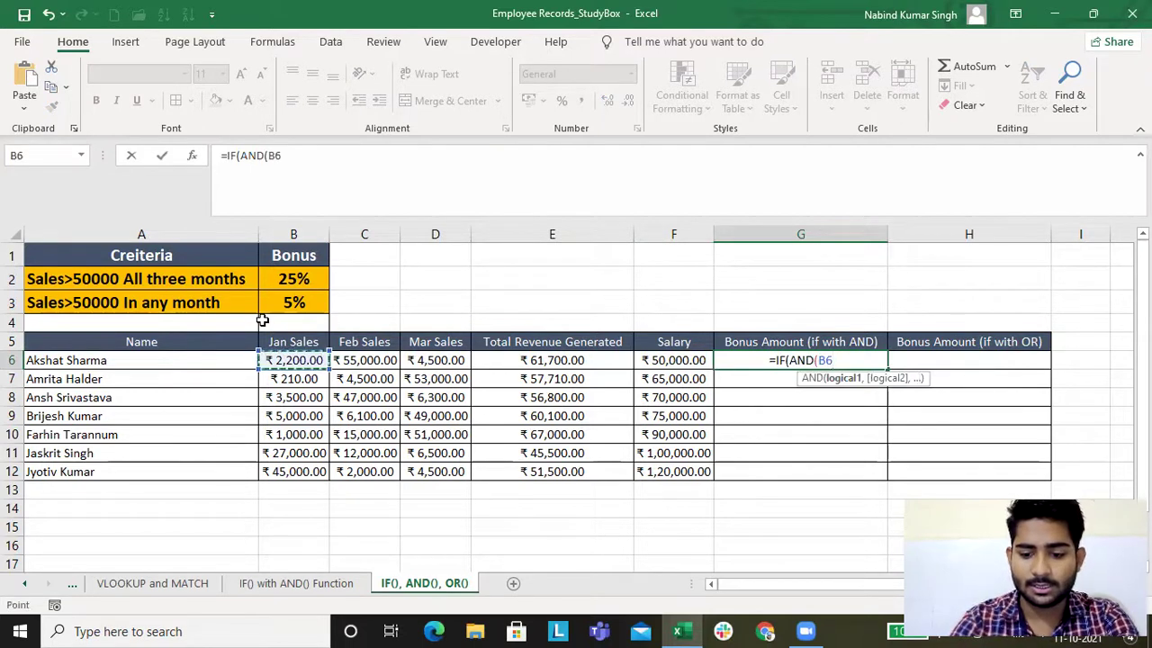
type(">500")
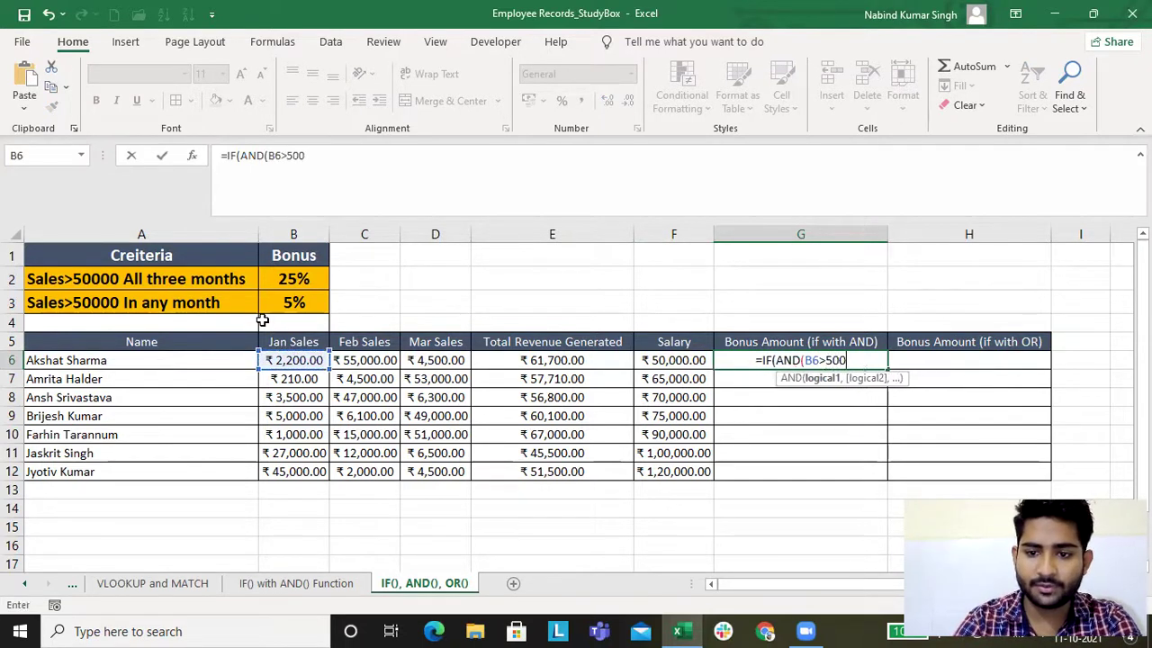
type("00")
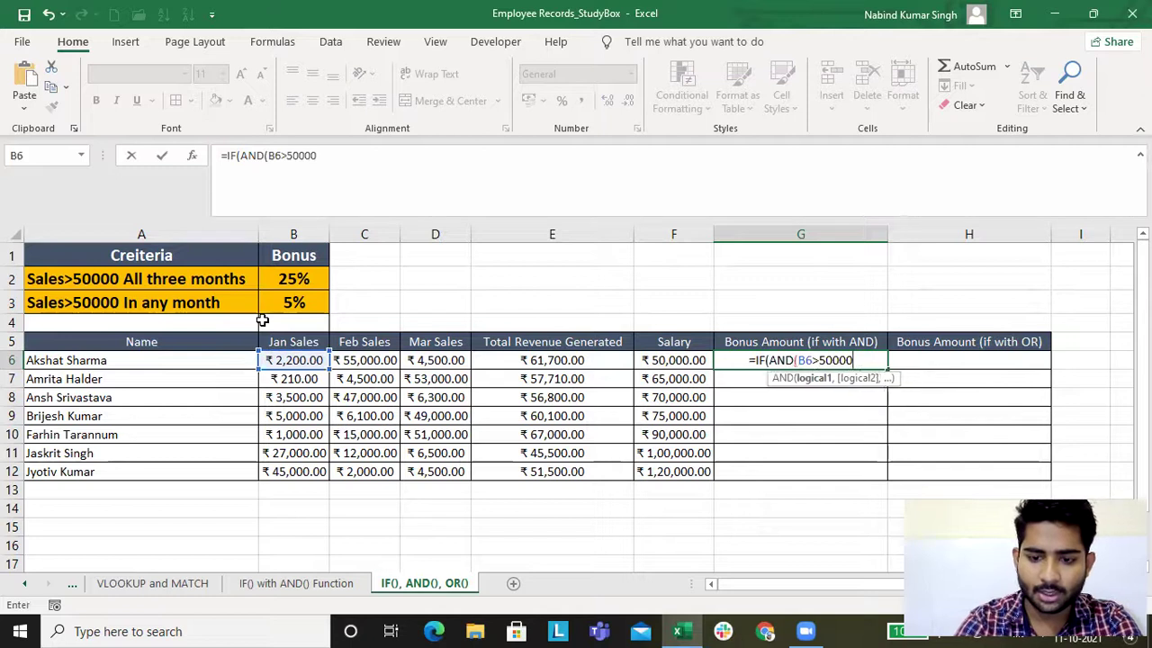
type(",B6")
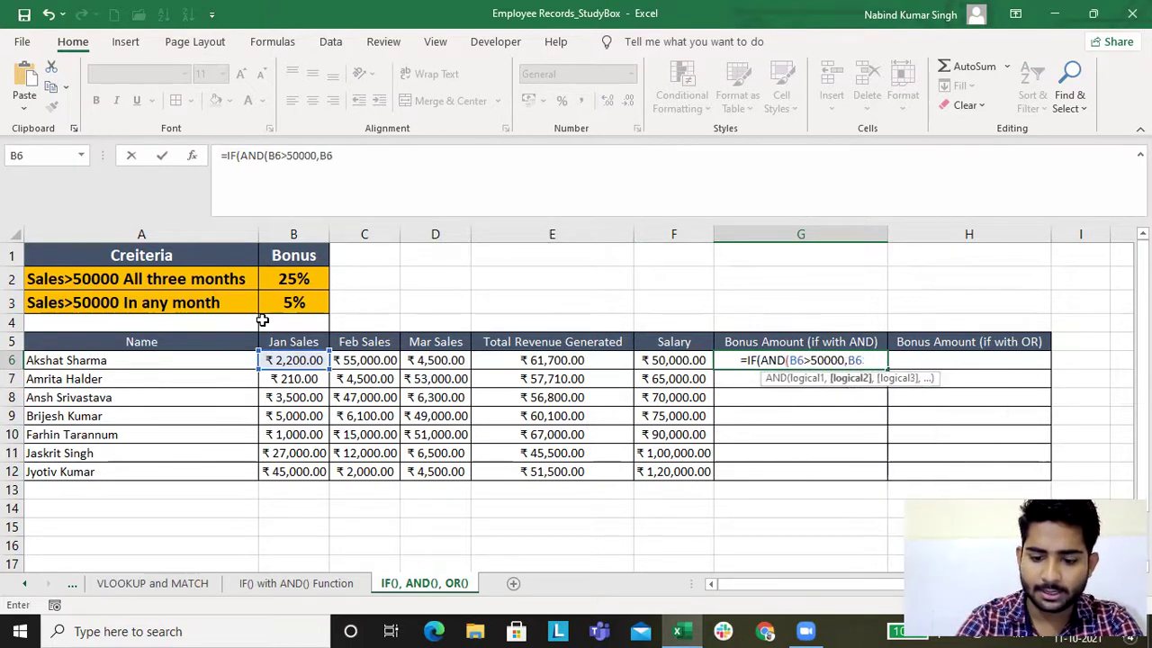
type(">50")
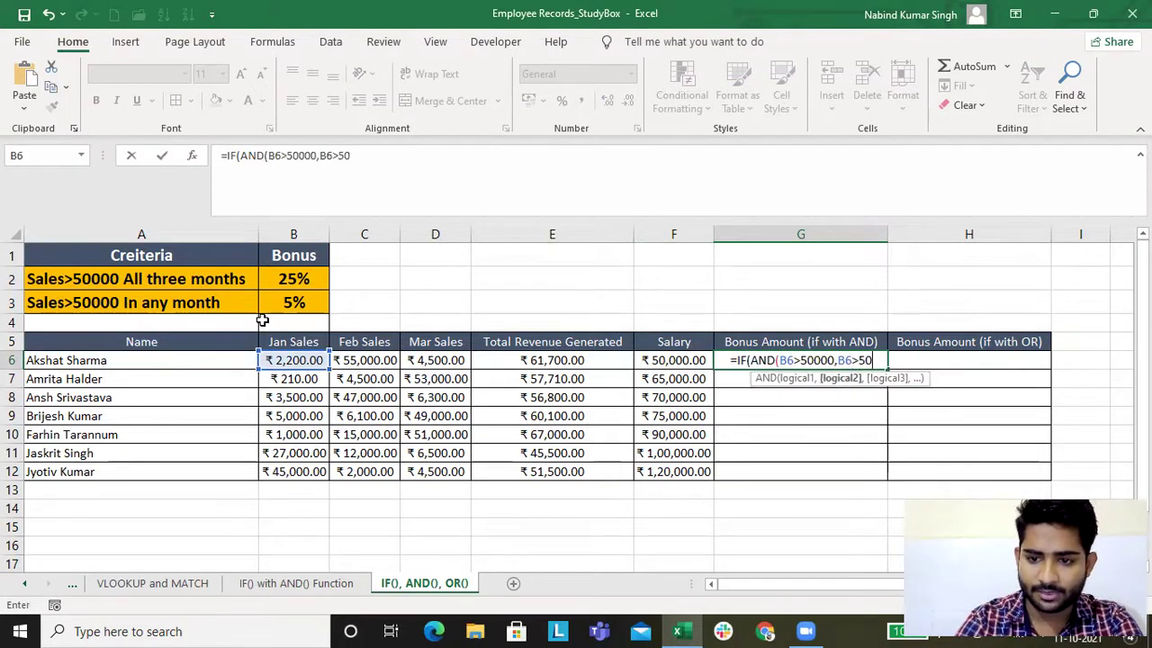
type("000")
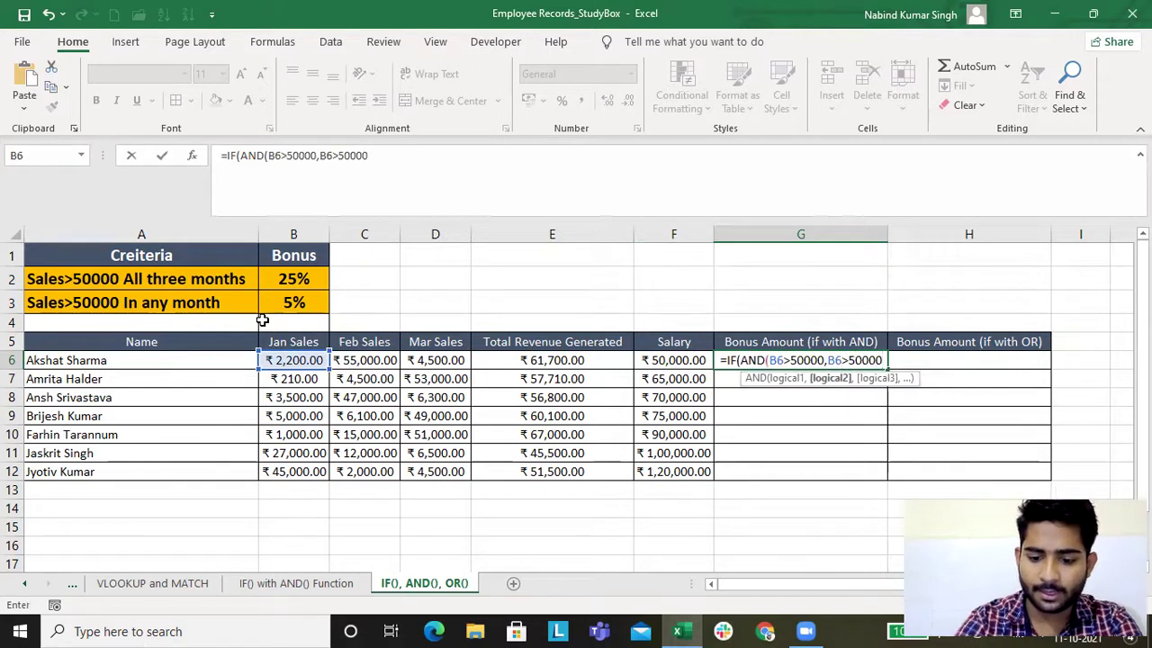
type(",B")
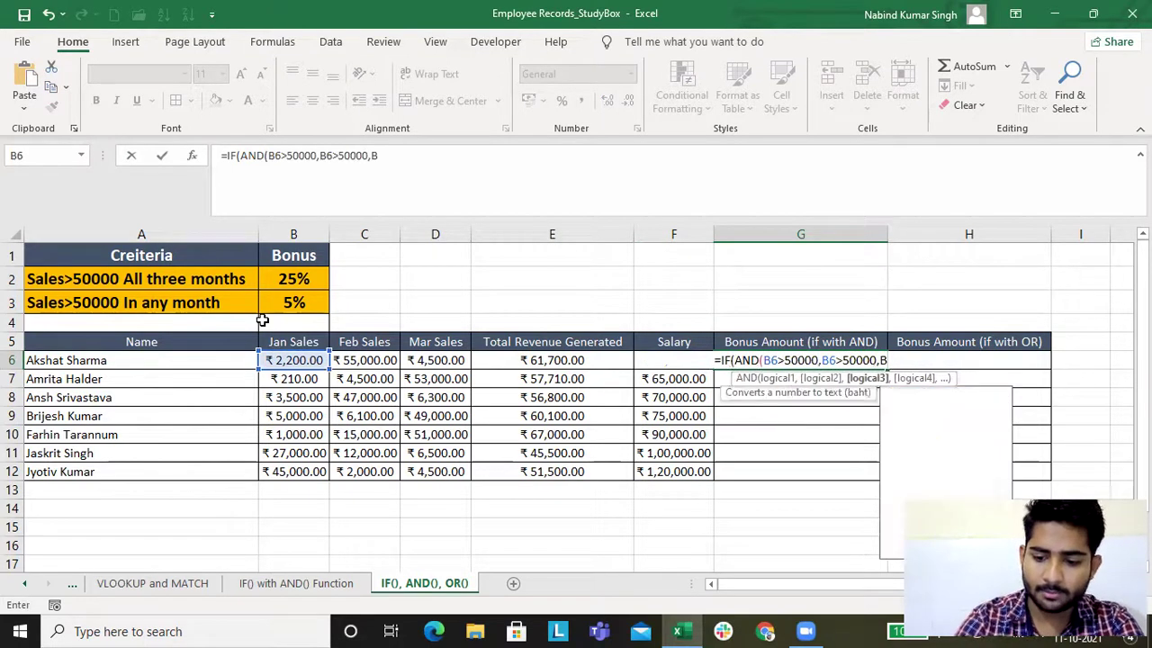
type("6>50")
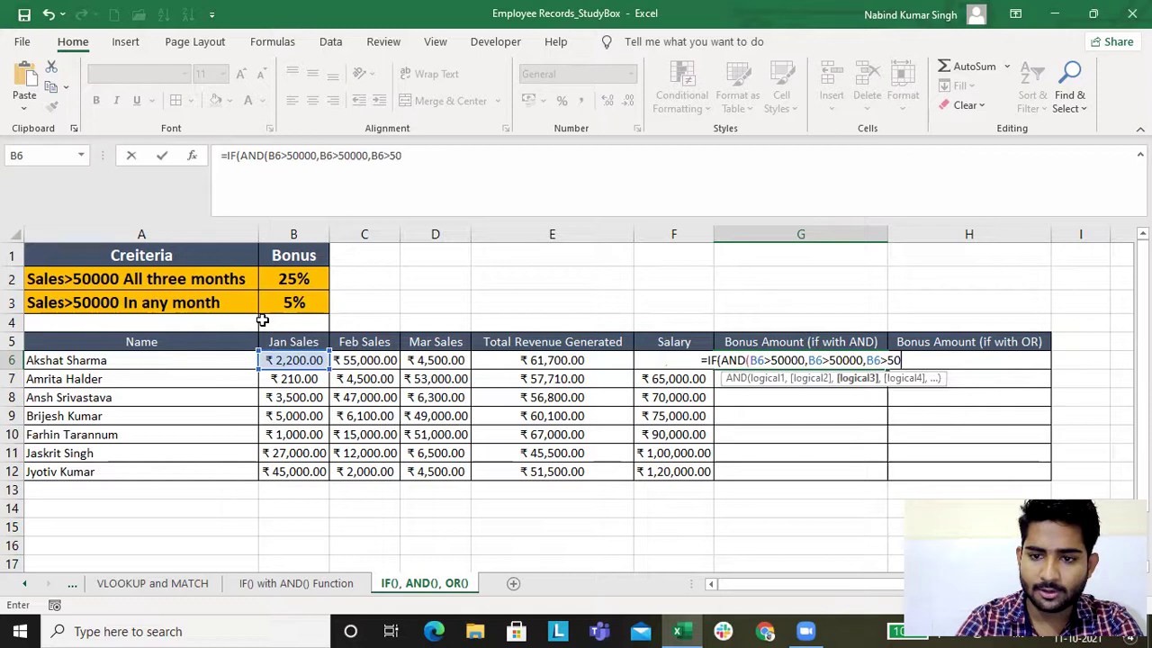
type("000")
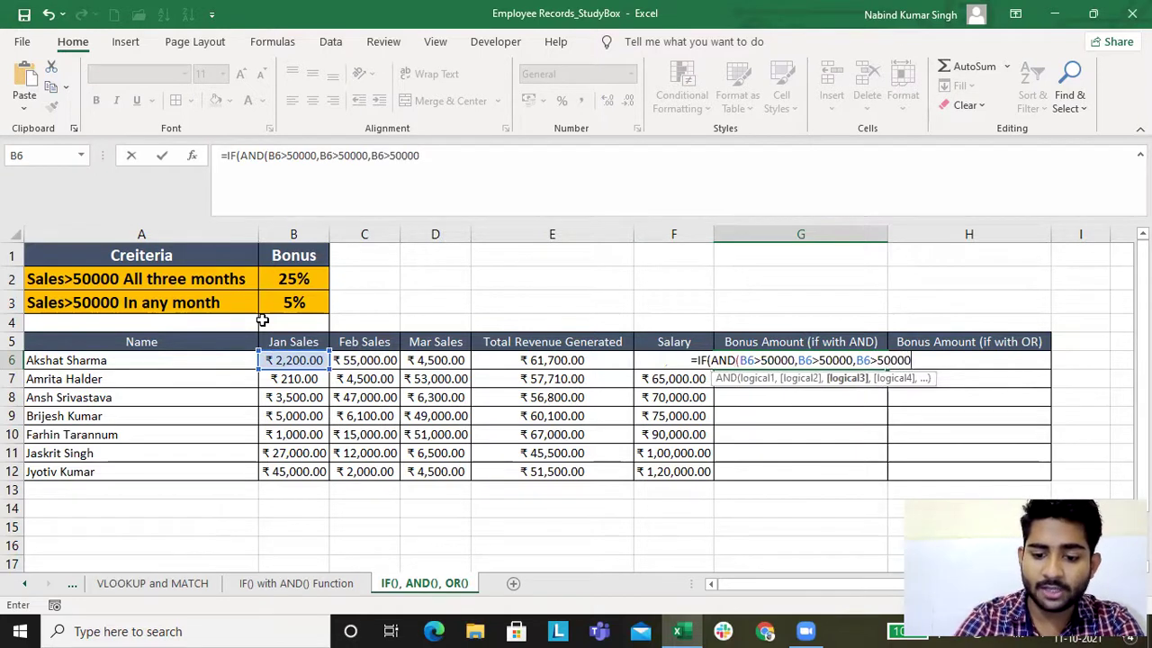
type(")")
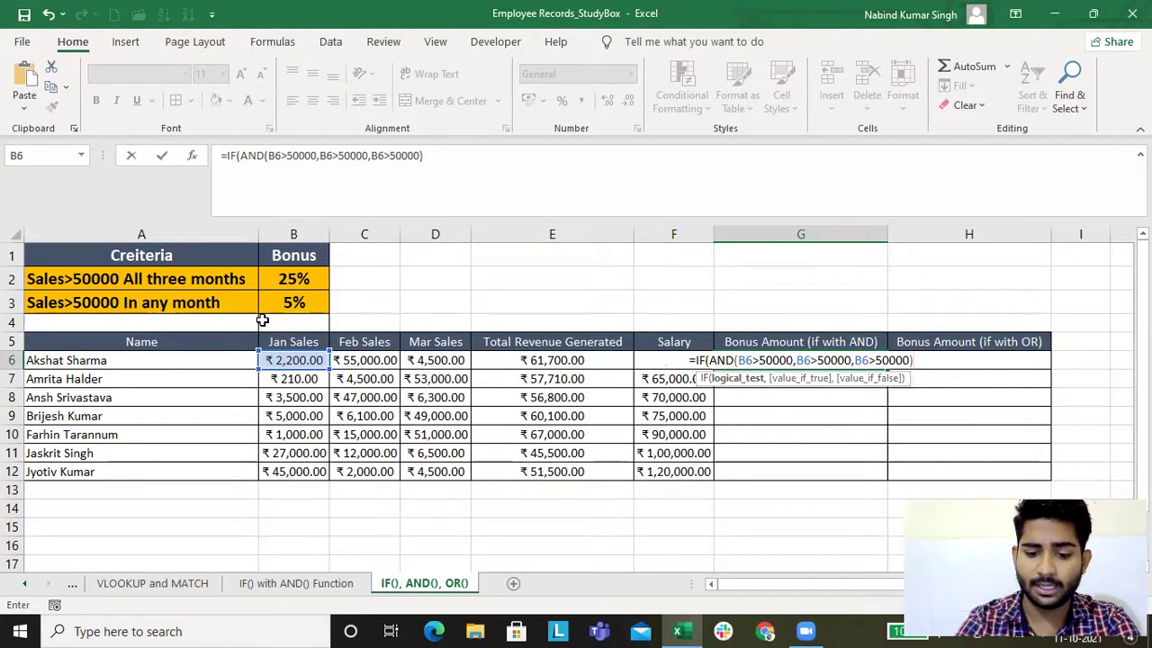
type(",")
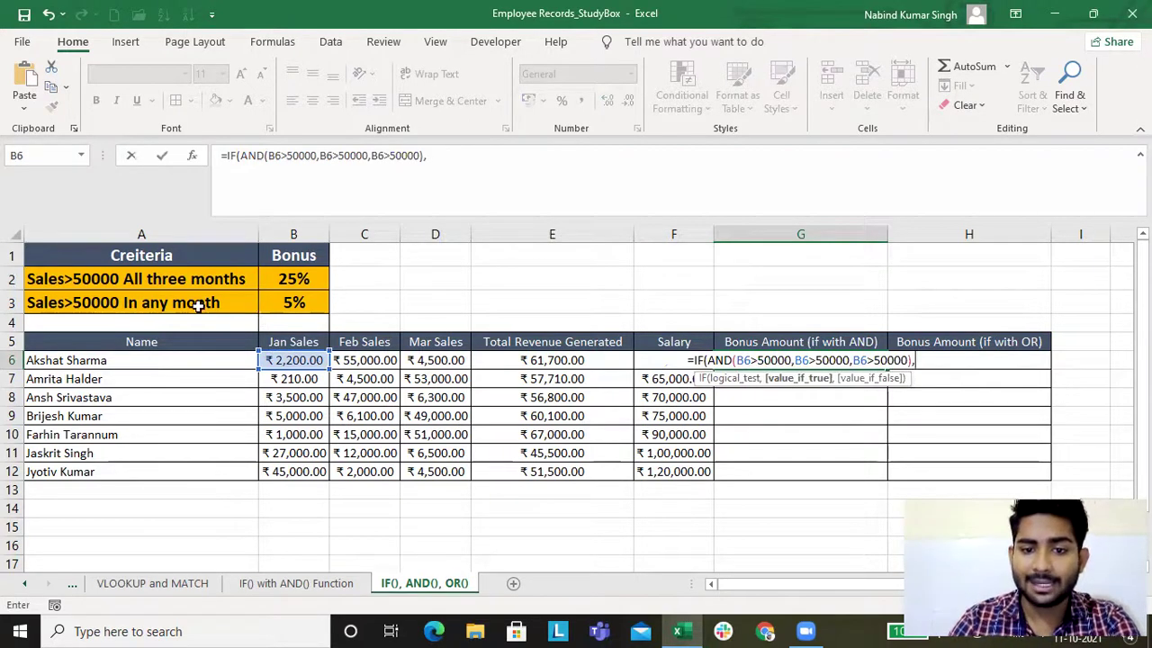
Add E6 as the true value; Excel twice rejects the formula for a missing parenthesis
left_click(574, 361)
key("Return")
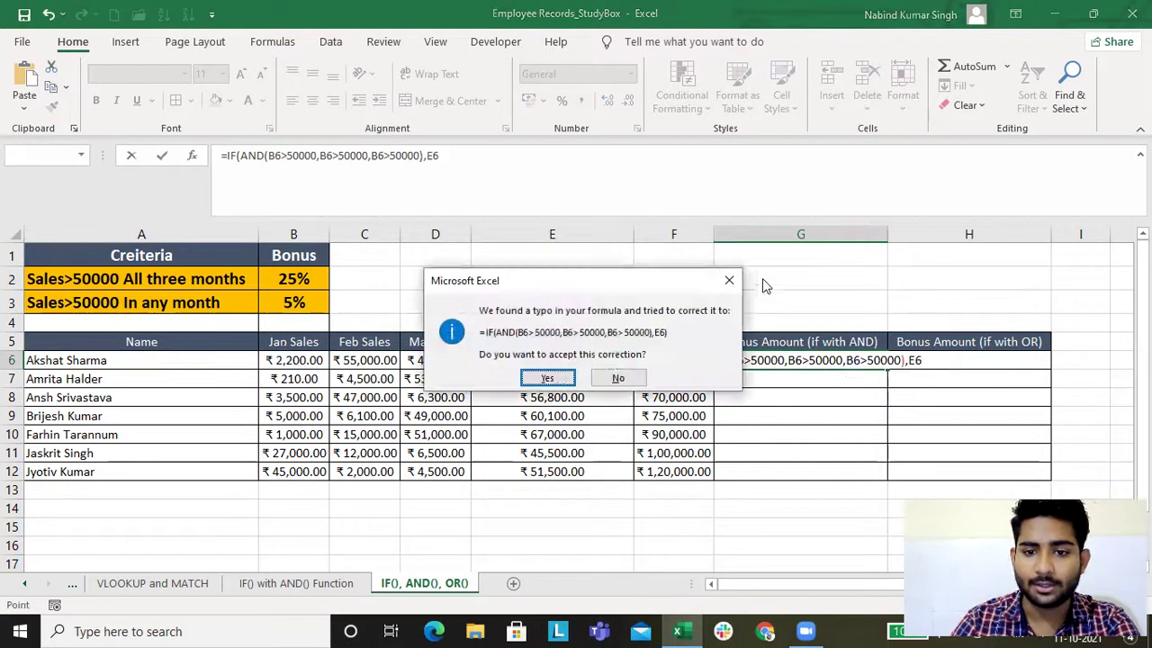
left_click(727, 282)
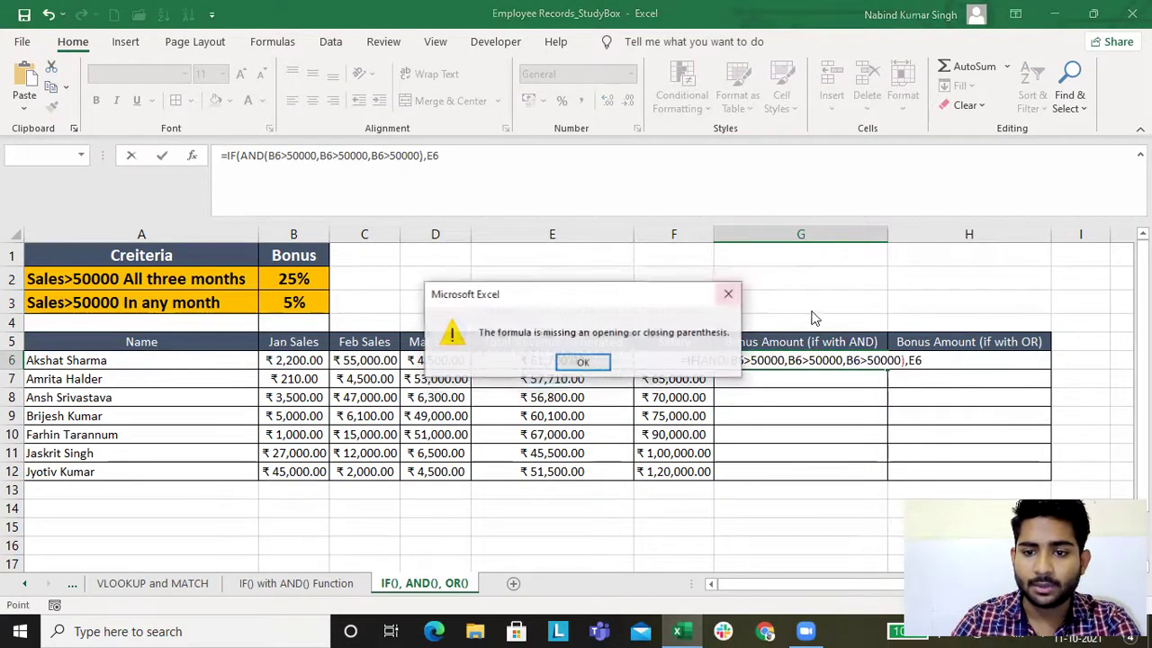
left_click(727, 291)
left_click(933, 358)
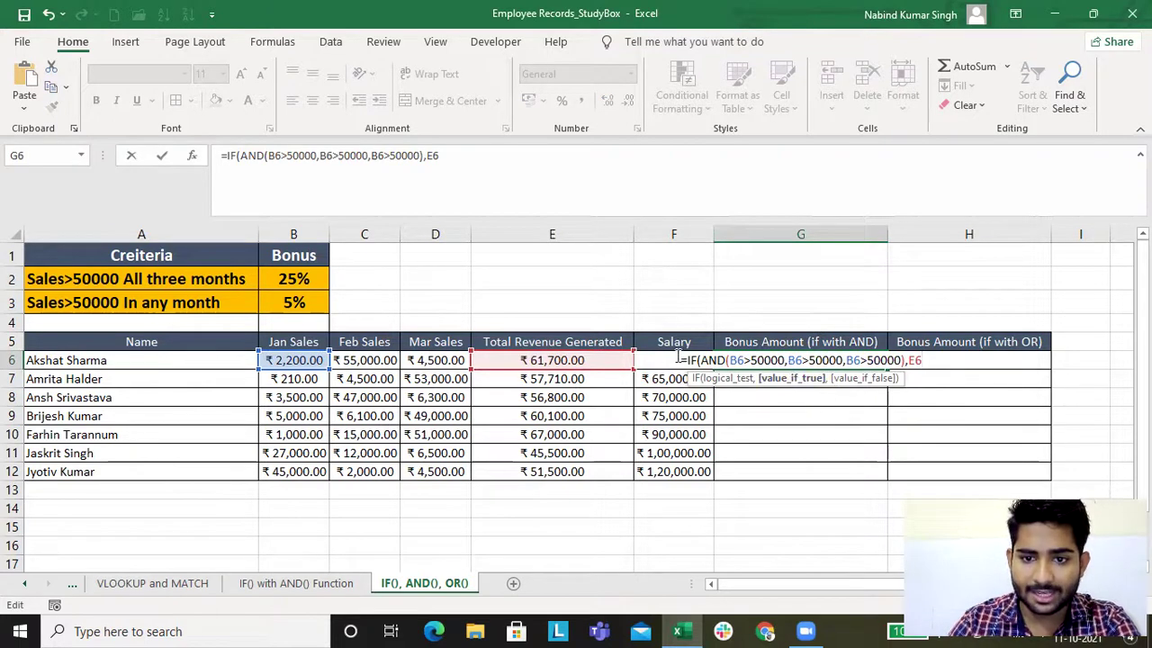
key("Return")
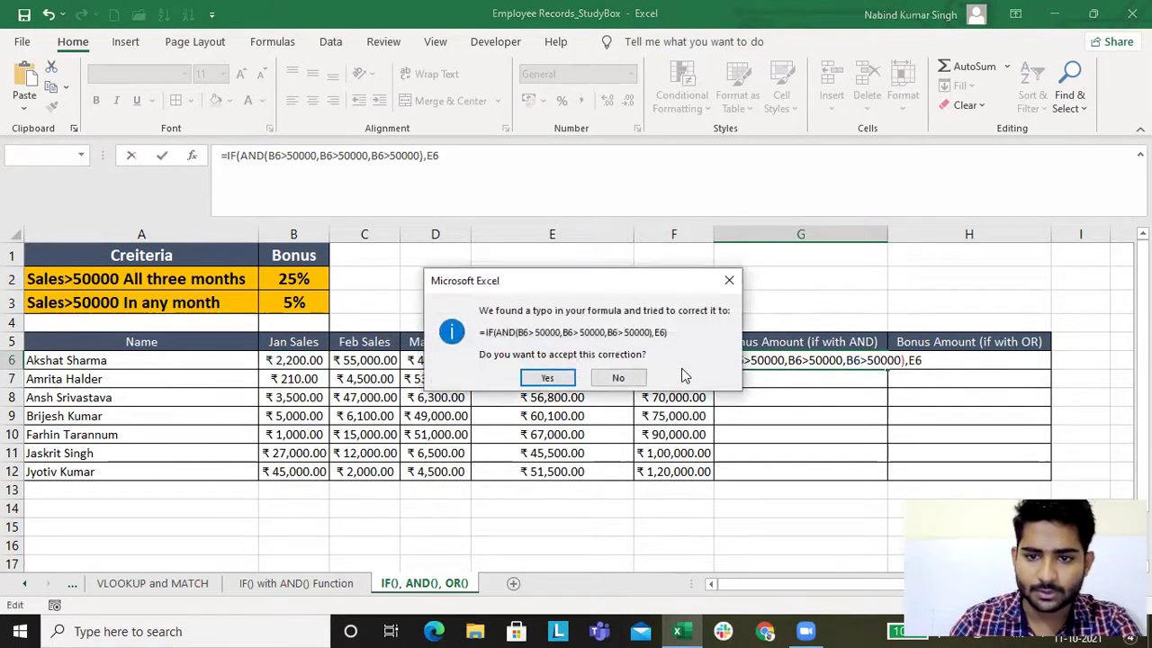
left_click(729, 280)
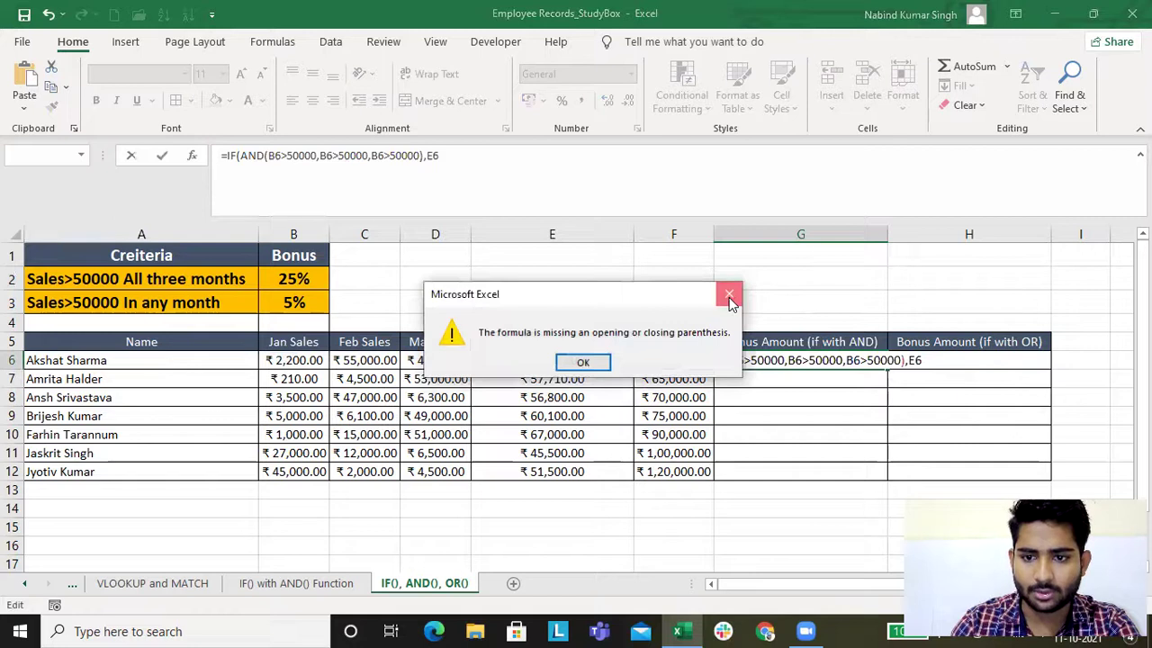
left_click(727, 298)
left_click(959, 360)
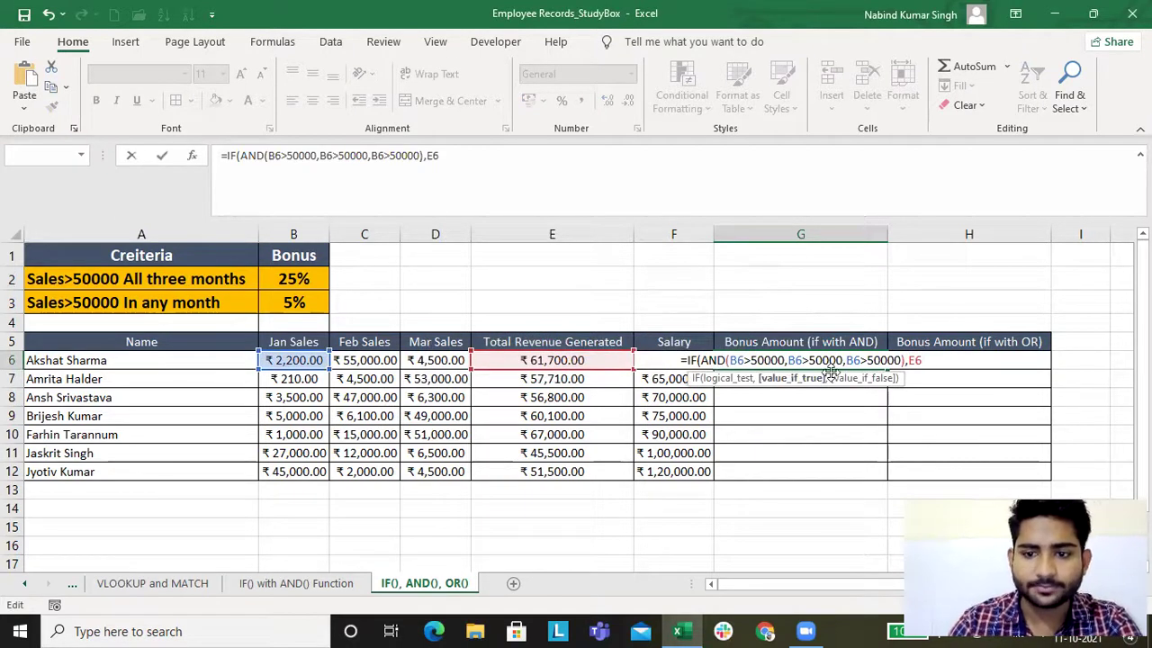
Replace E6 with F6*0.25 and close with ,"No for 25% Bonus")
key("BackSpace")
key("BackSpace")
type("F")
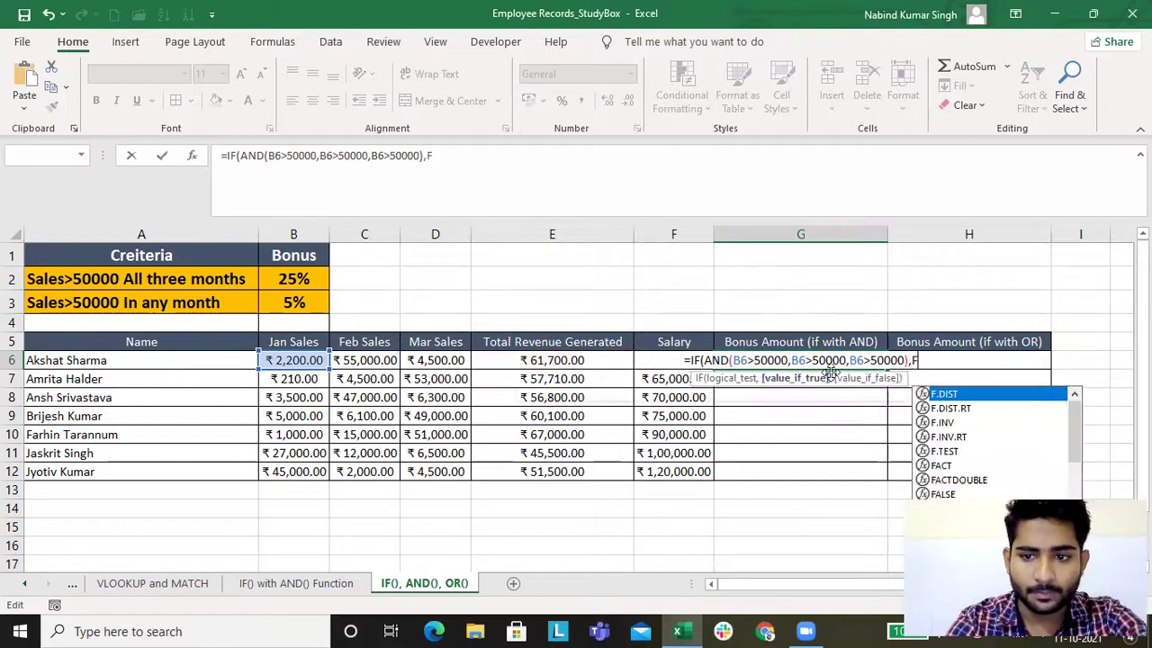
type("6")
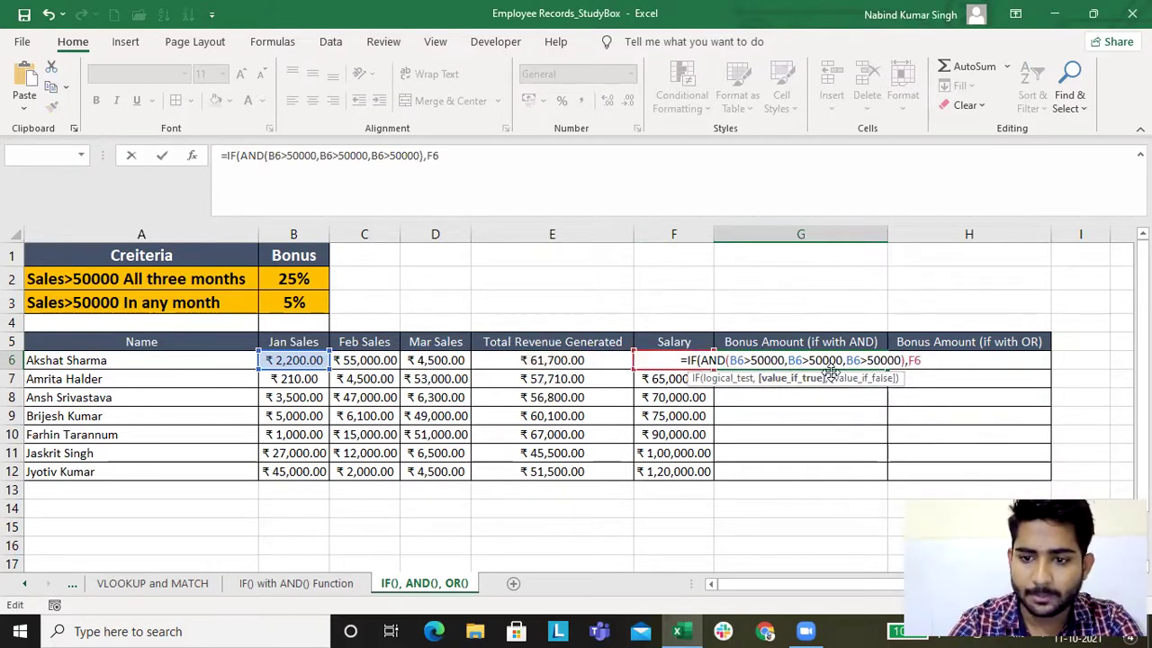
type("*")
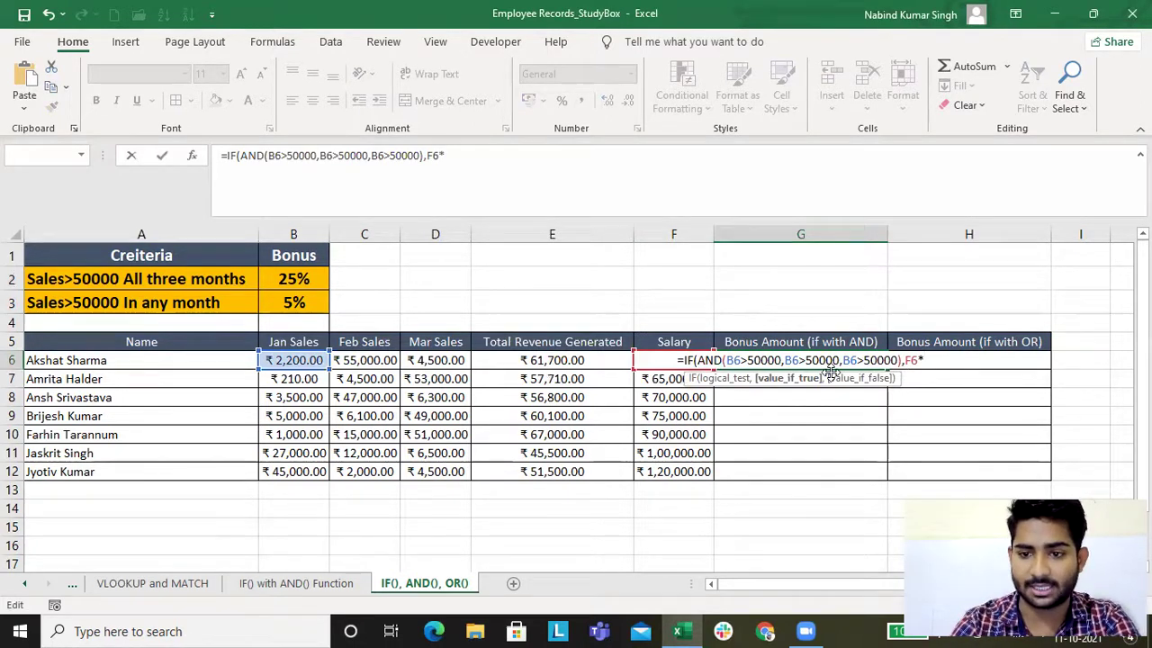
type("0.")
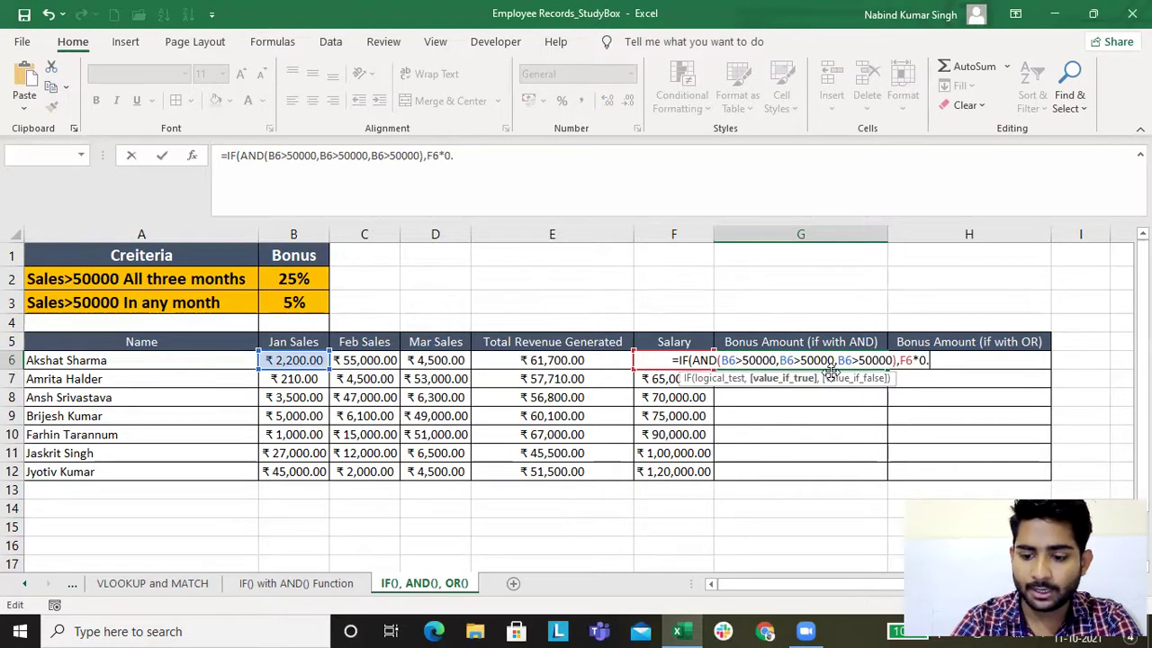
type("25,")
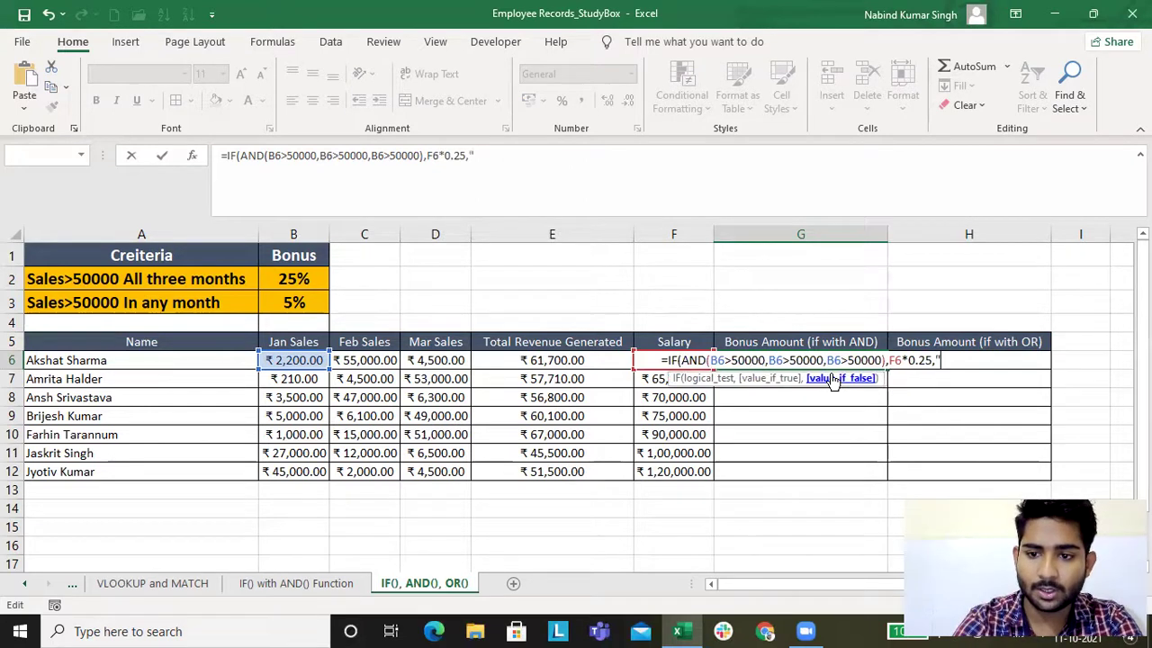
type("\"No")
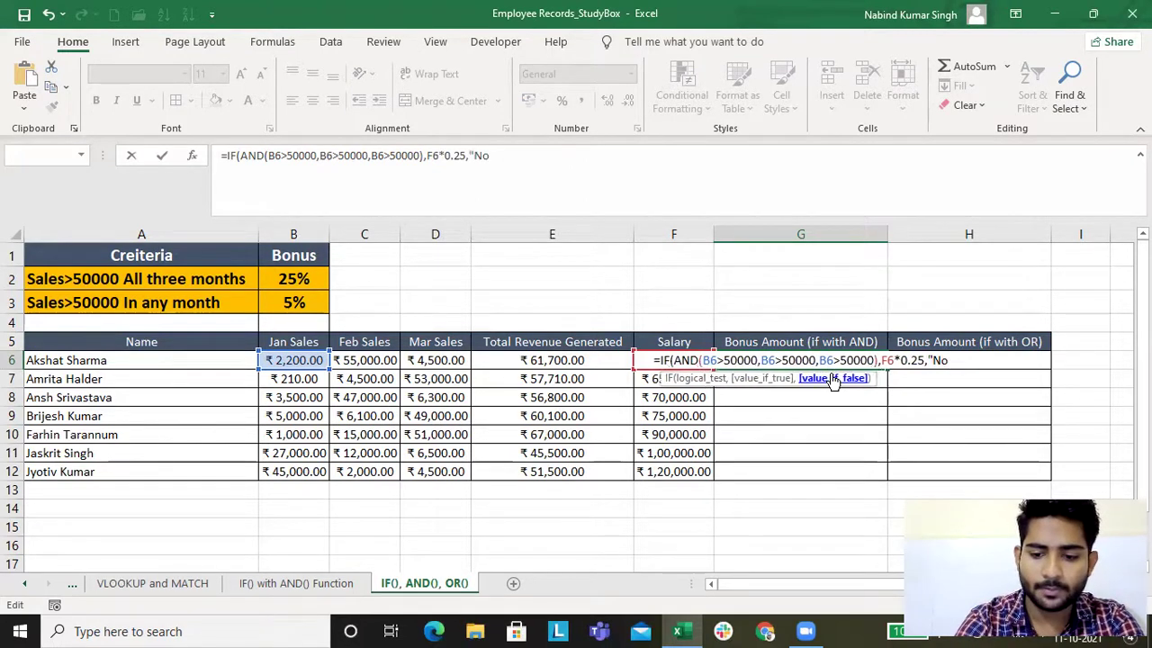
type(" for")
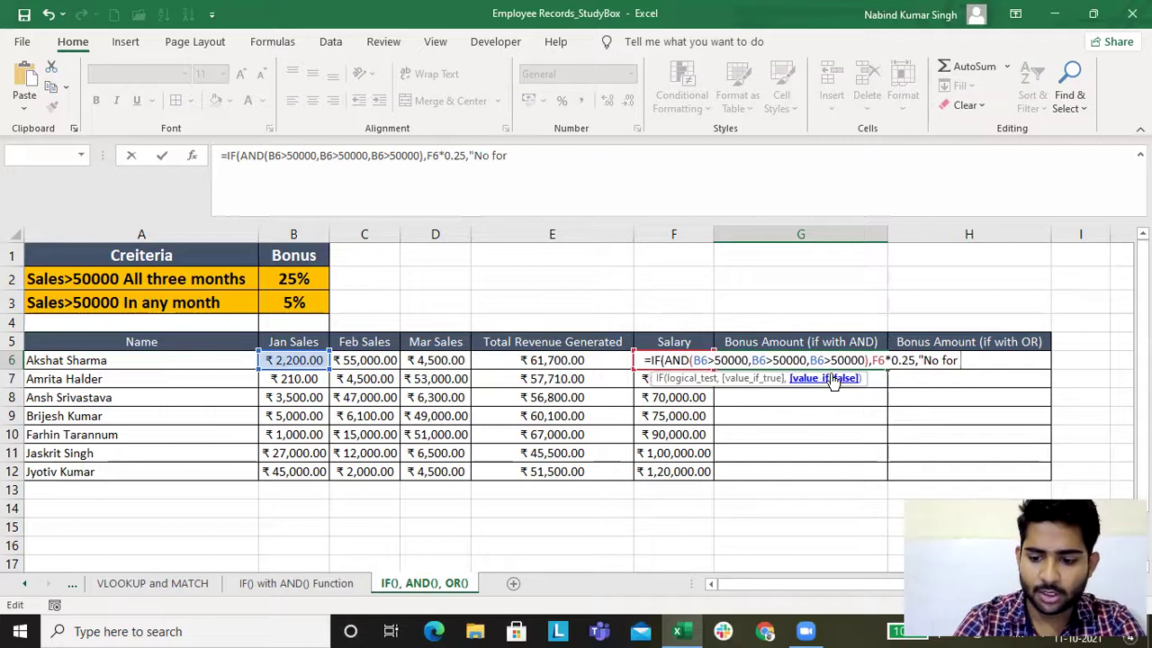
type(" 25%")
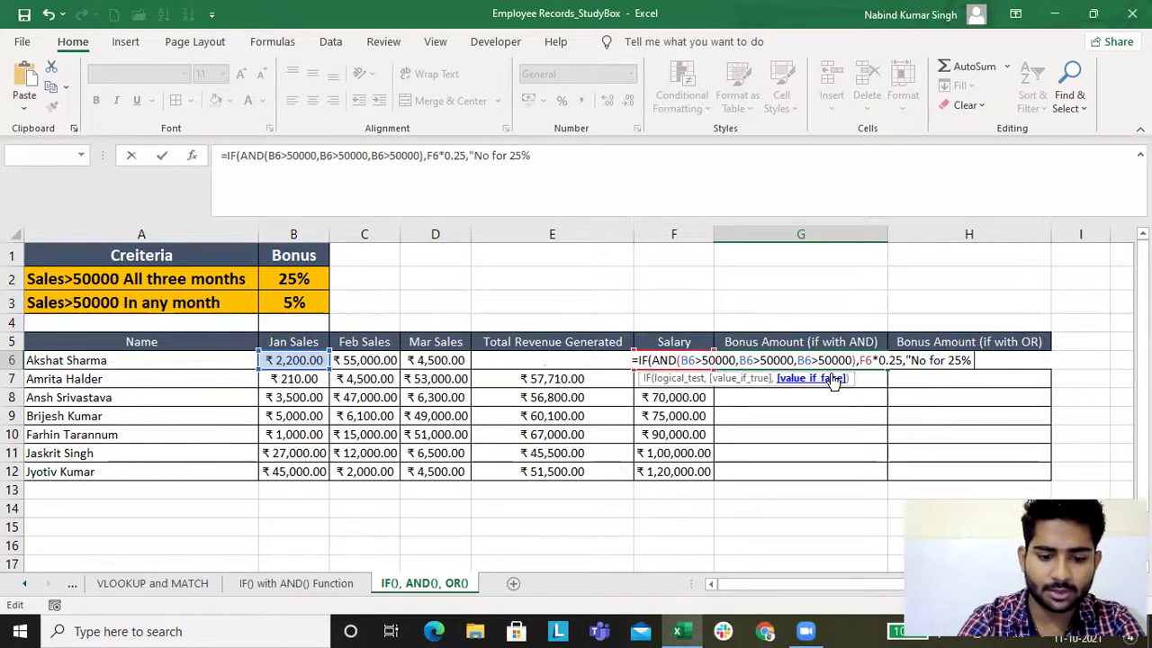
type(" Bonus")
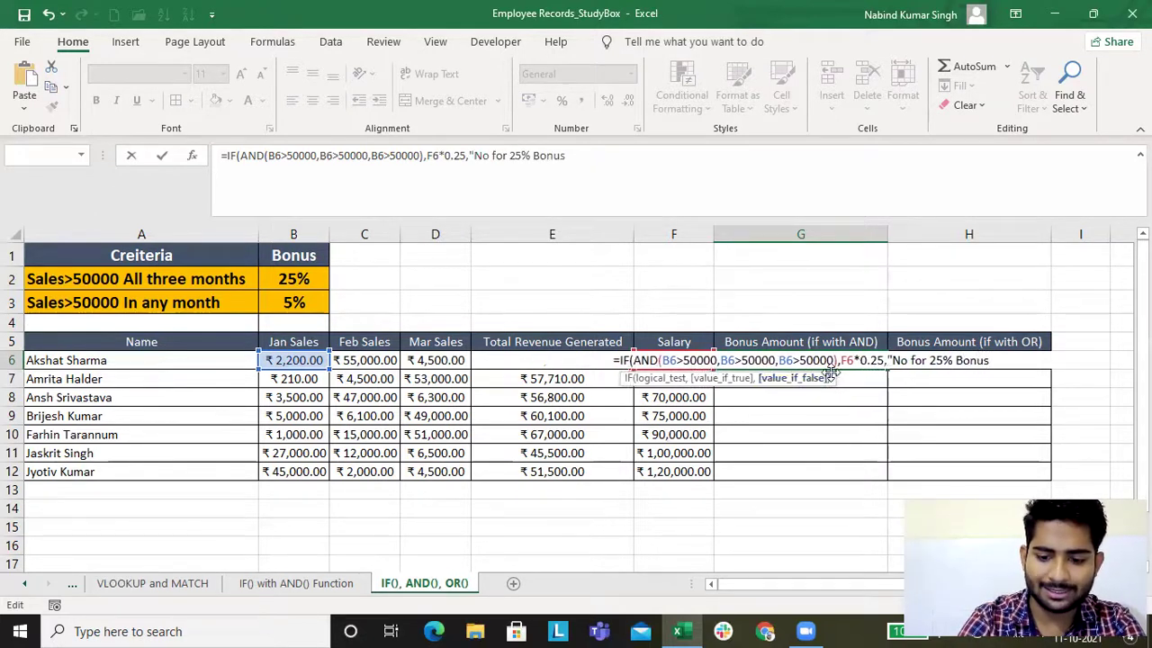
type("\")")
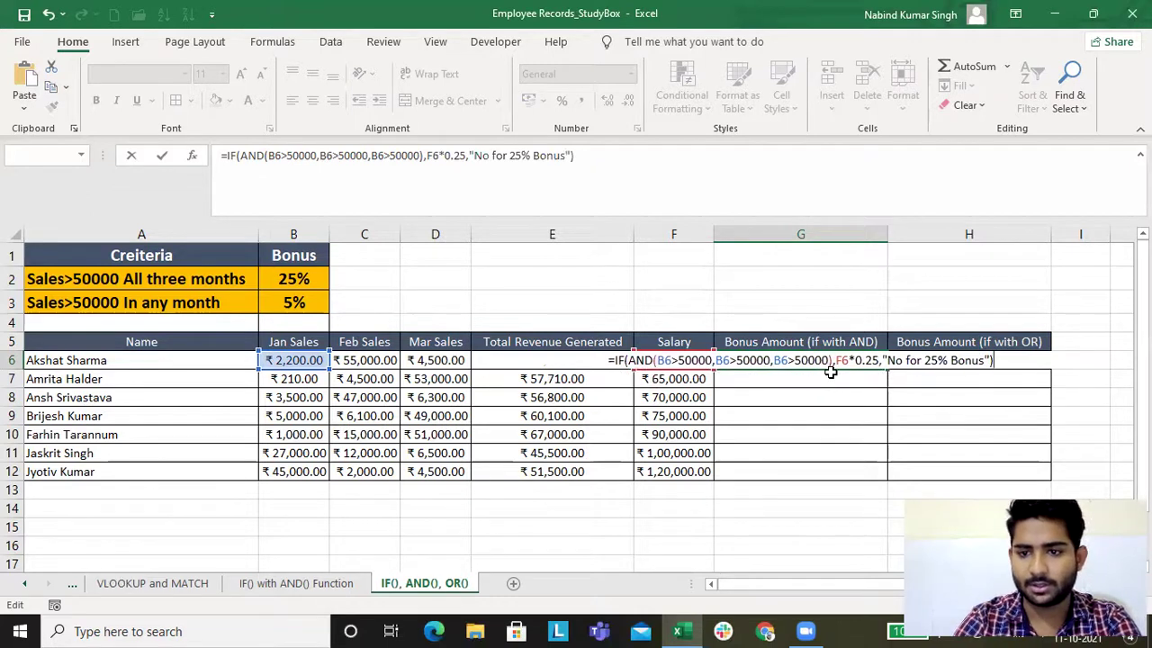
Commit G6, showing No for 25% Bonus, then start =IF(AND( in G7
key("Return")
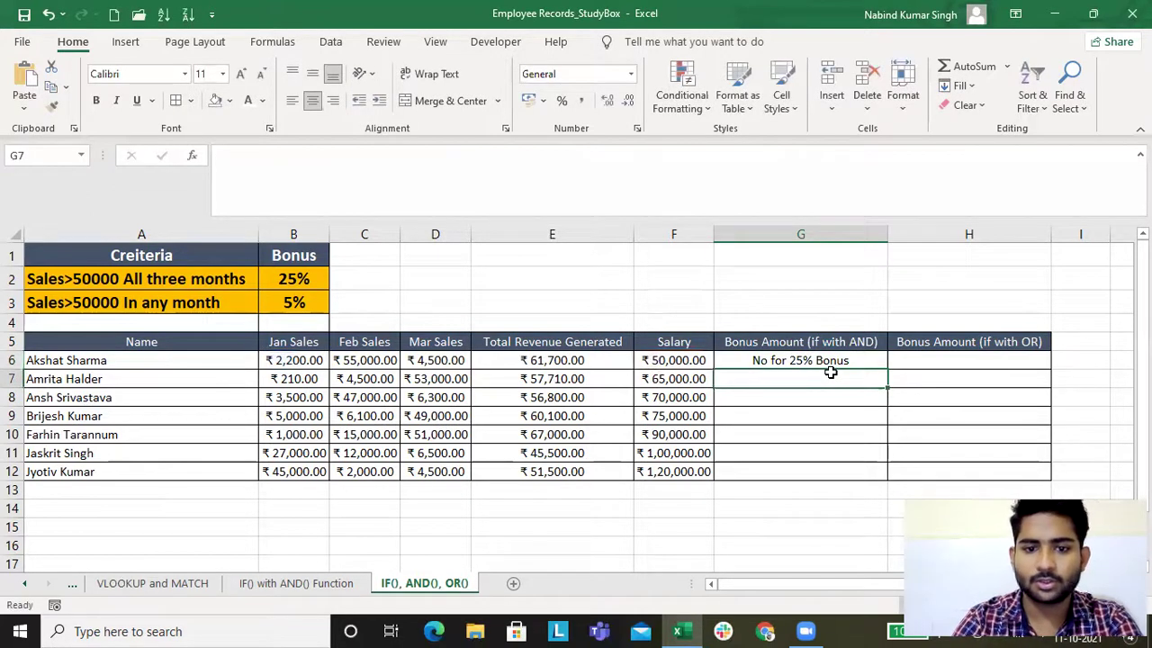
left_click_drag(279, 364, 430, 361)
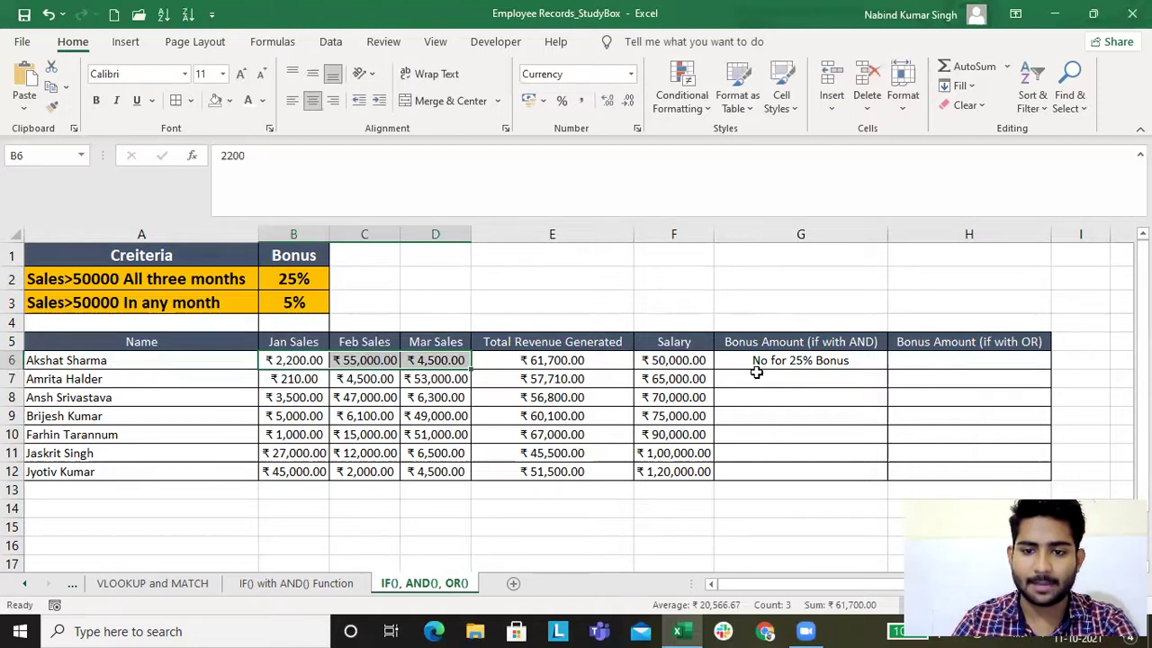
left_click(770, 378)
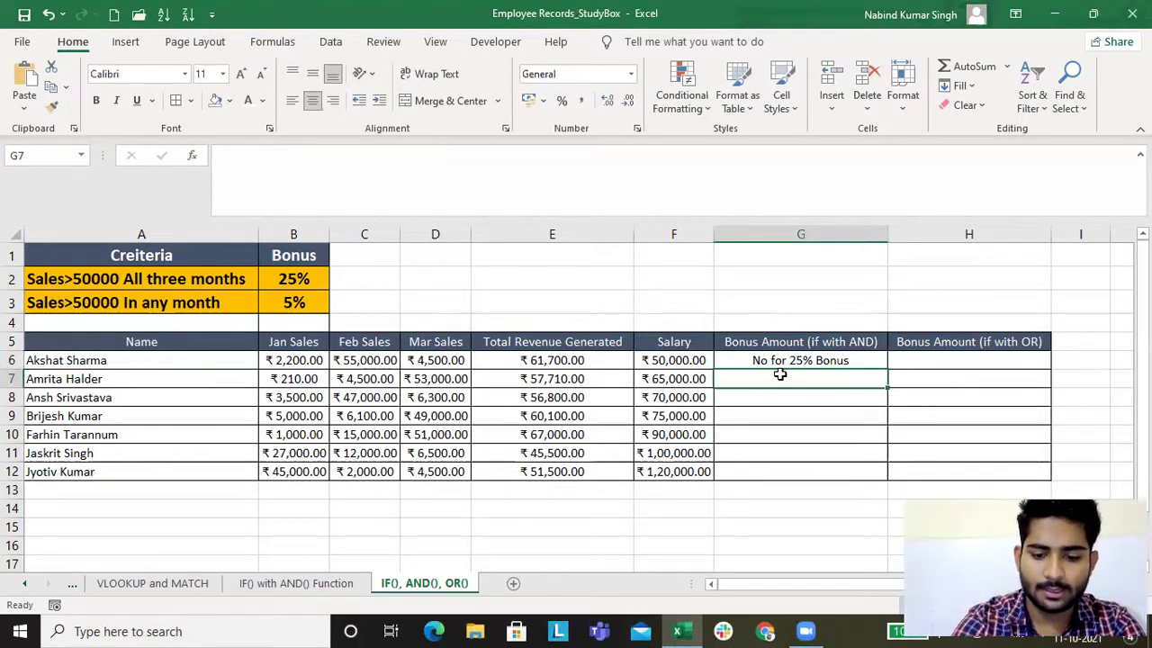
type("=IF(")
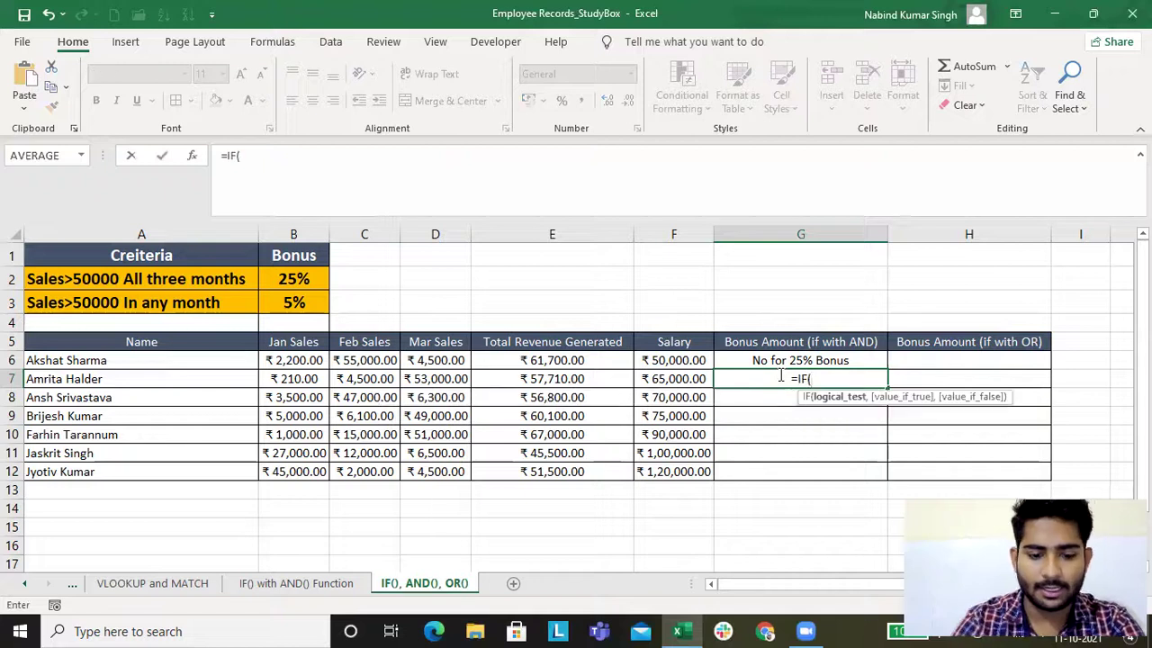
type("AND(")
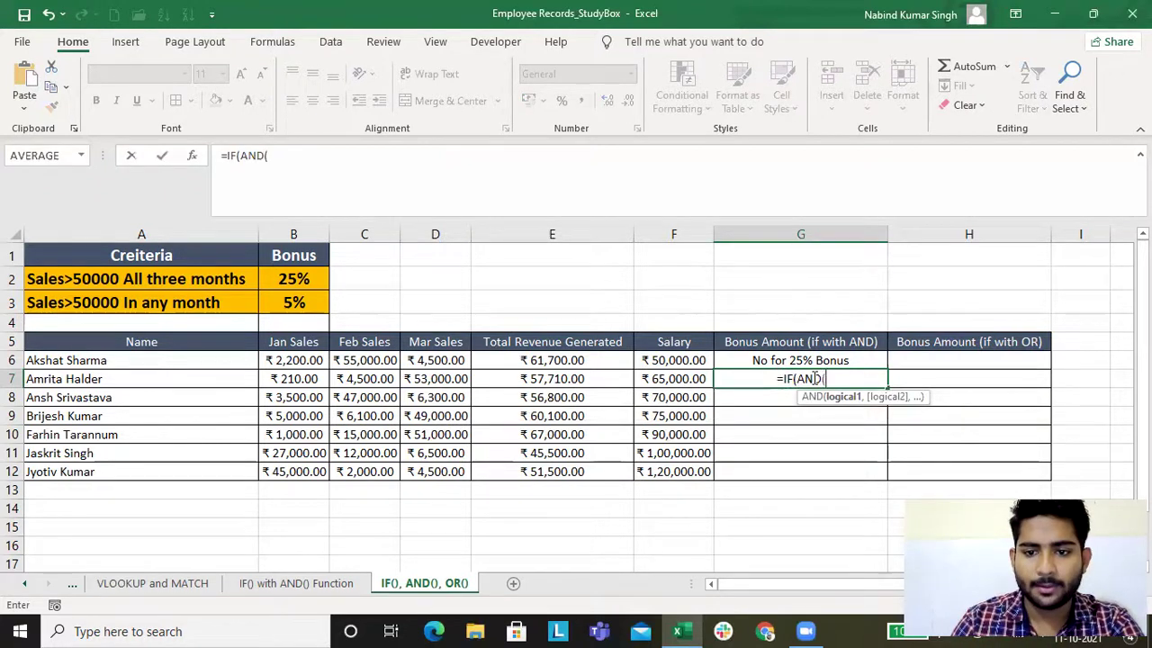
Open Function Arguments for AND and set Logical1 to B7>50000
left_click(191, 155)
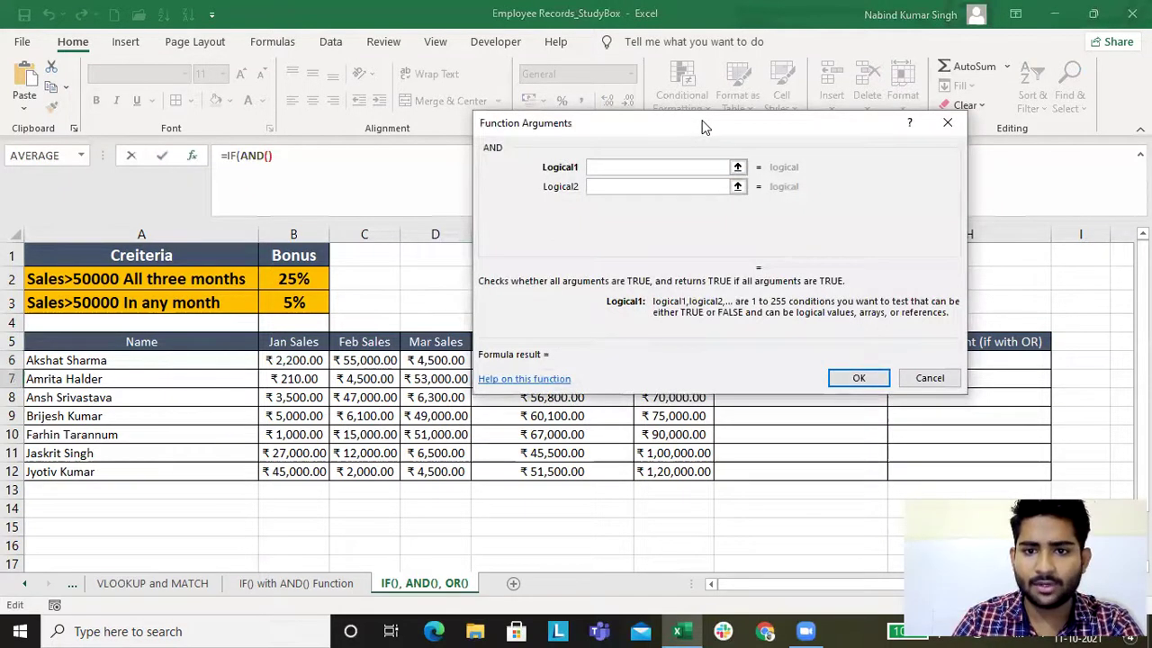
left_click_drag(705, 126, 851, 45)
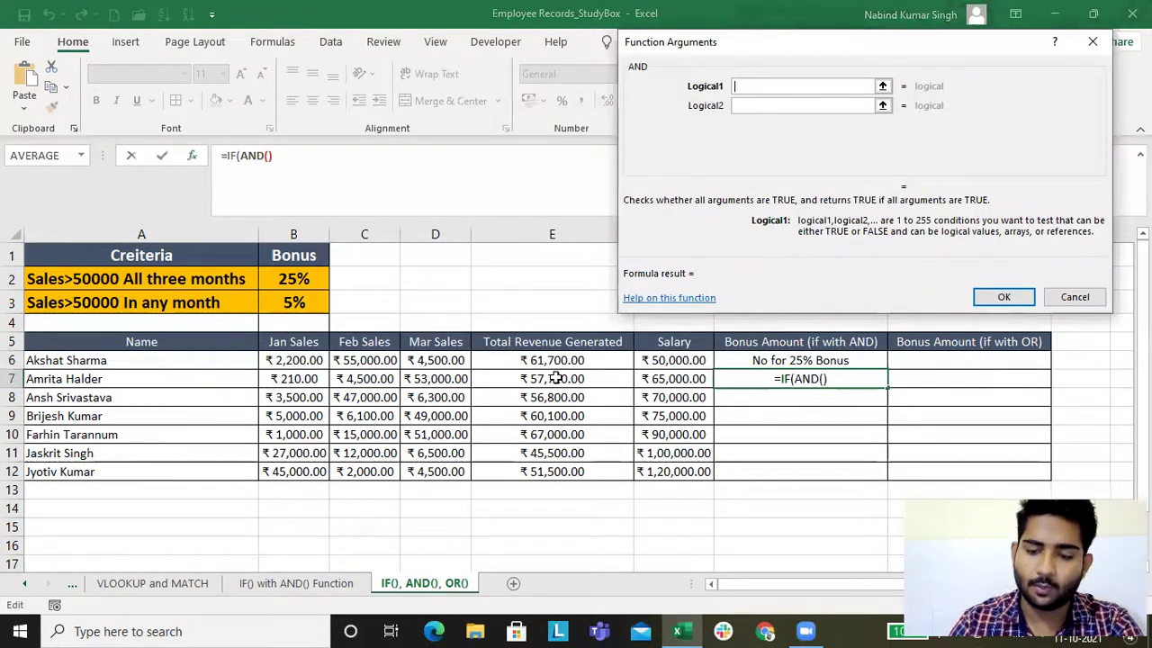
left_click(295, 380)
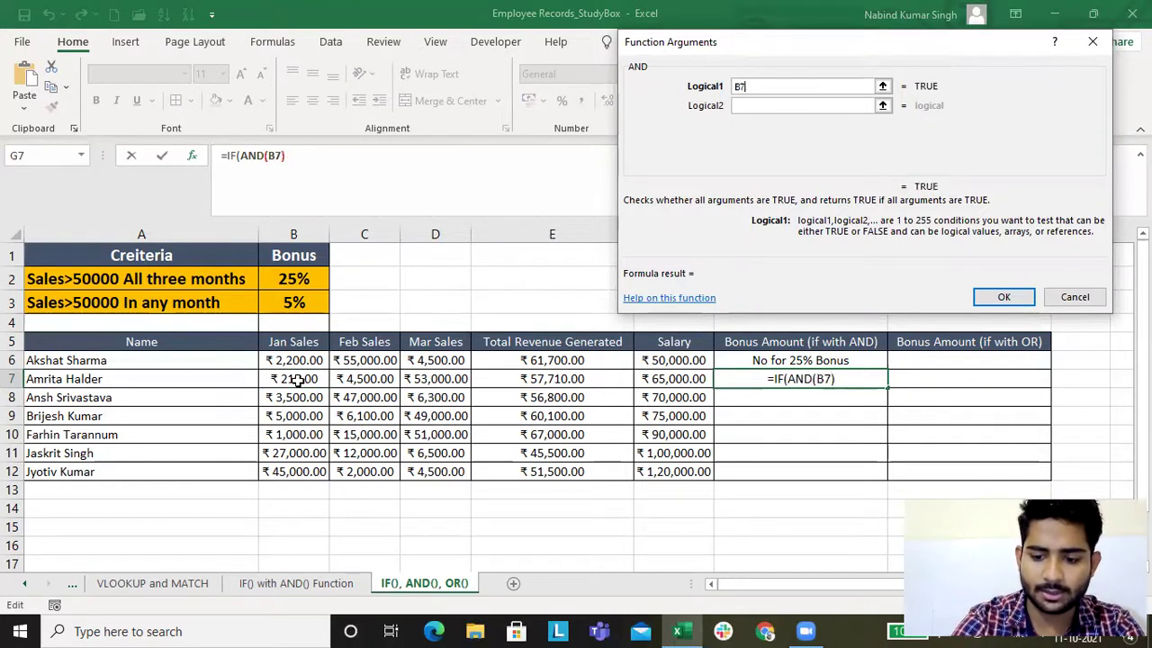
type(">500")
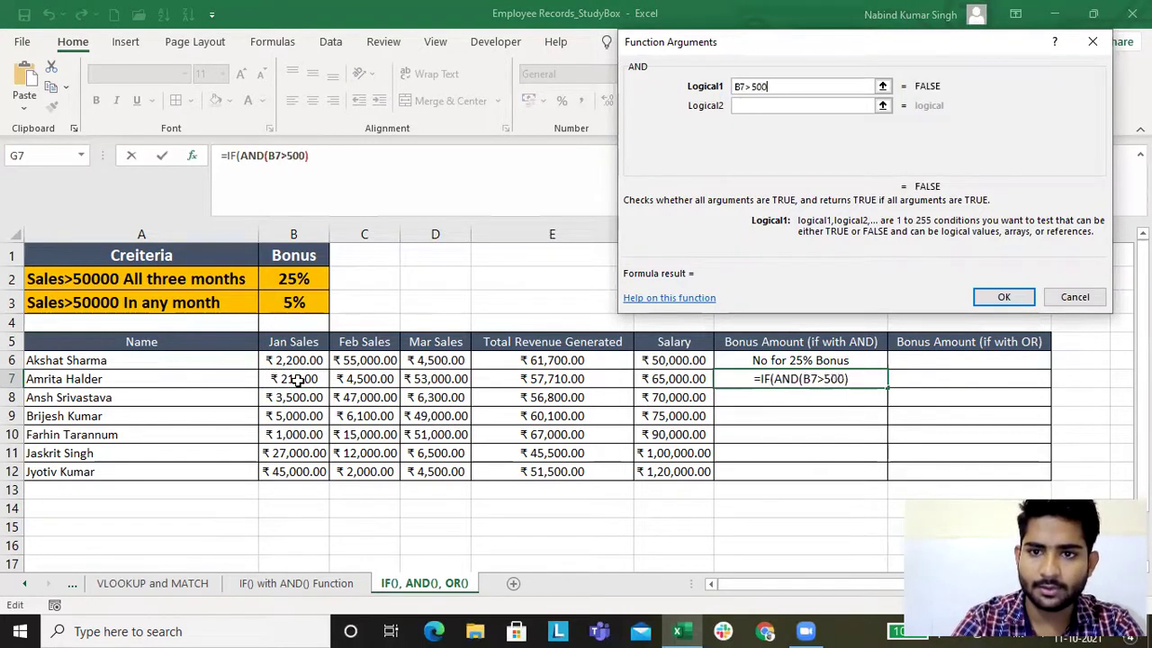
type("00")
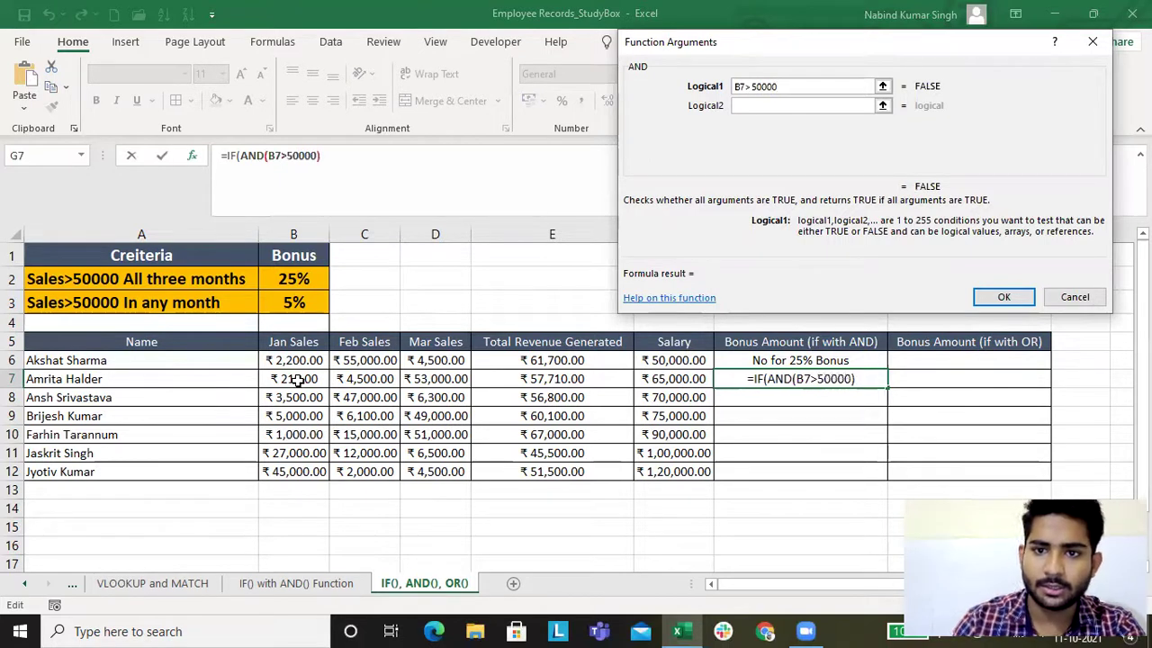
Set Logical2 to C7>50000 and Logical3 to D7>50000
left_click(766, 105)
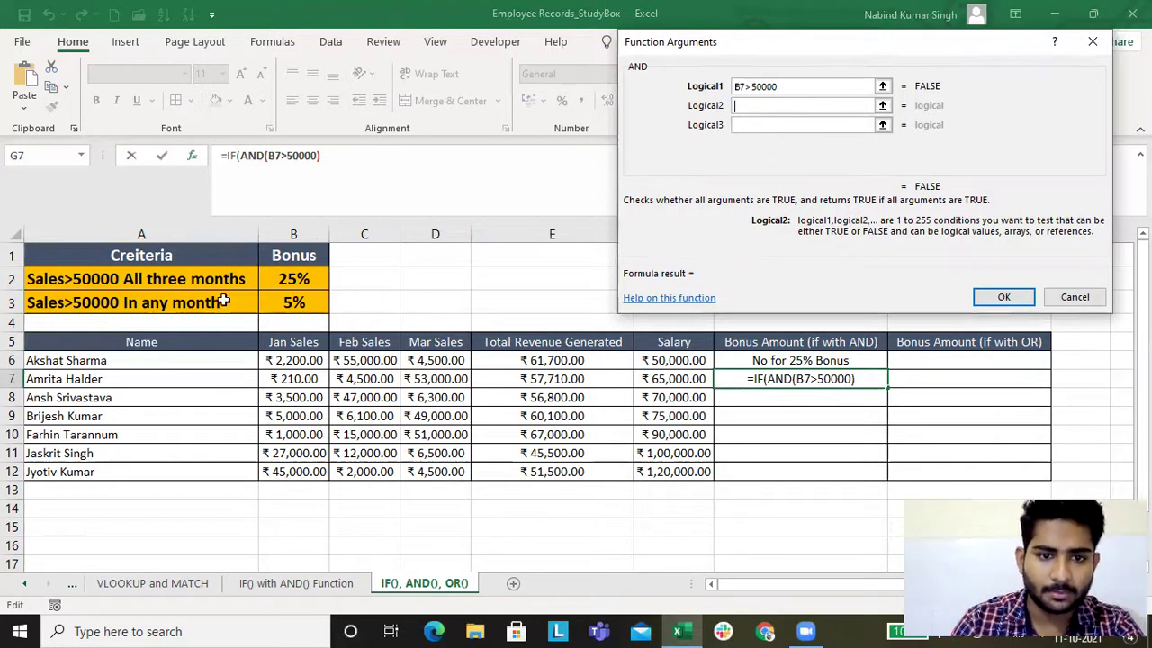
left_click(360, 361)
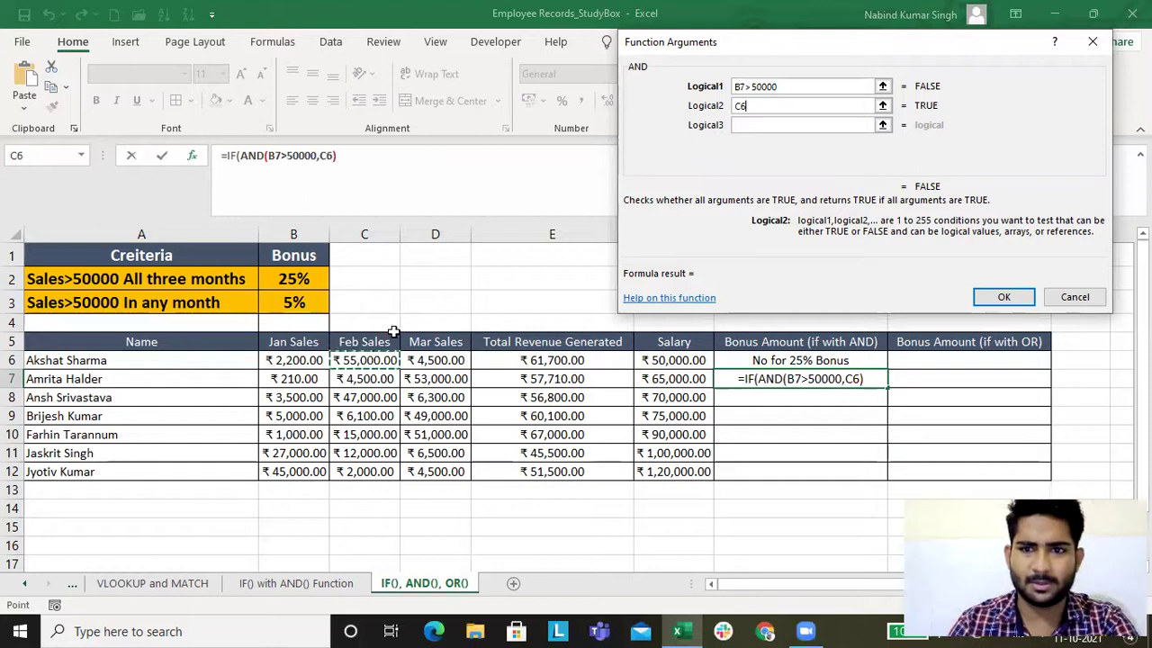
left_click(369, 379)
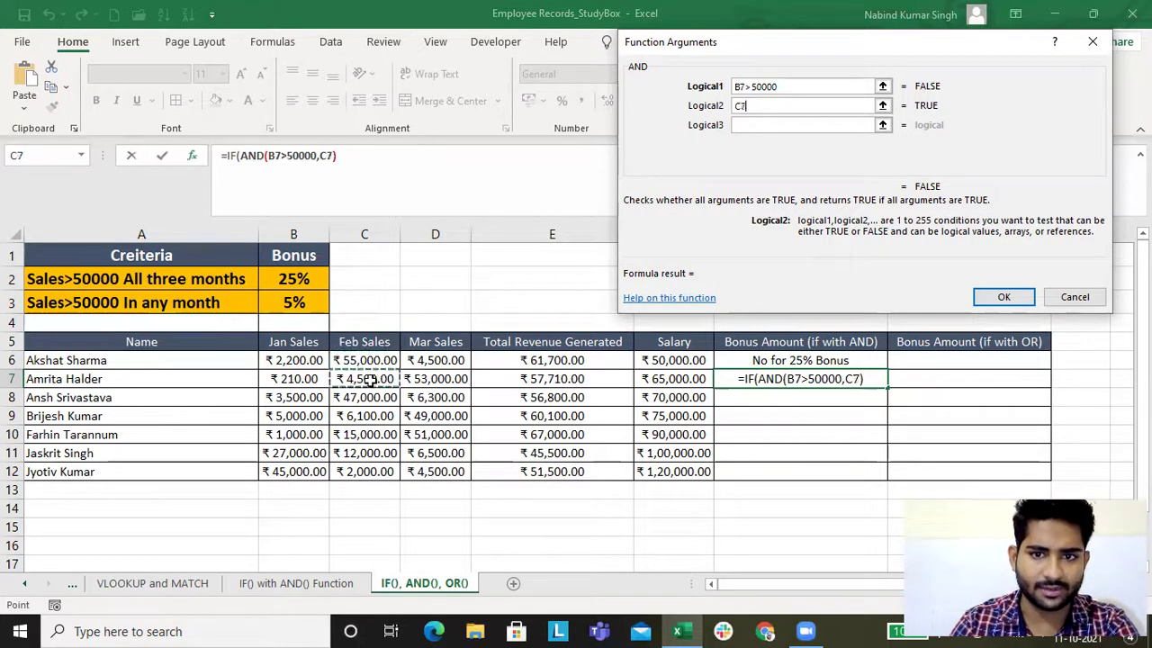
type(">5")
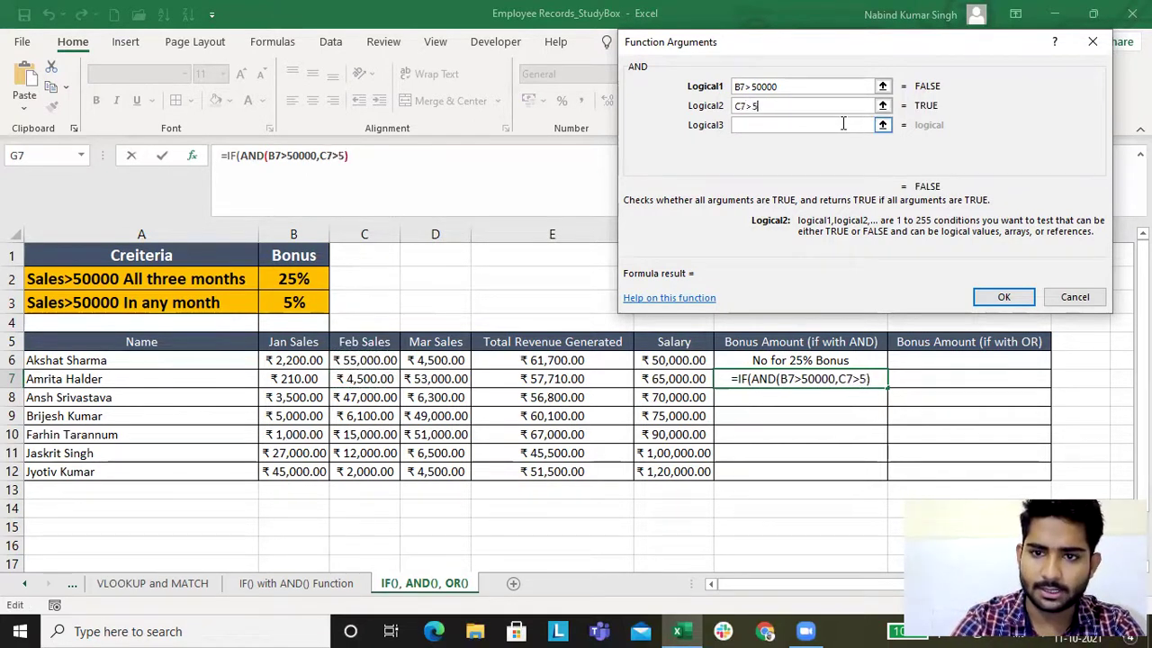
type("0000")
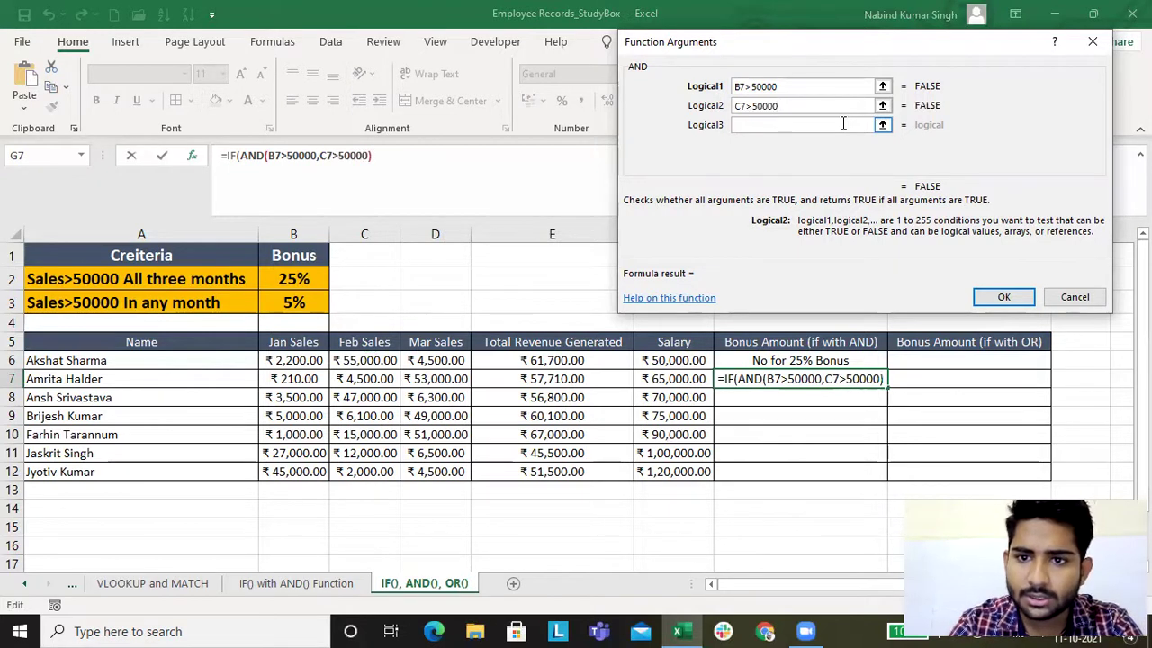
left_click(843, 124)
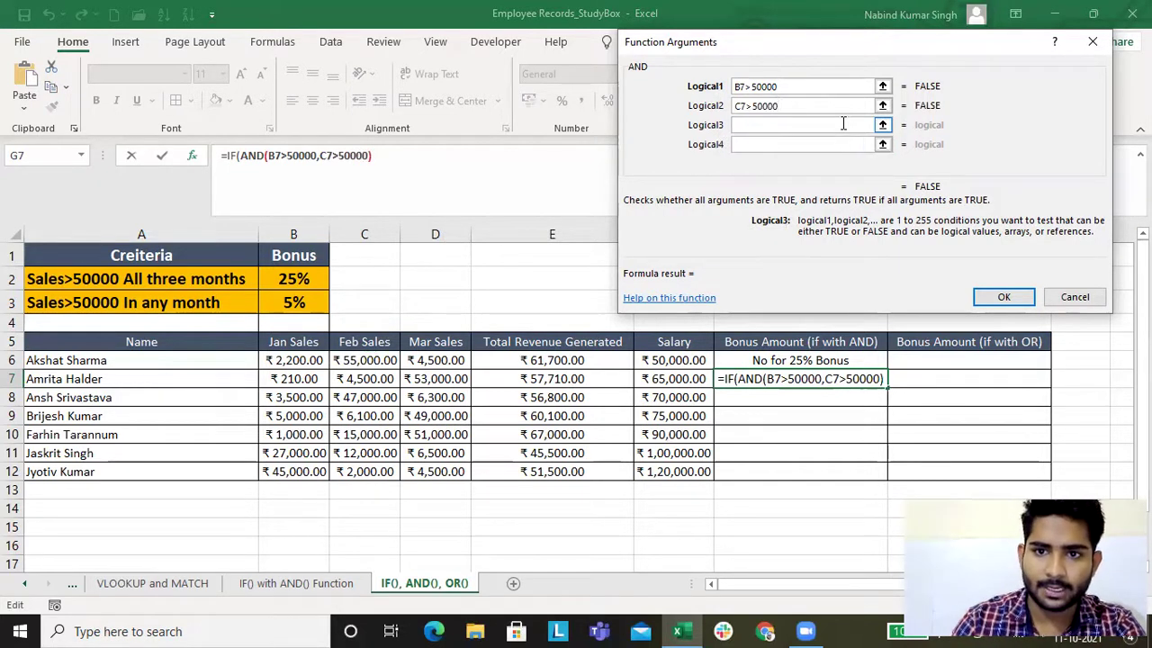
type("C")
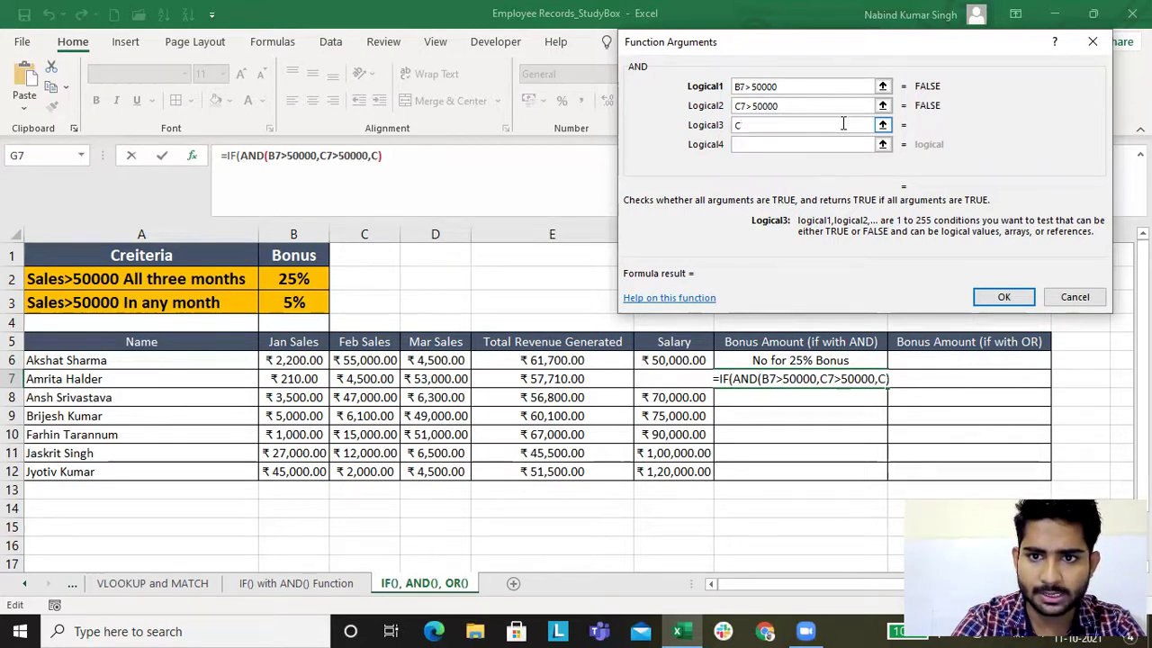
key("BackSpace")
type("D")
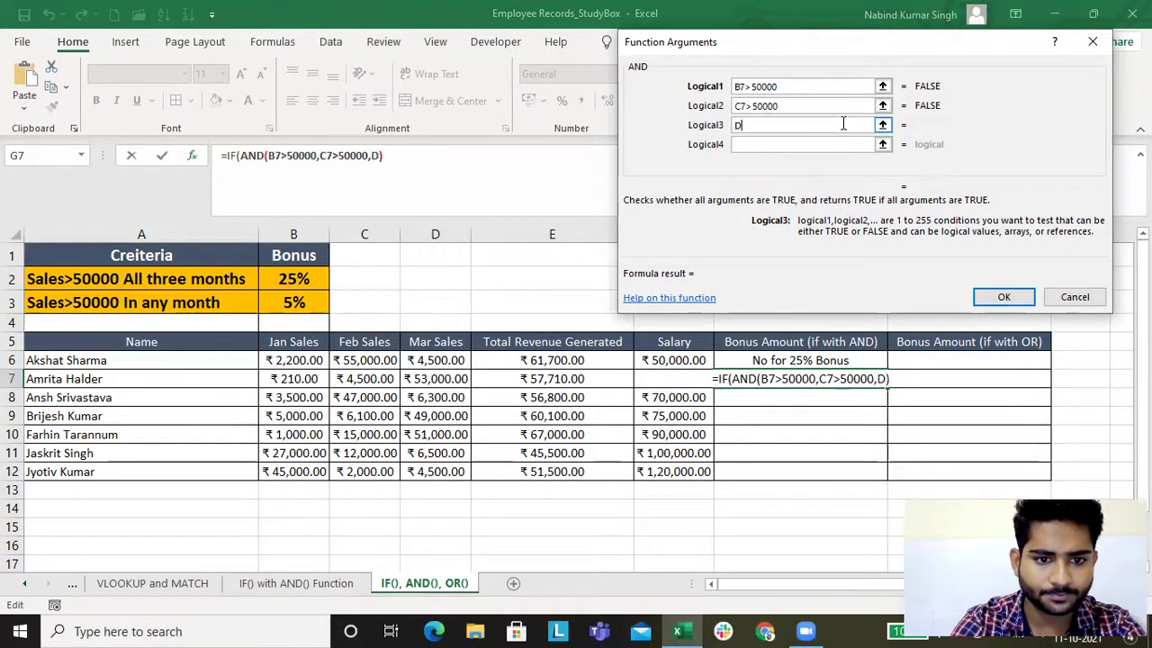
type("7")
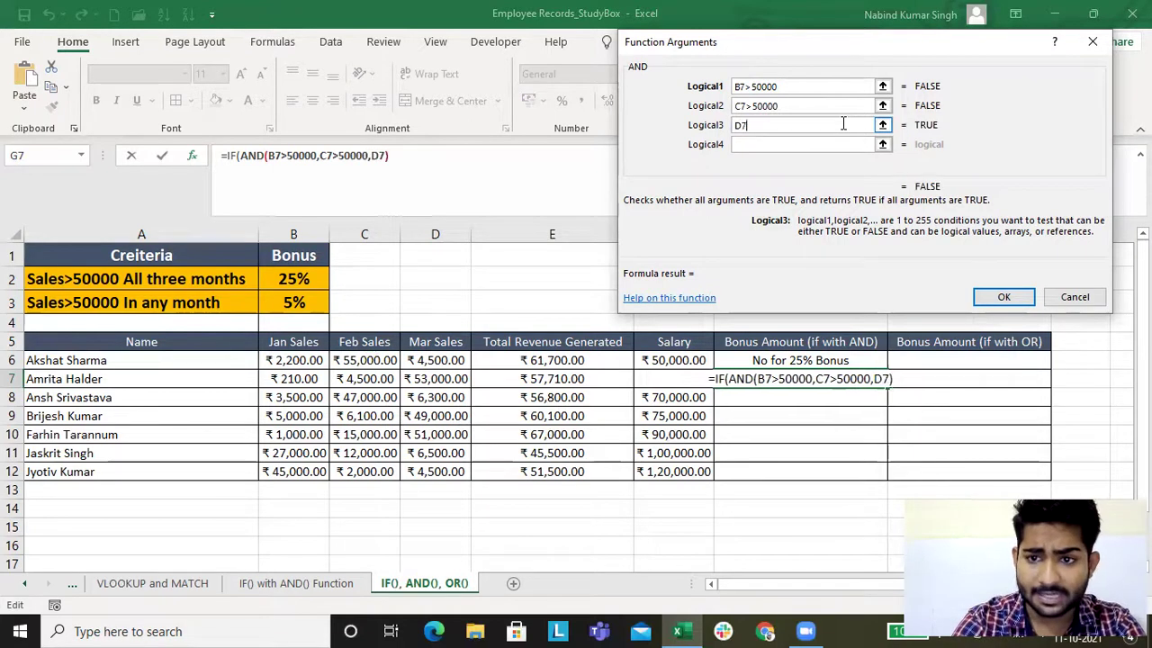
type(">5")
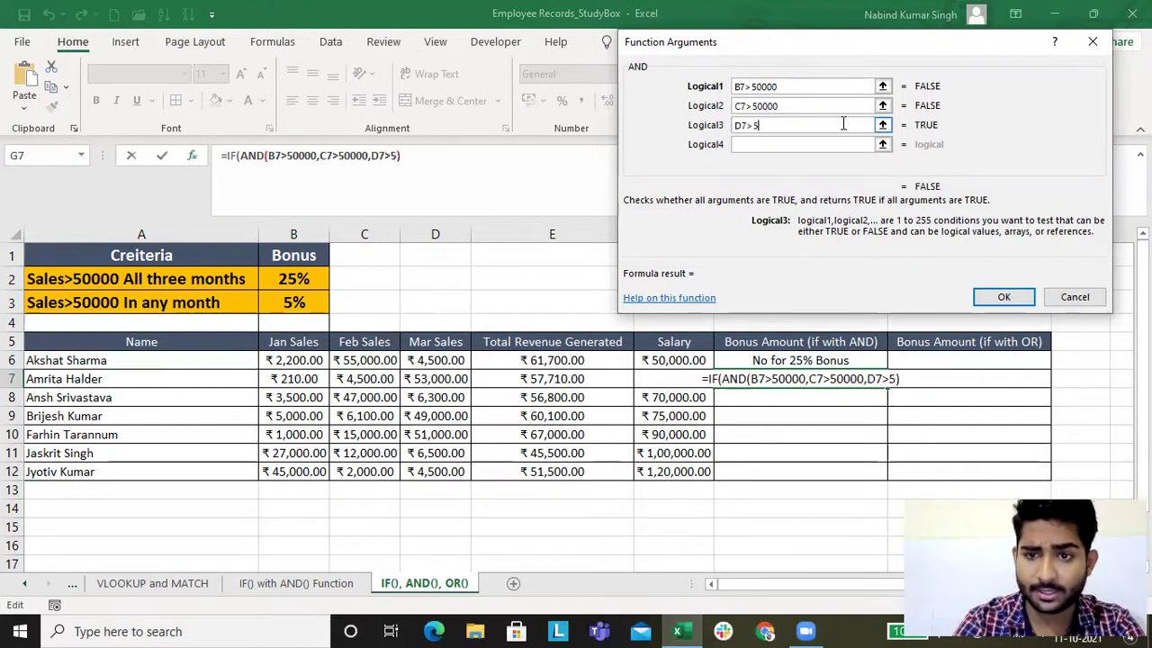
type("0000")
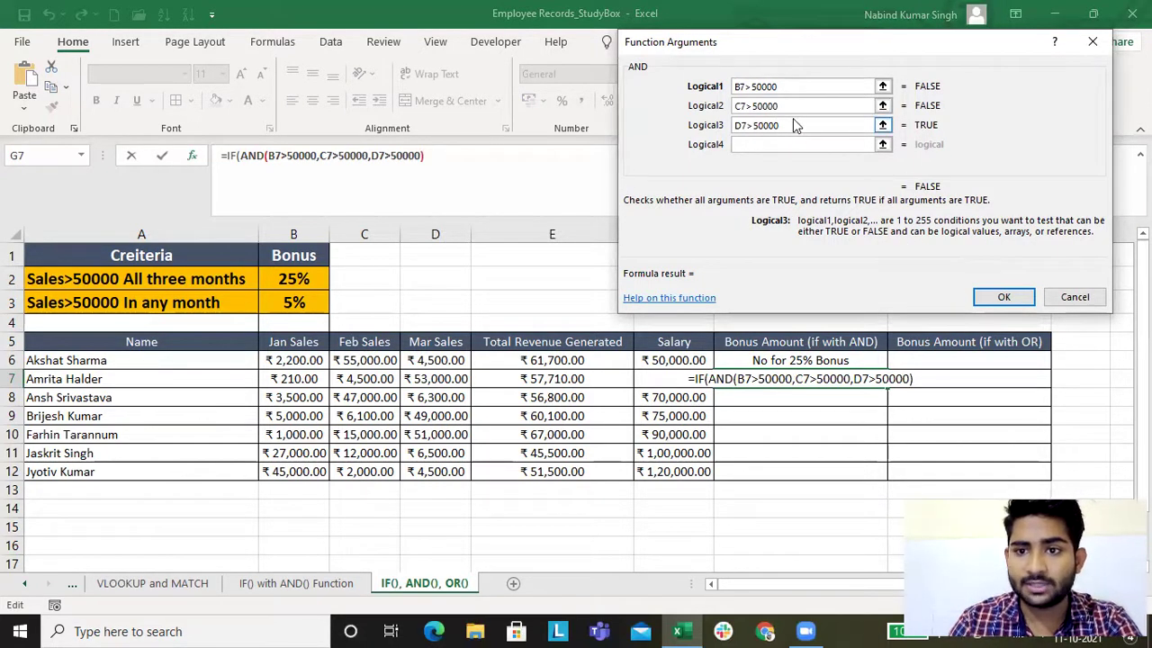
Set the IF Value_if_true to F7*0.25 and Value_if_false to "No for 25% bonus"
left_click(230, 155)
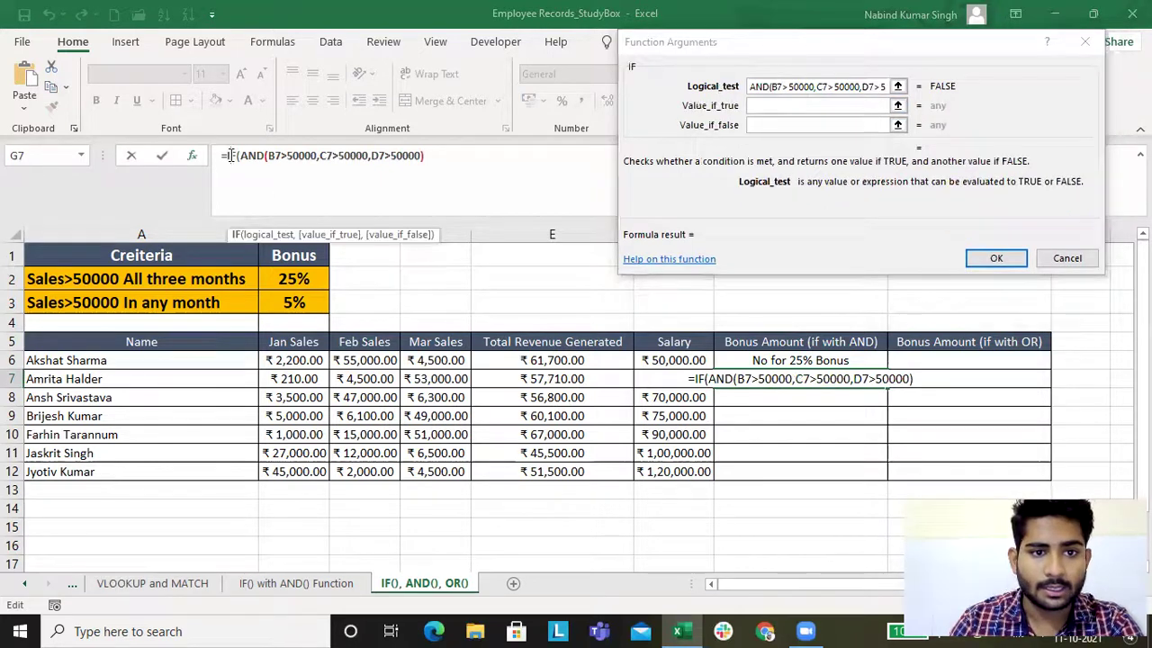
left_click(776, 104)
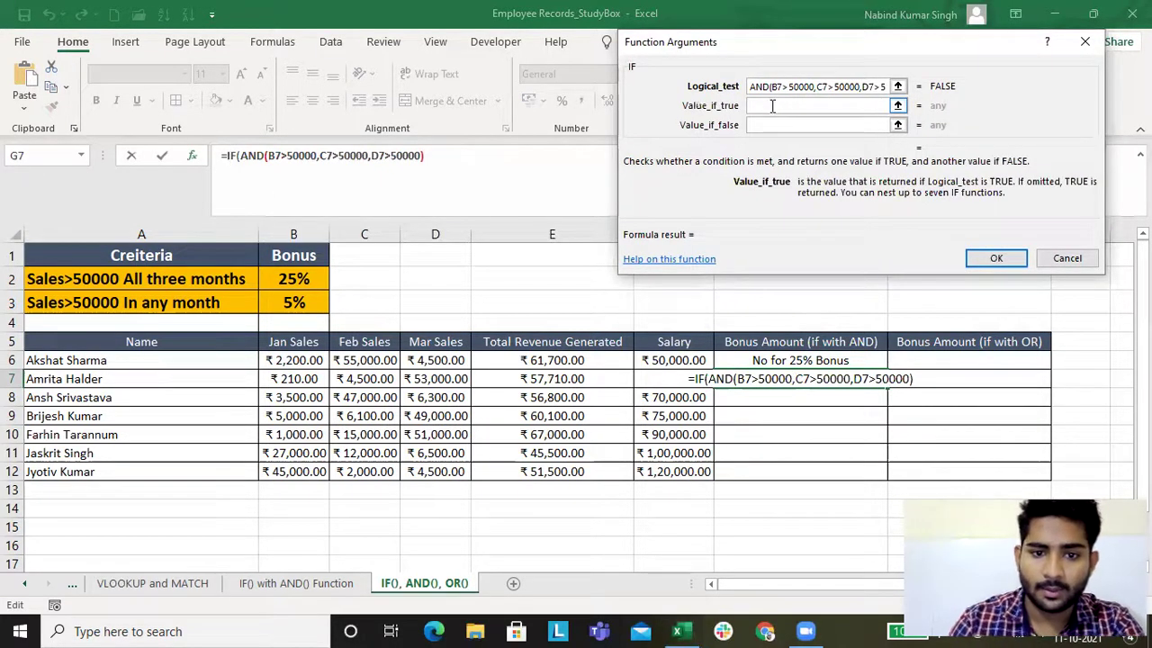
left_click(681, 376)
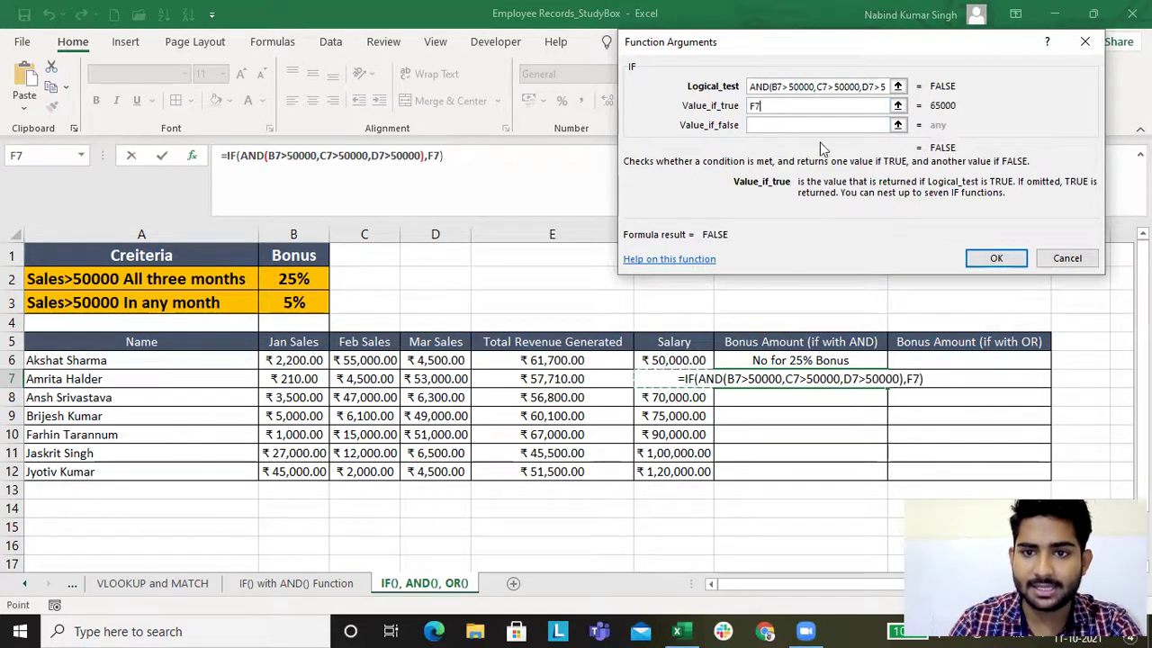
type("*")
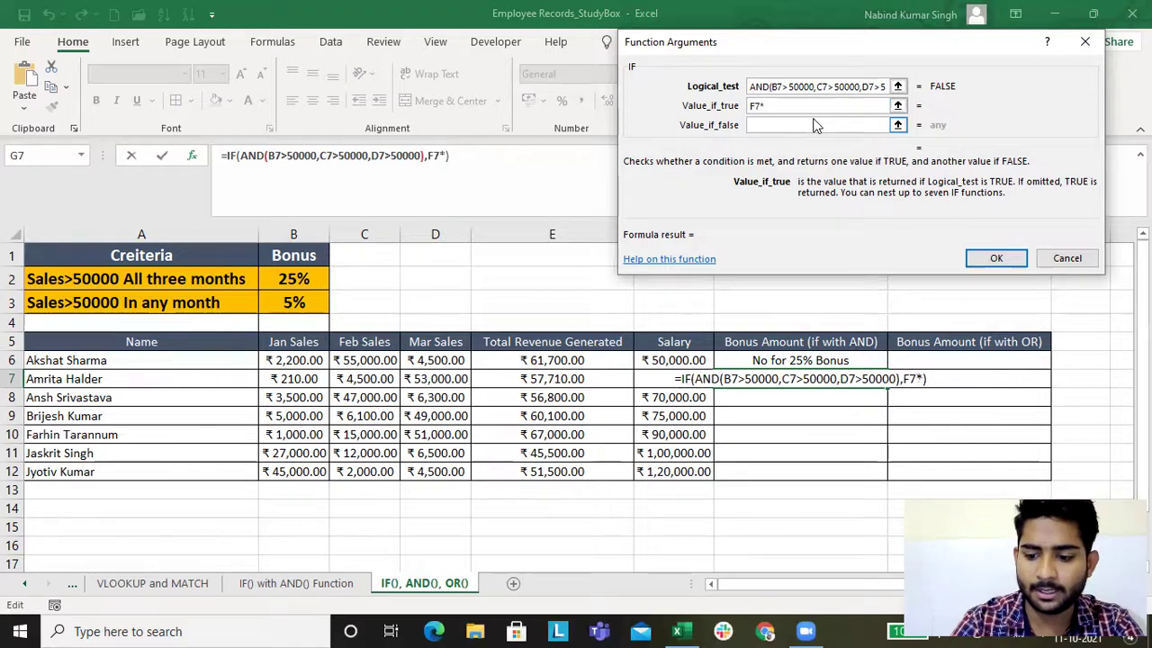
type("0.25")
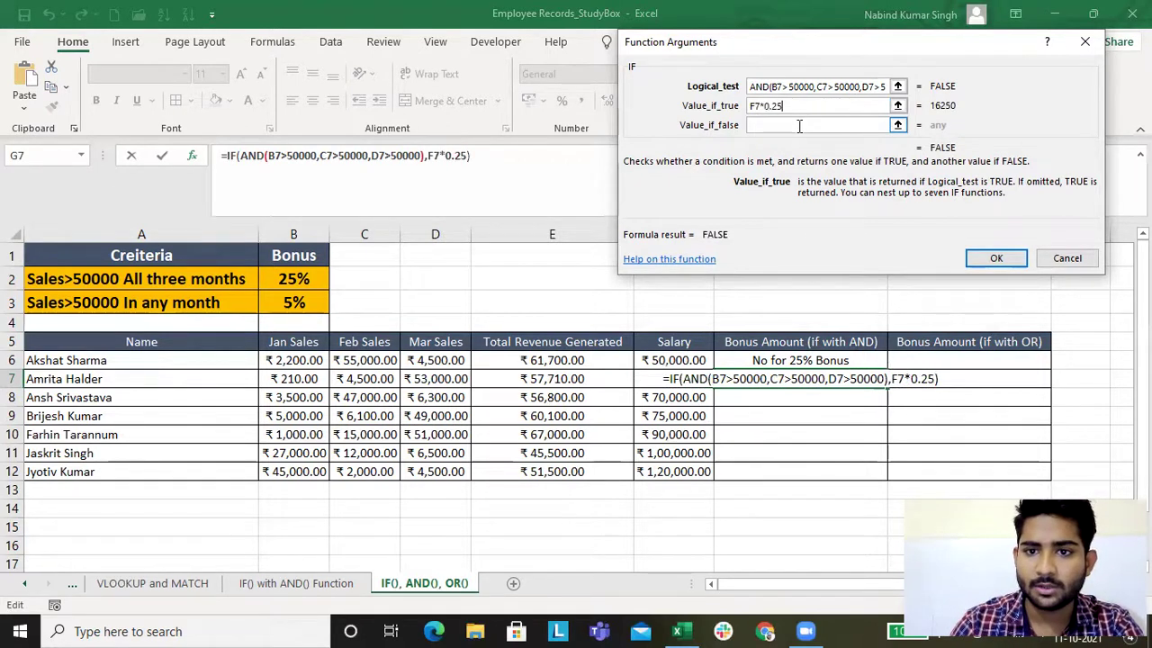
left_click(799, 126)
type("\"")
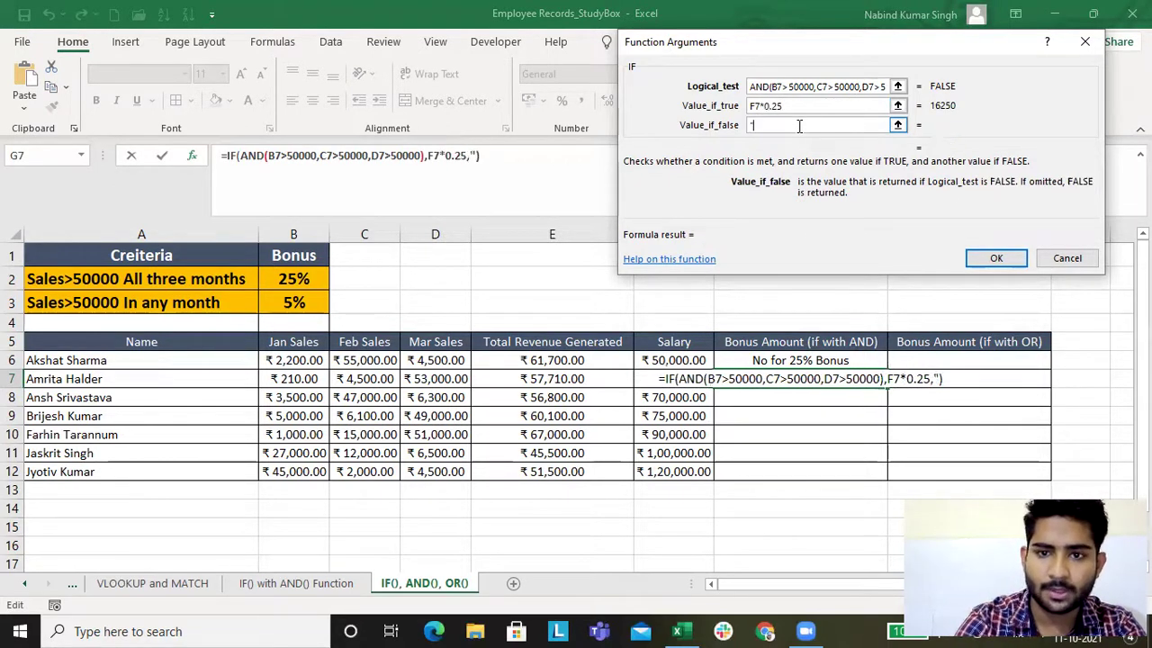
type("No f")
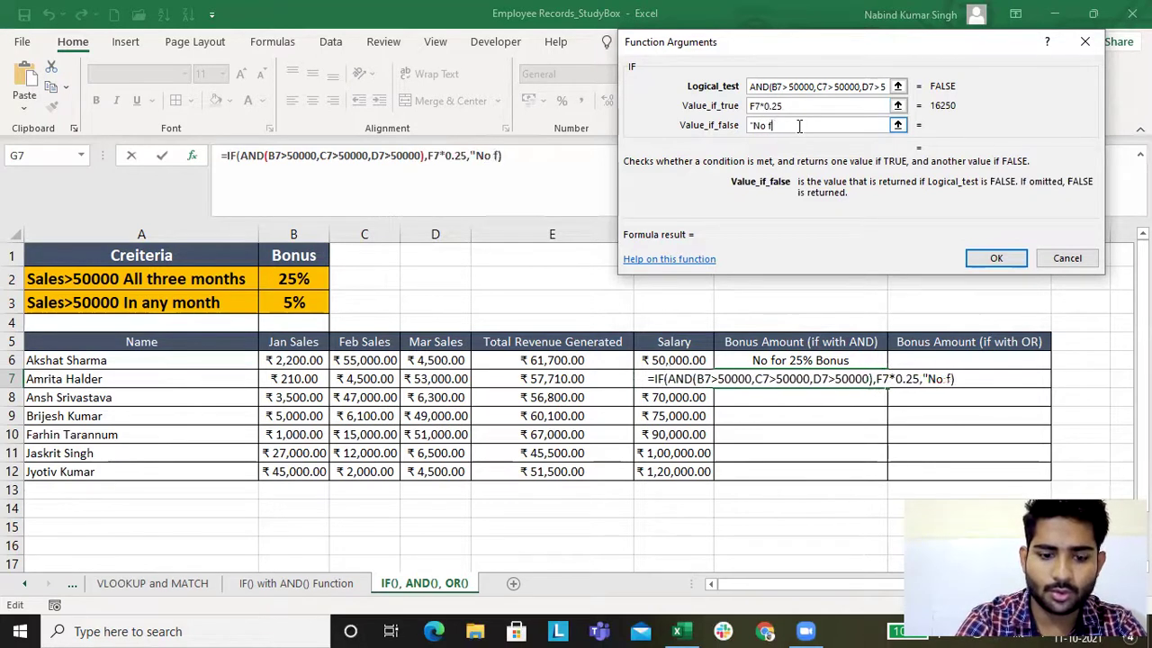
type("or 25&")
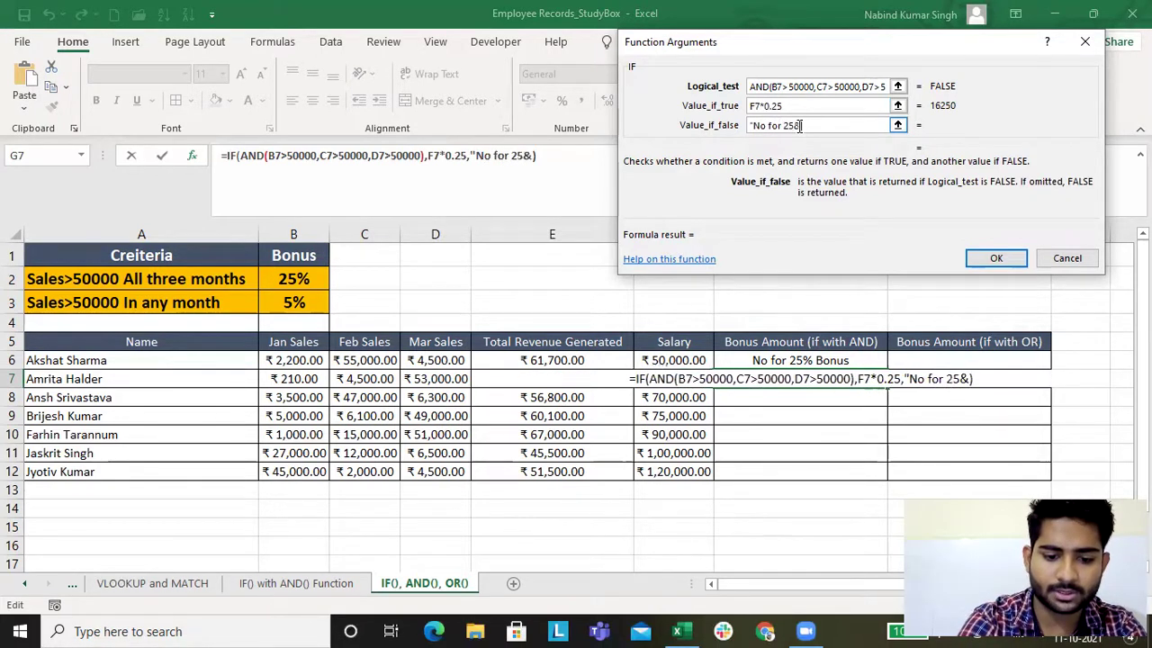
key("BackSpace")
type("% ")
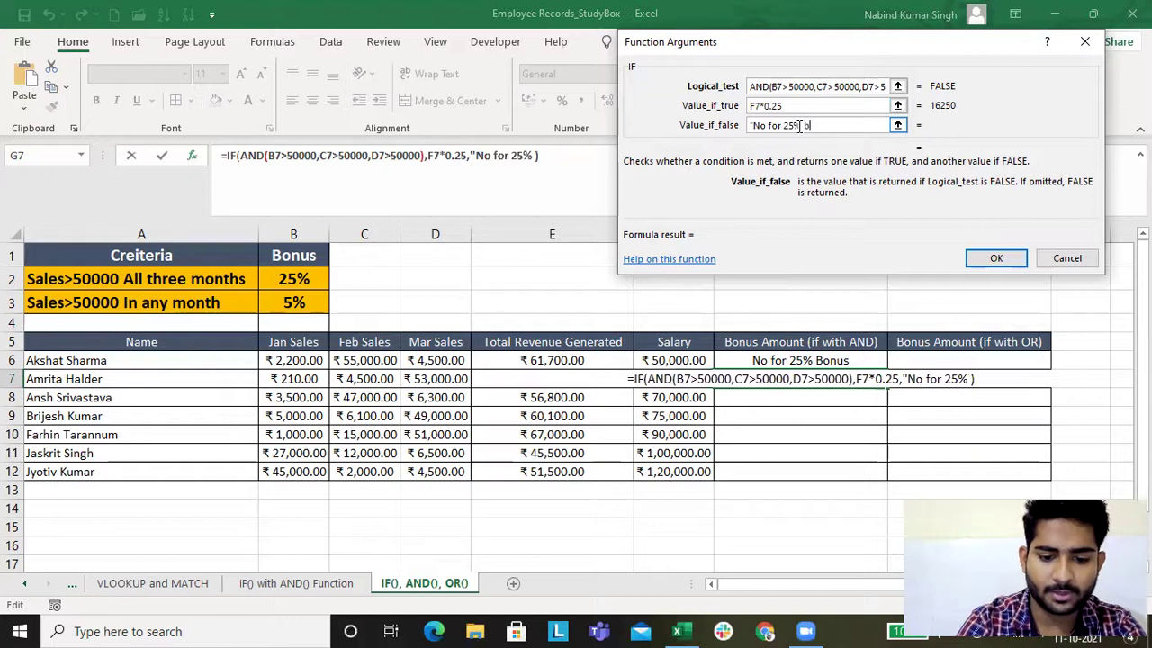
type("bonus")
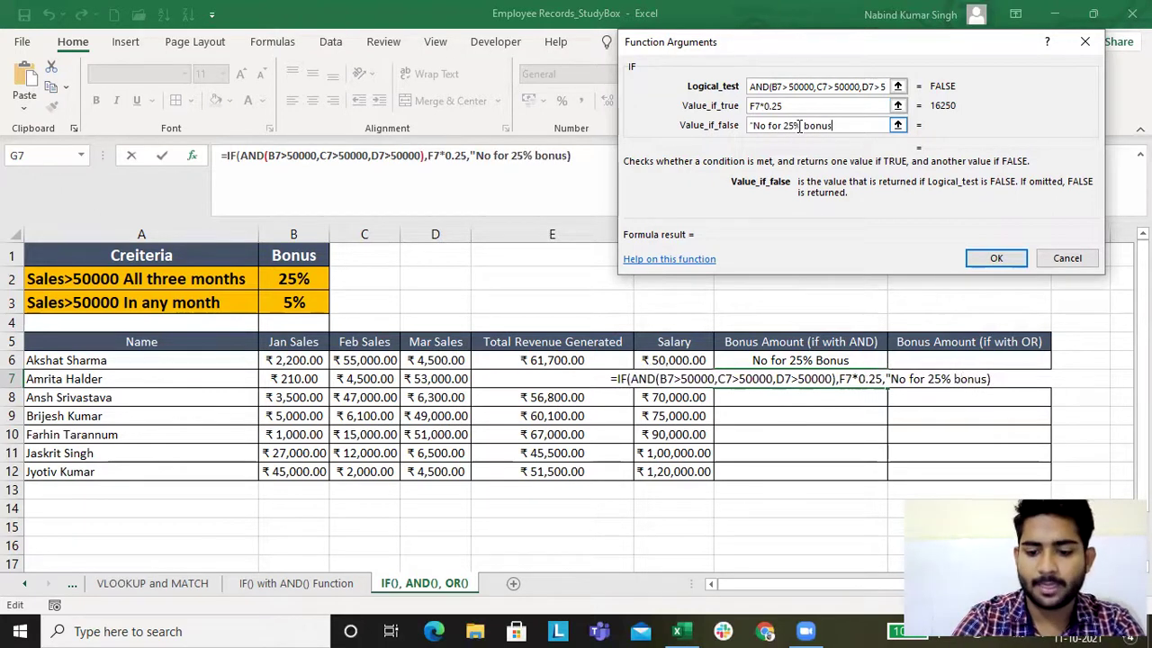
type("\"")
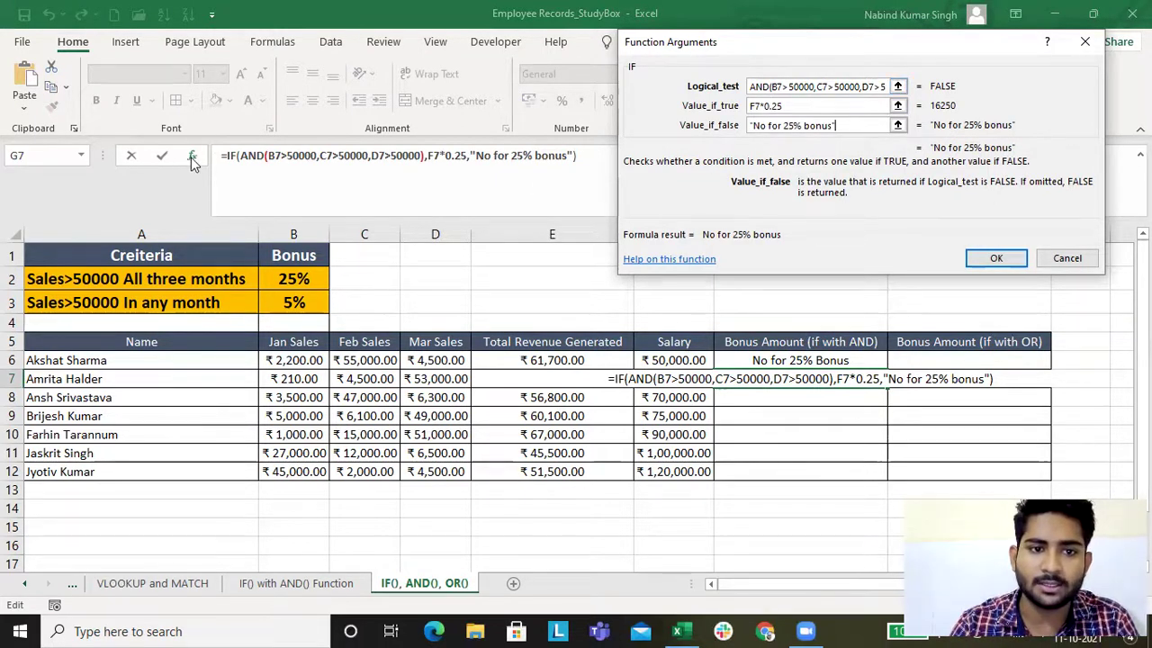
left_click(251, 155)
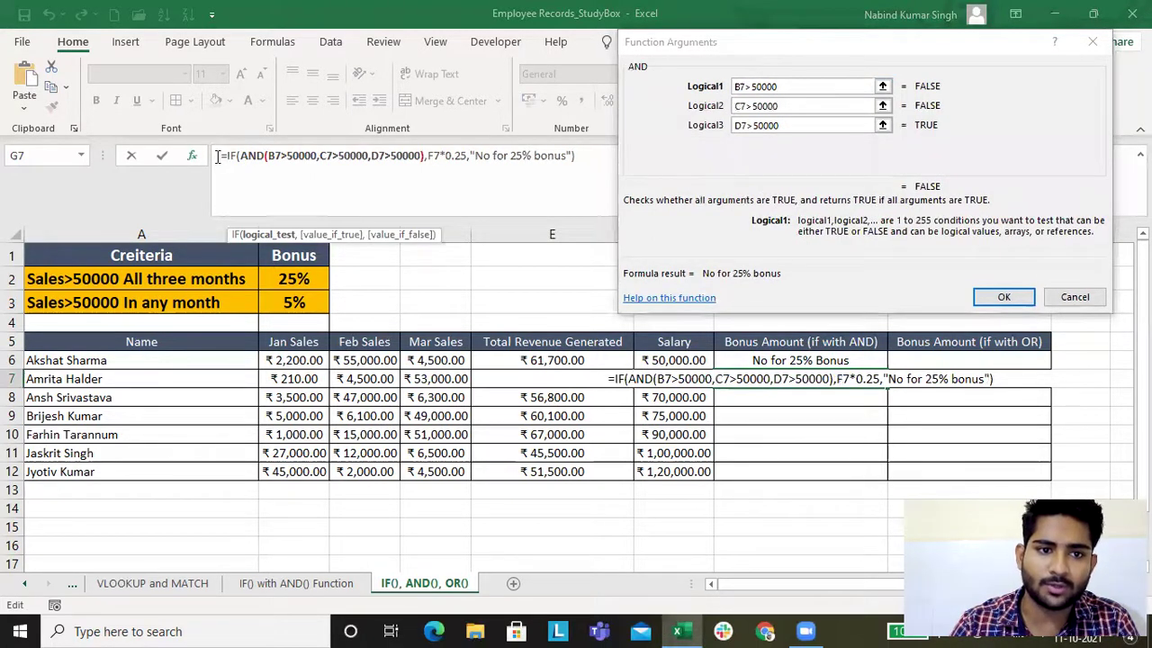
left_click(227, 156)
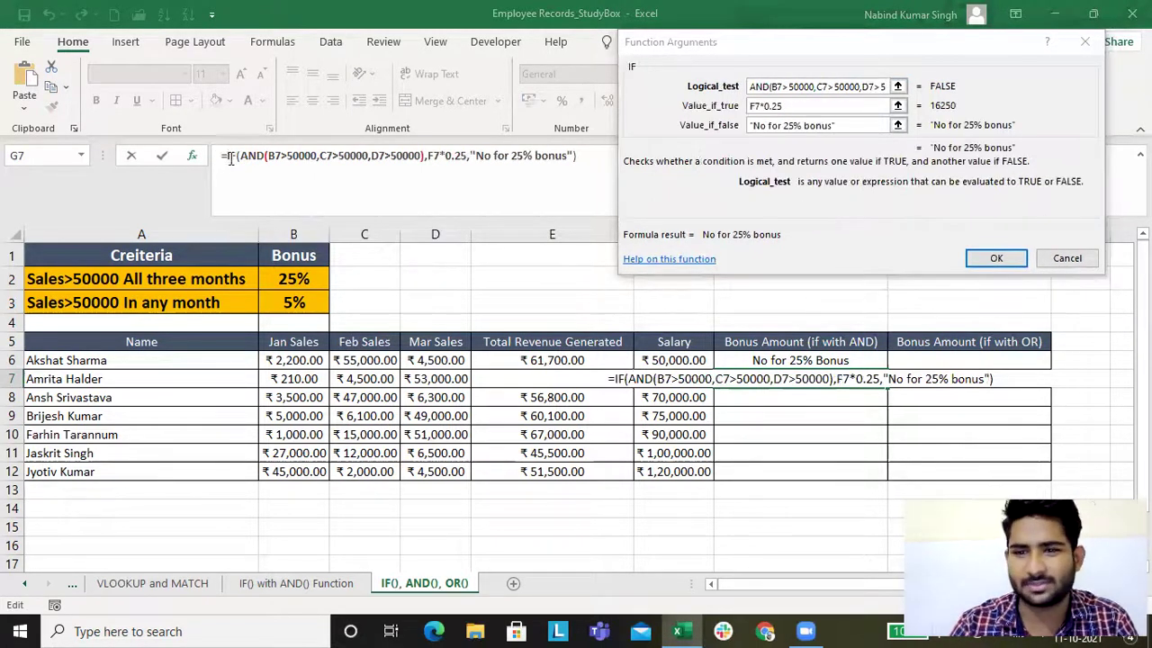
Confirm G7's formula and change row 7's sales to 51,000 (January) and 55,000 (February)
left_click(990, 259)
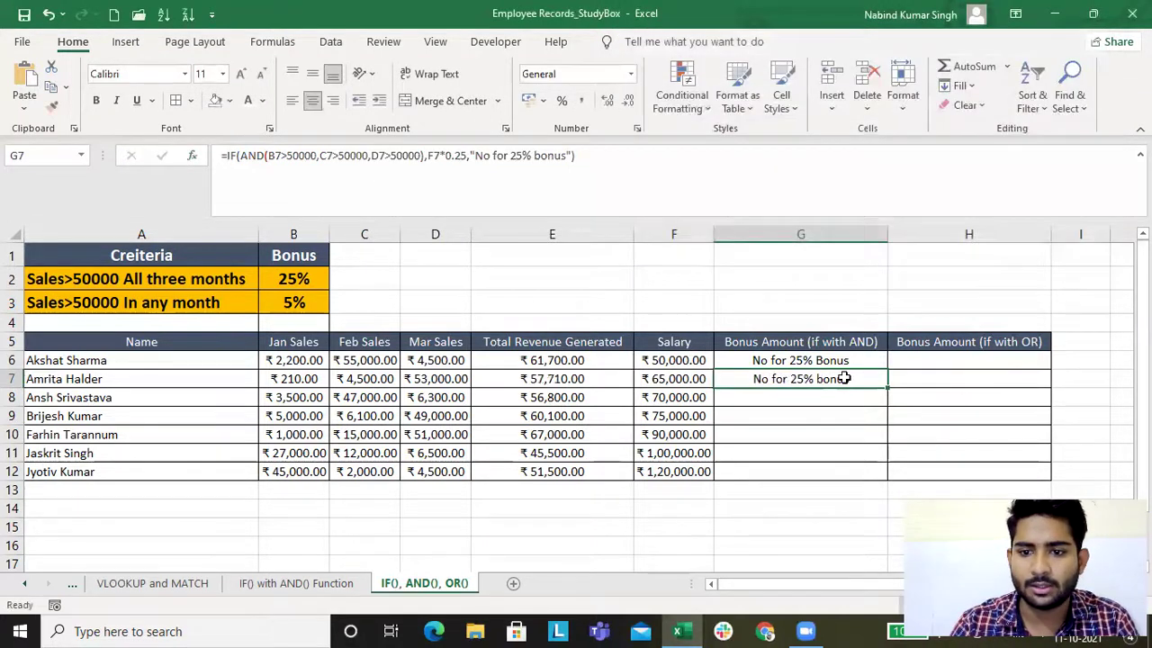
left_click_drag(297, 379, 464, 384)
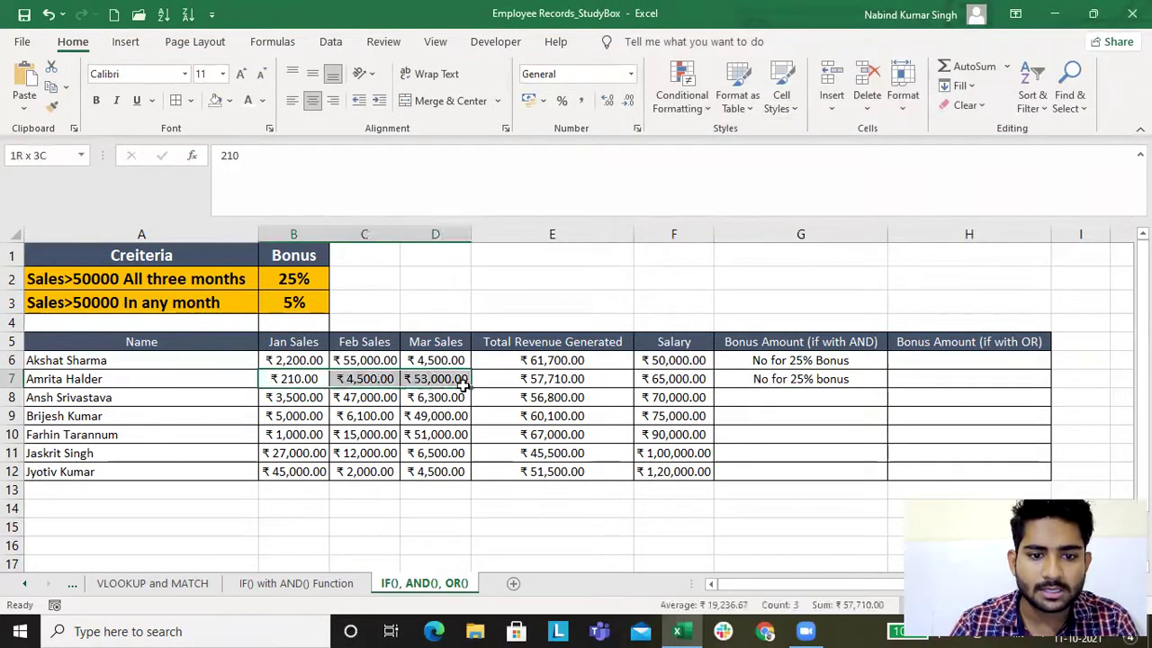
left_click(288, 380)
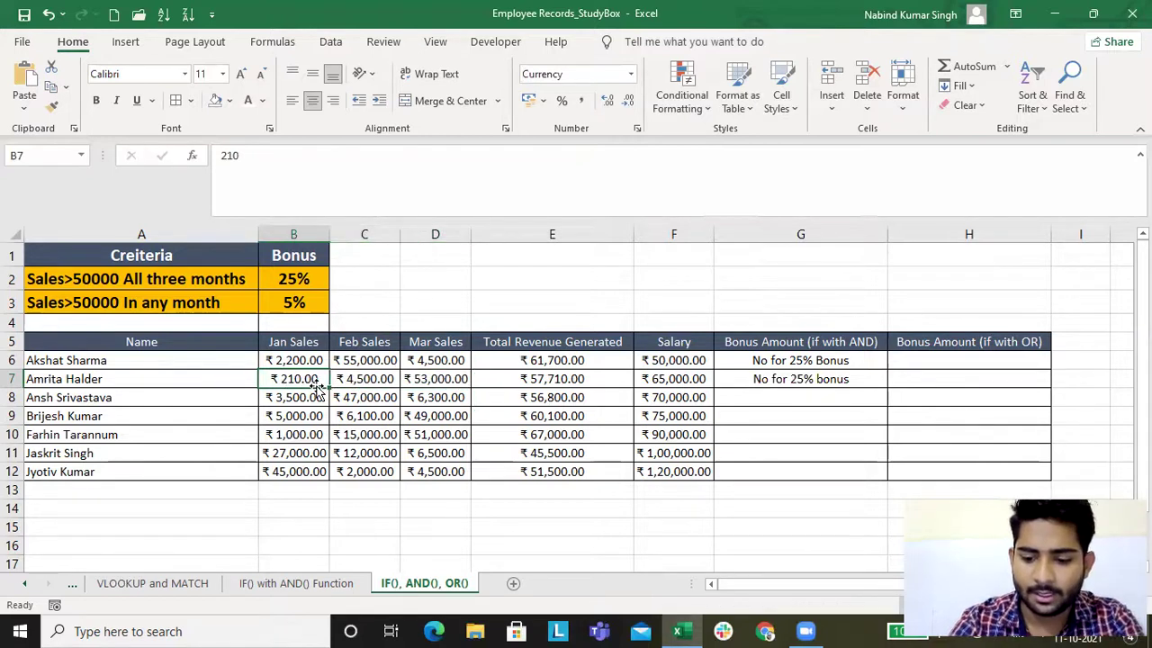
type("51,000")
key("Tab")
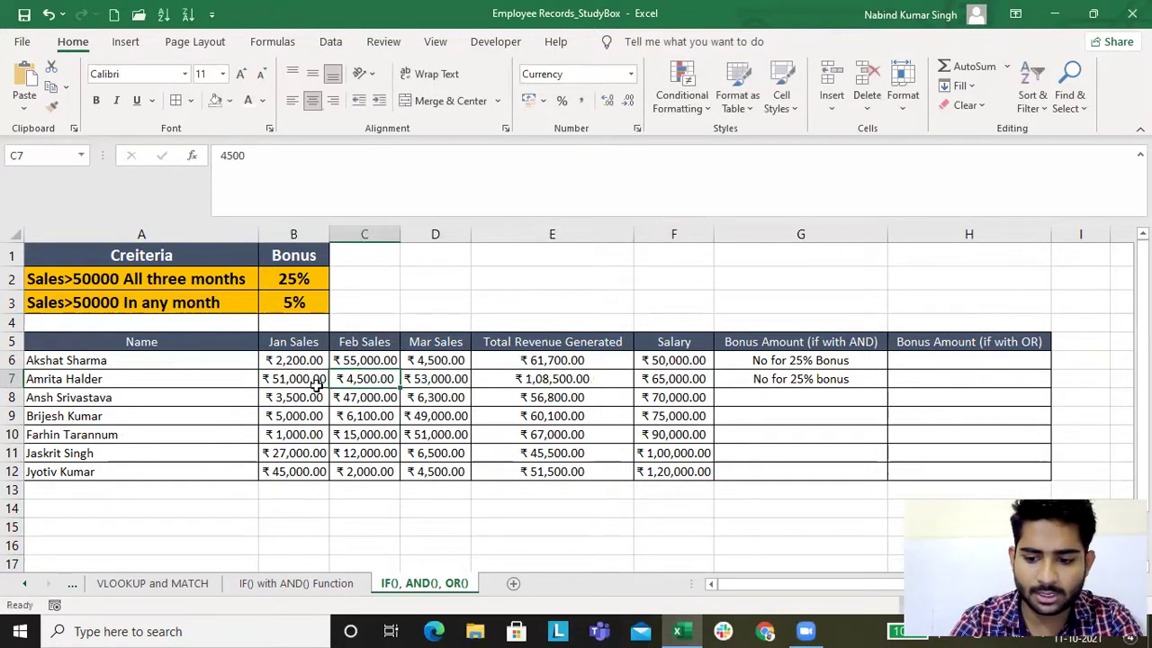
type("555")
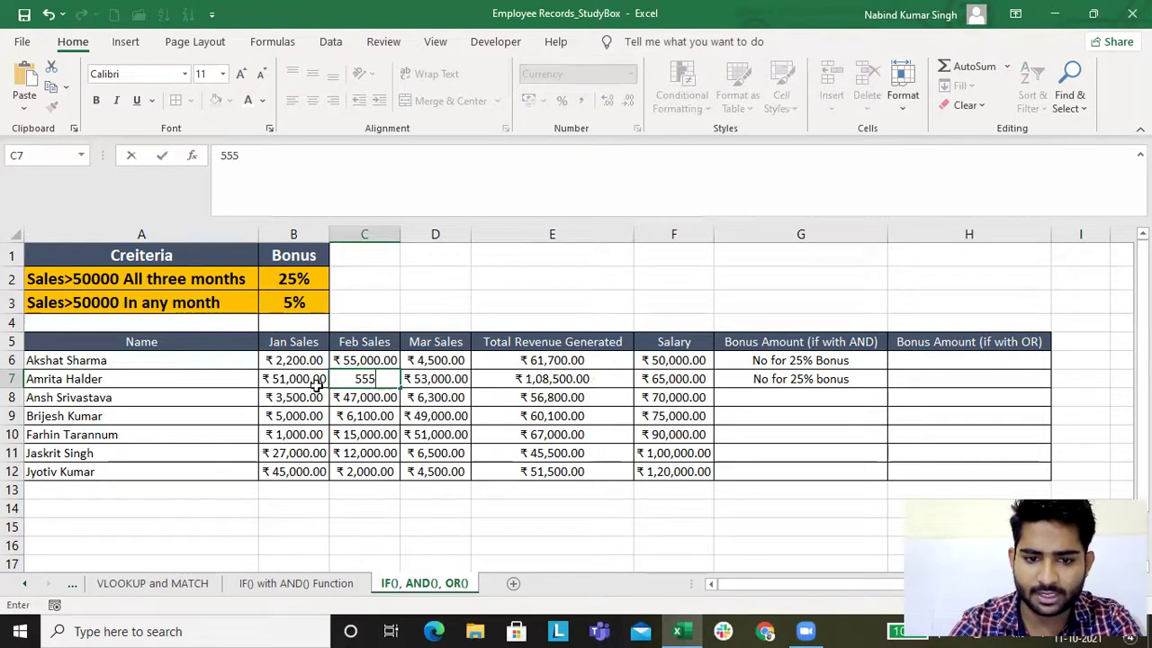
key("BackSpace")
type("000")
key("Tab")
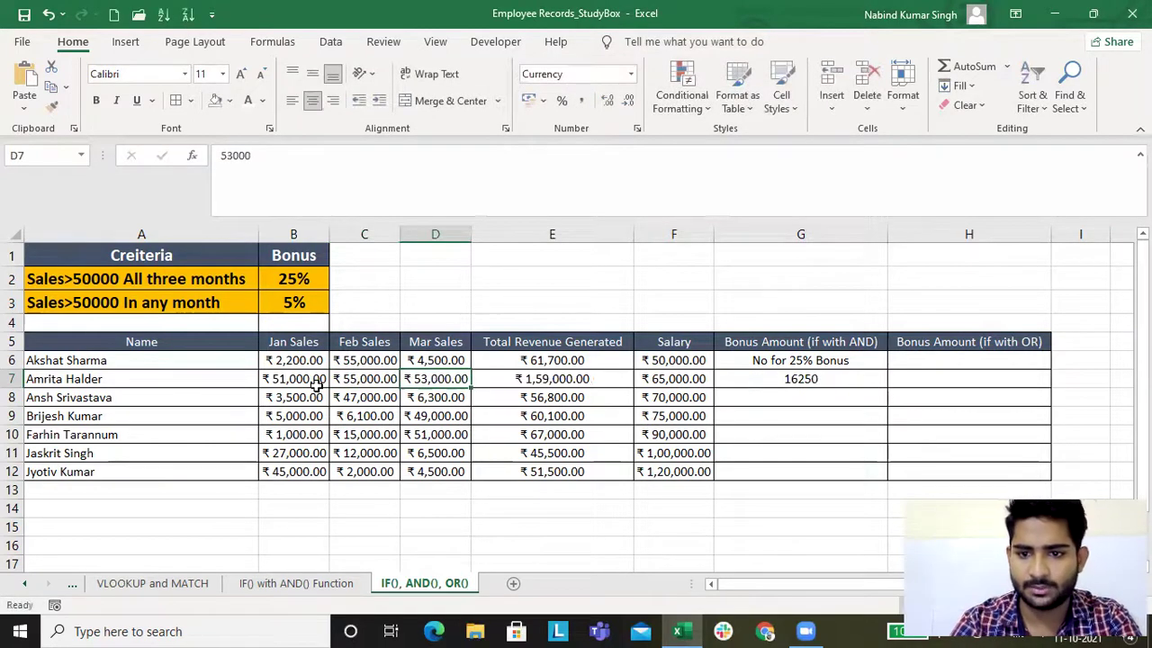
Fill the AND-bonus formula down G6:G12 with Ctrl+D and check rows 11–12
key("Tab")
key("Tab")
key("Tab")
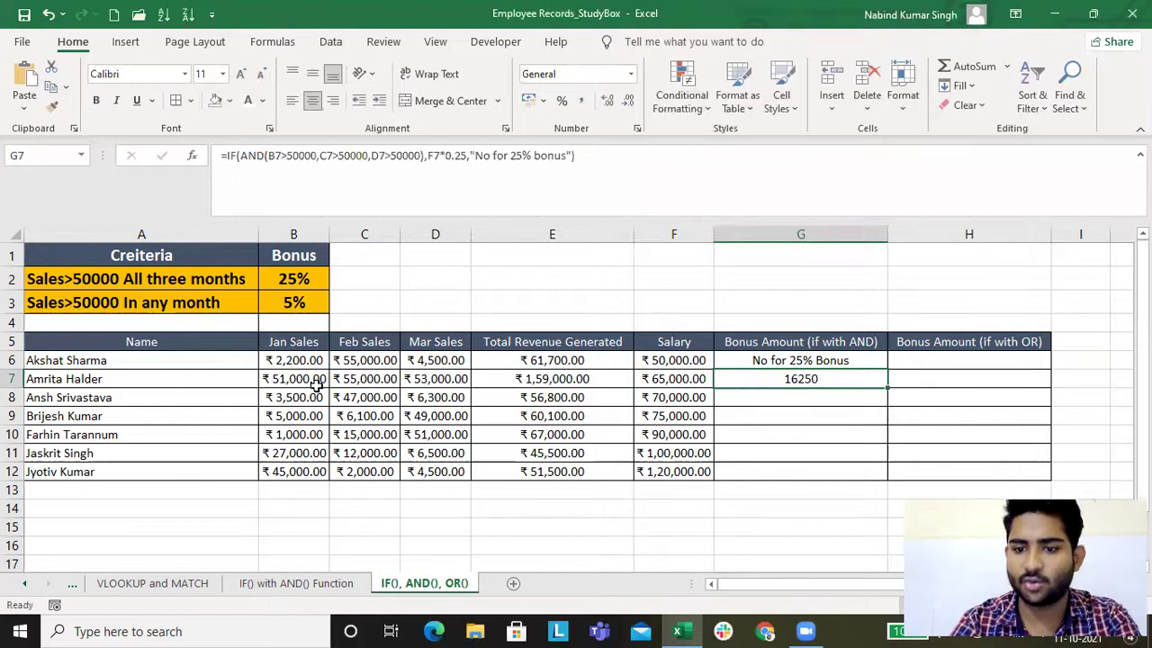
key("Up")
key("shift+Down")
key("shift+Down")
key("shift+Down")
key("shift+Down")
key("shift+Down")
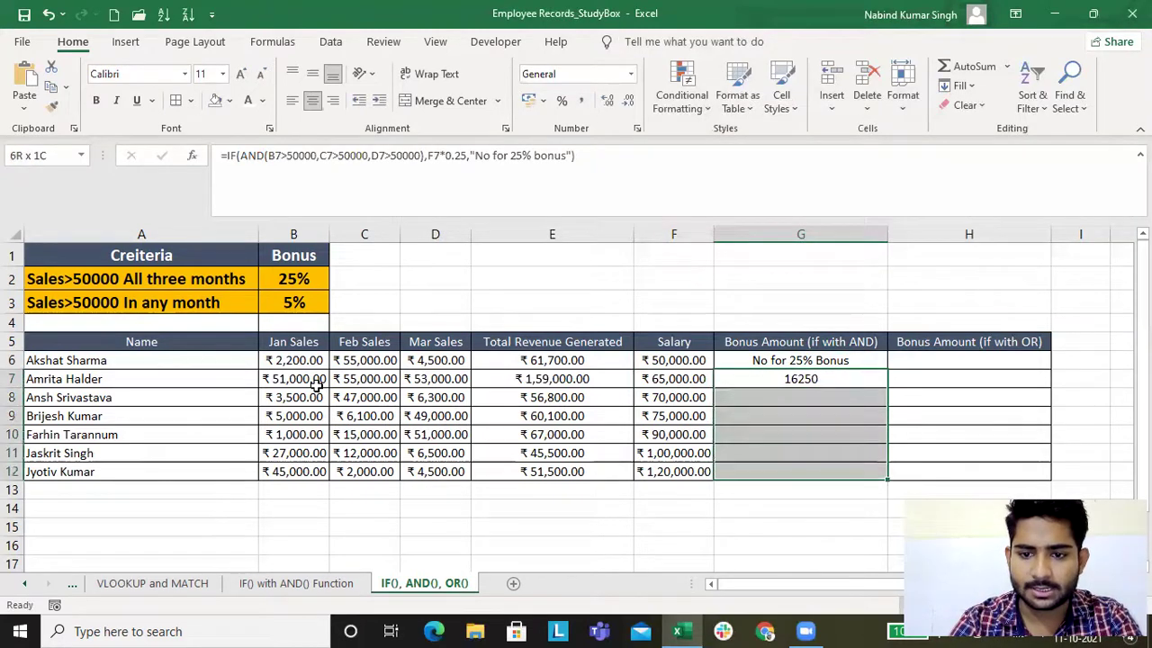
key("shift+Down")
key("shift+Down")
key("shift+Down")
key("shift+Down")
key("shift+Down")
key("shift+Down")
key("shift+Down")
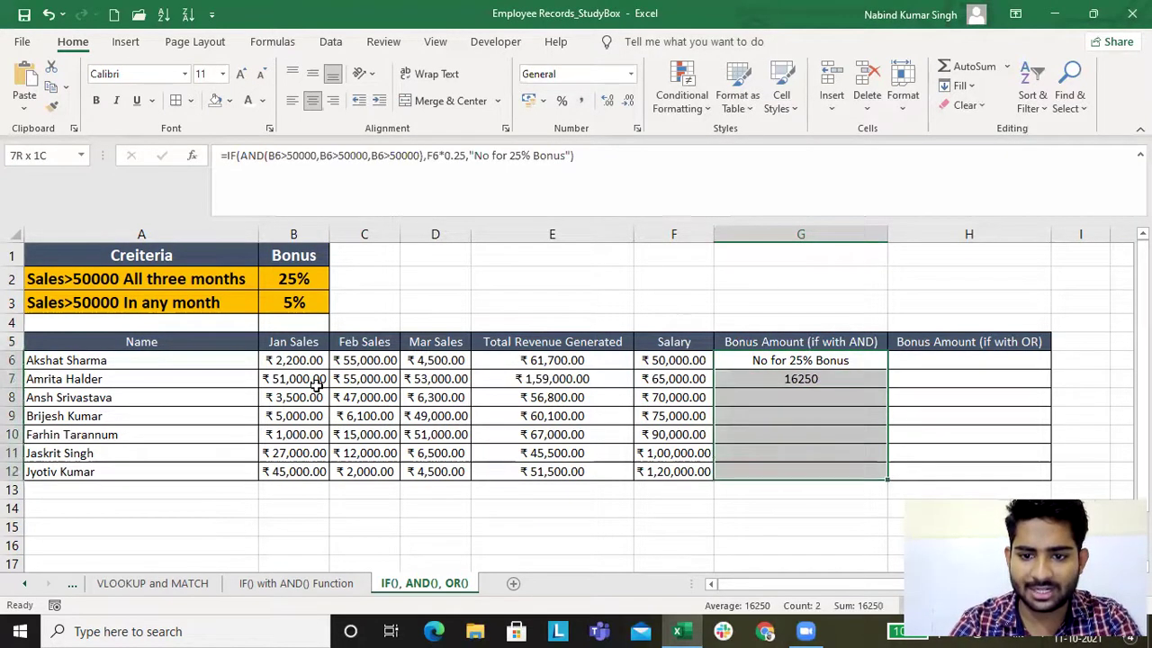
key("ctrl+d")
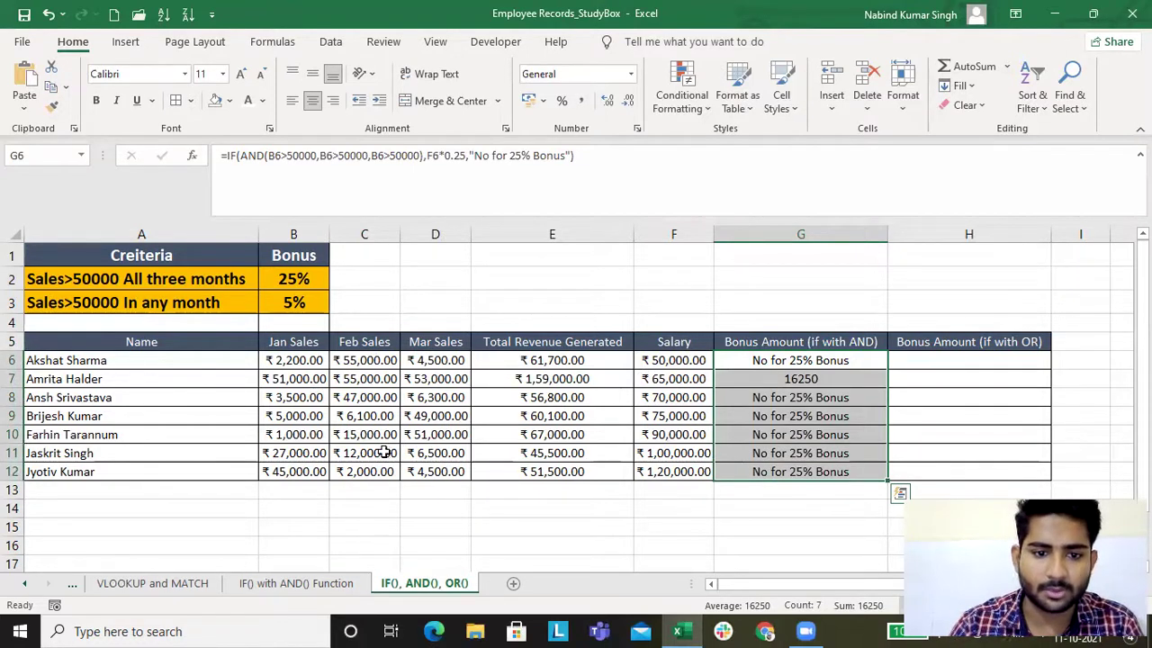
left_click_drag(270, 472, 414, 472)
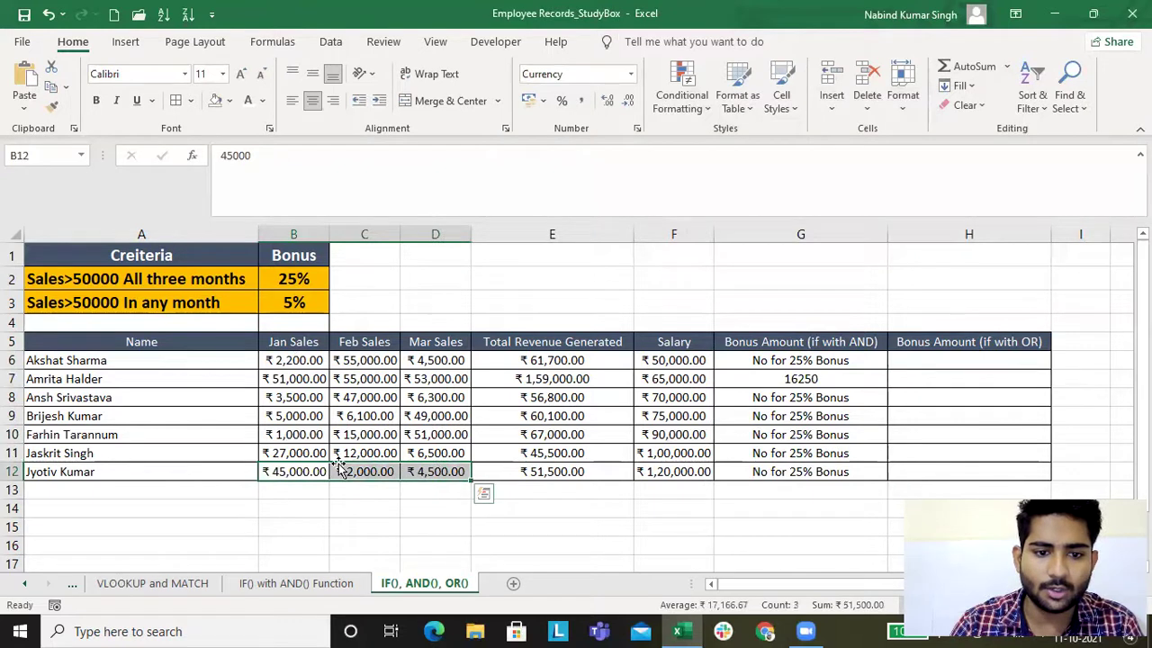
left_click_drag(307, 454, 437, 452)
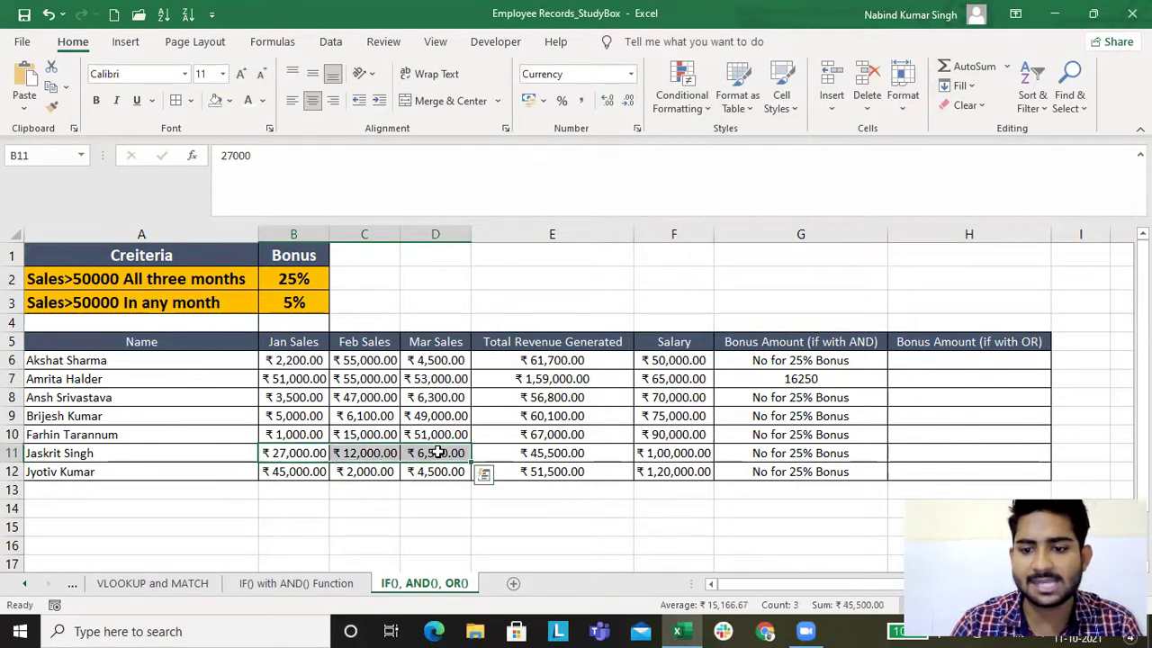
left_click(297, 434)
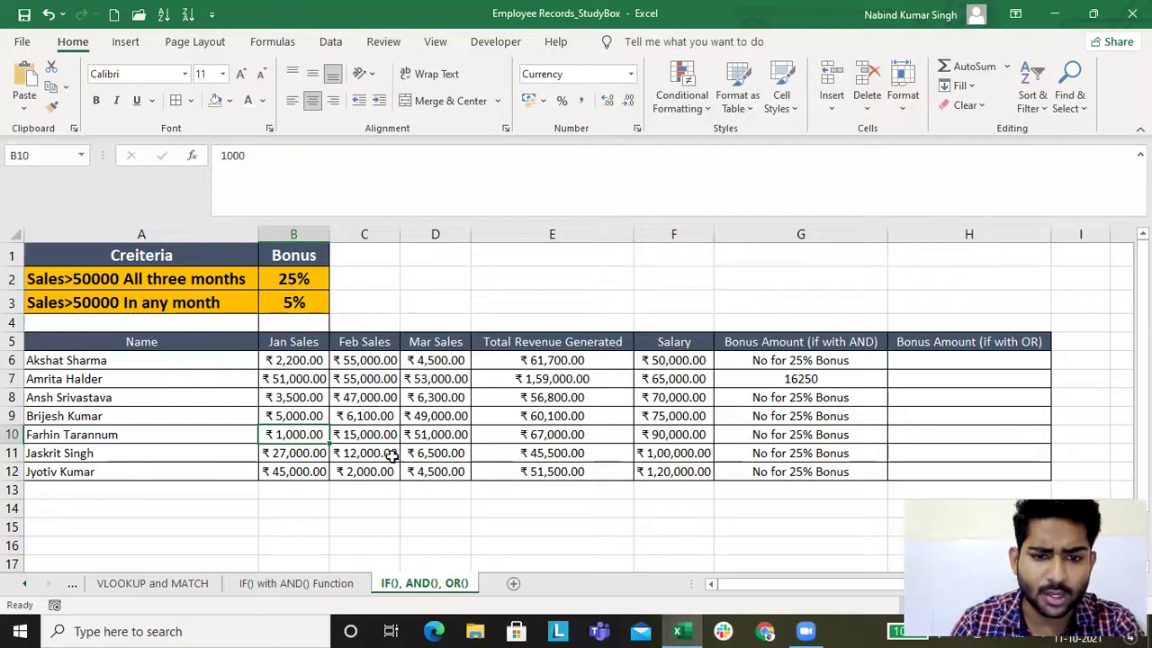
left_click(299, 415)
type("50000")
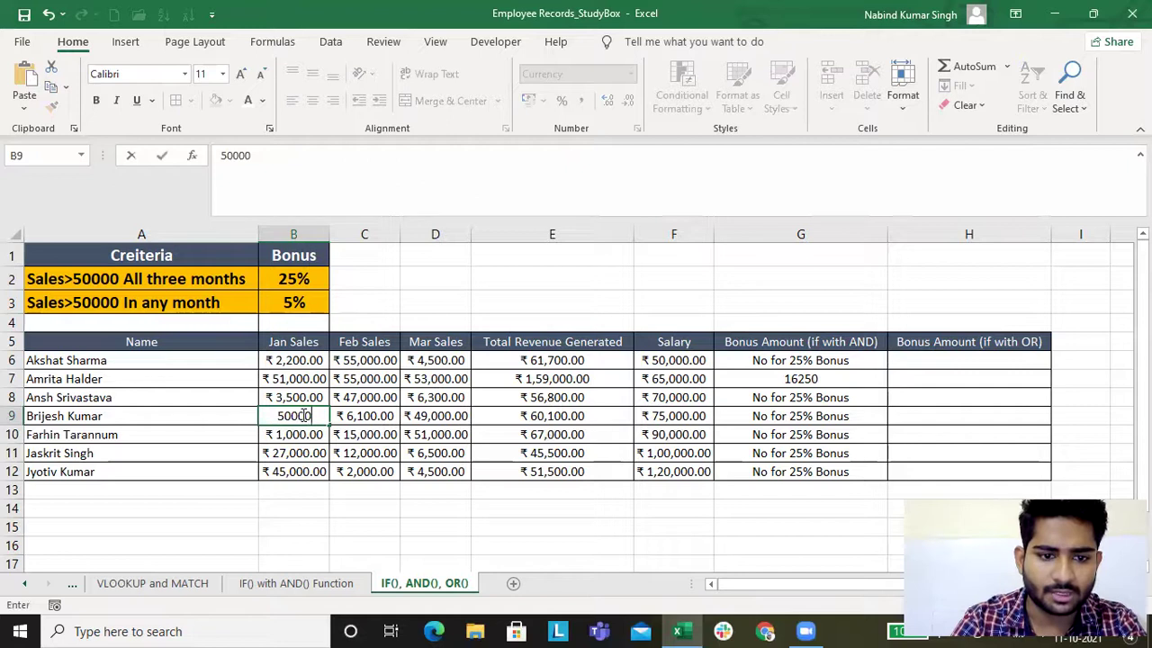
key("Tab")
type("5000")
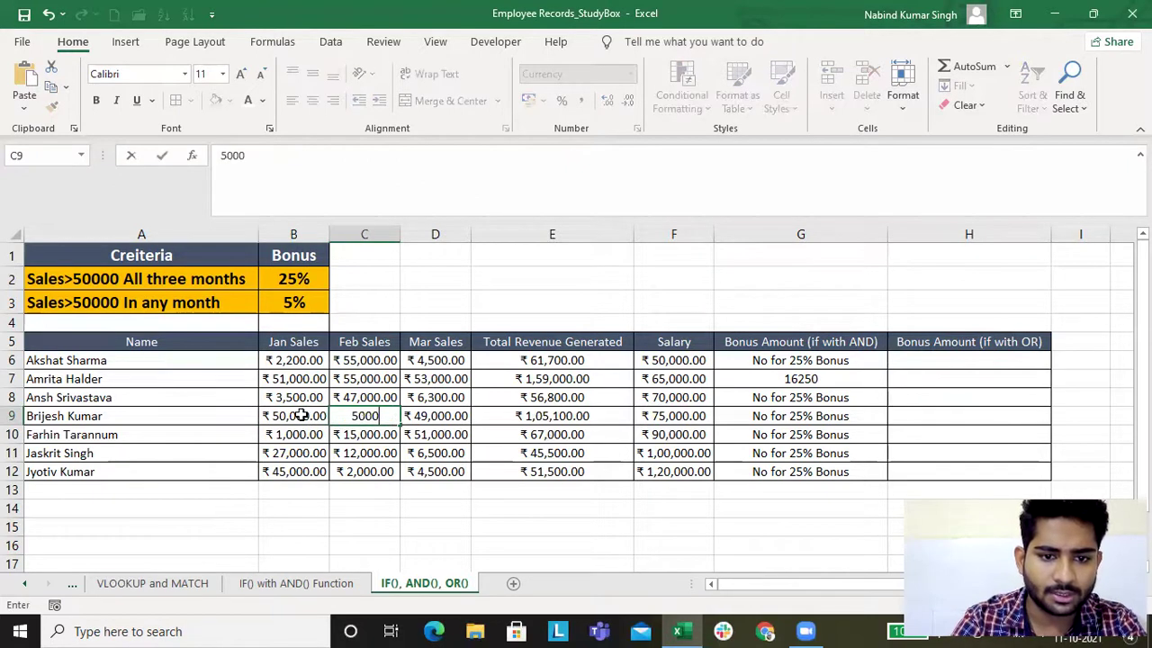
type("0")
key("Tab")
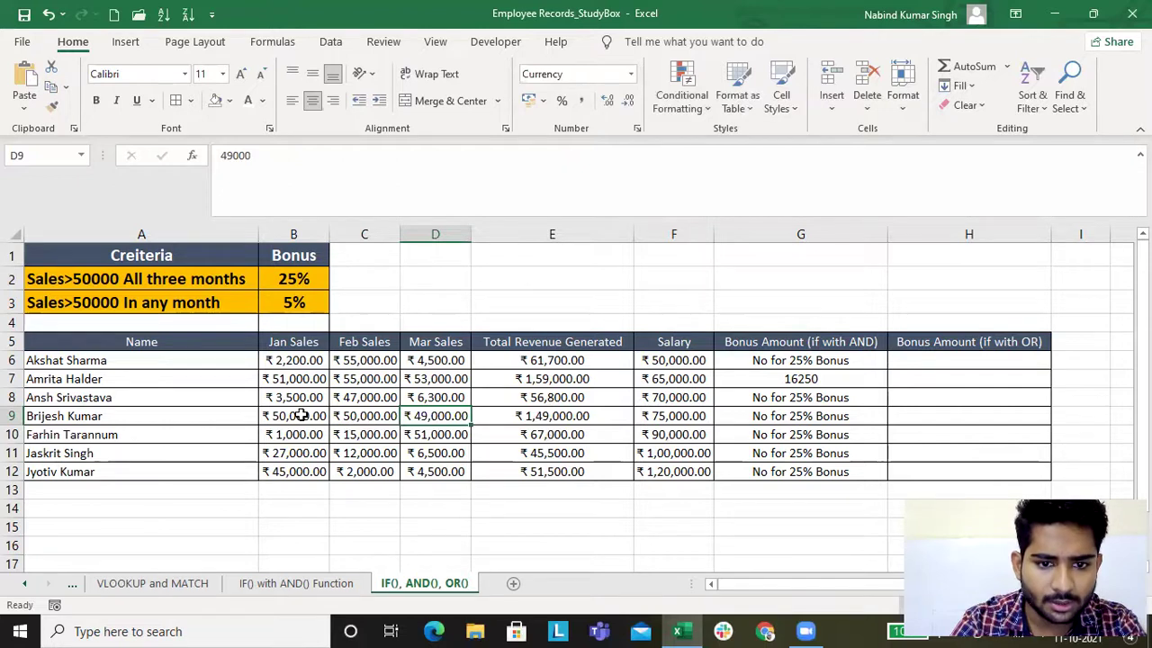
type("50,000")
key("Tab")
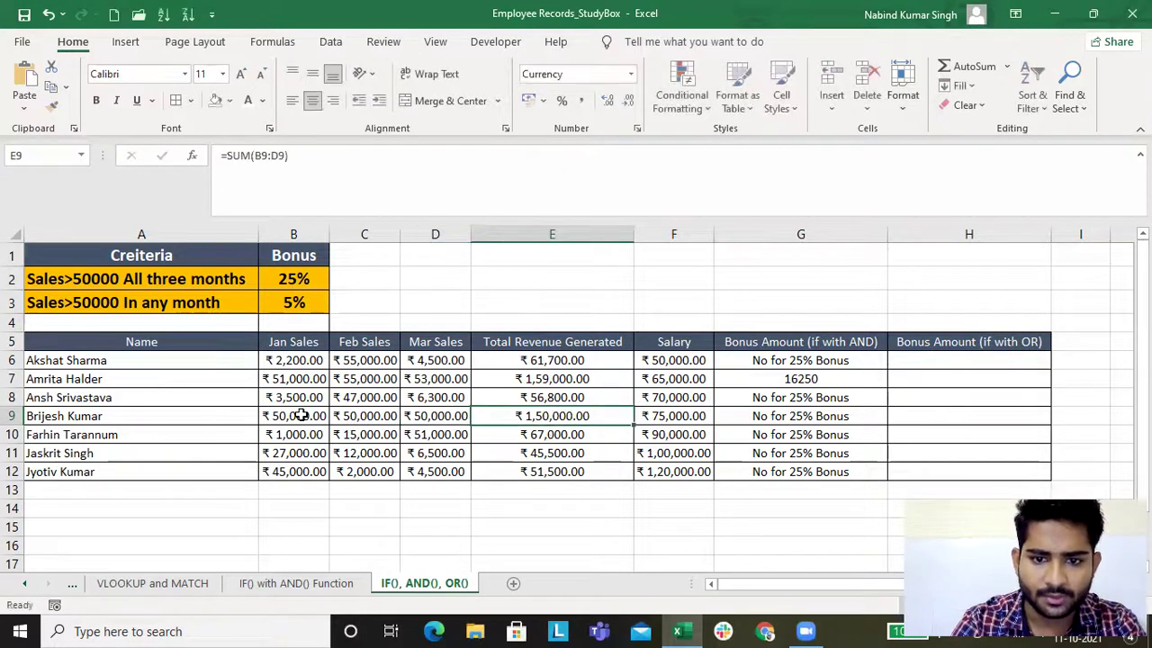
key("Left")
key("Left")
key("Left")
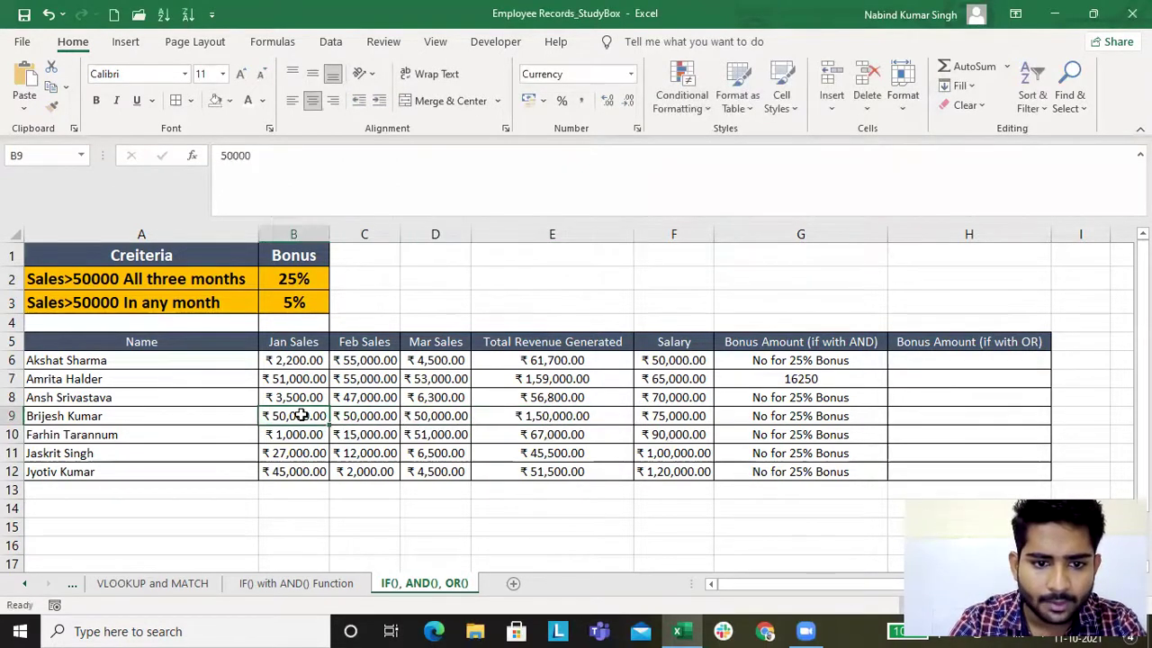
key("Right")
key("Right")
key("Right")
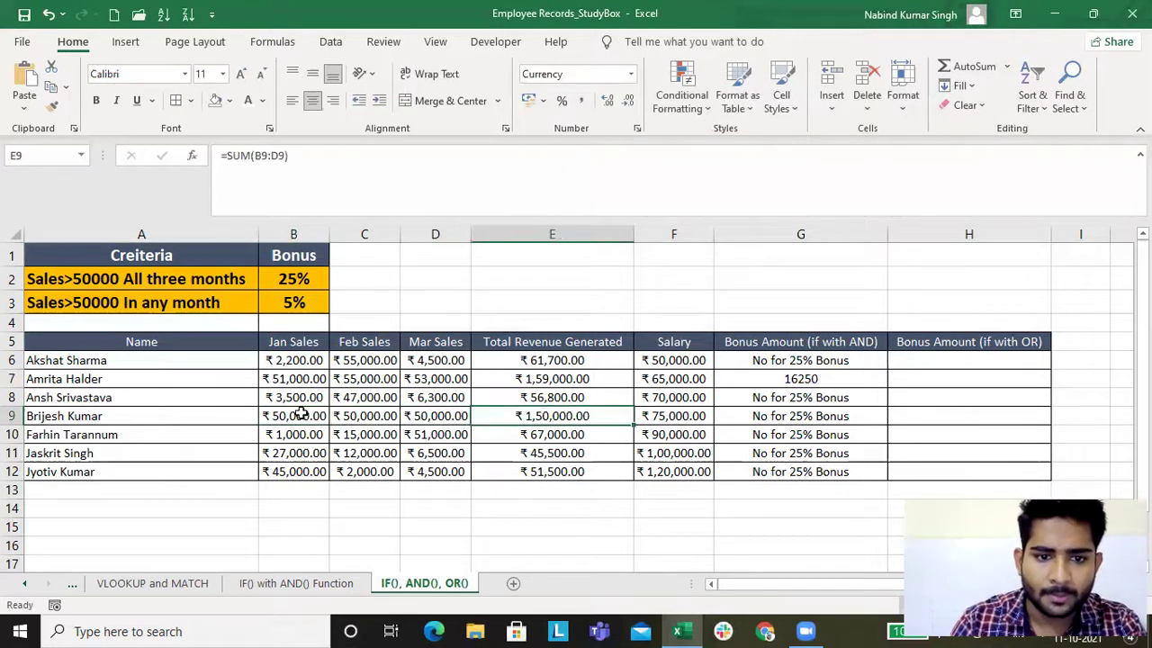
Change G9's three conditions from >50000 to >=50000 and commit
left_click(806, 415)
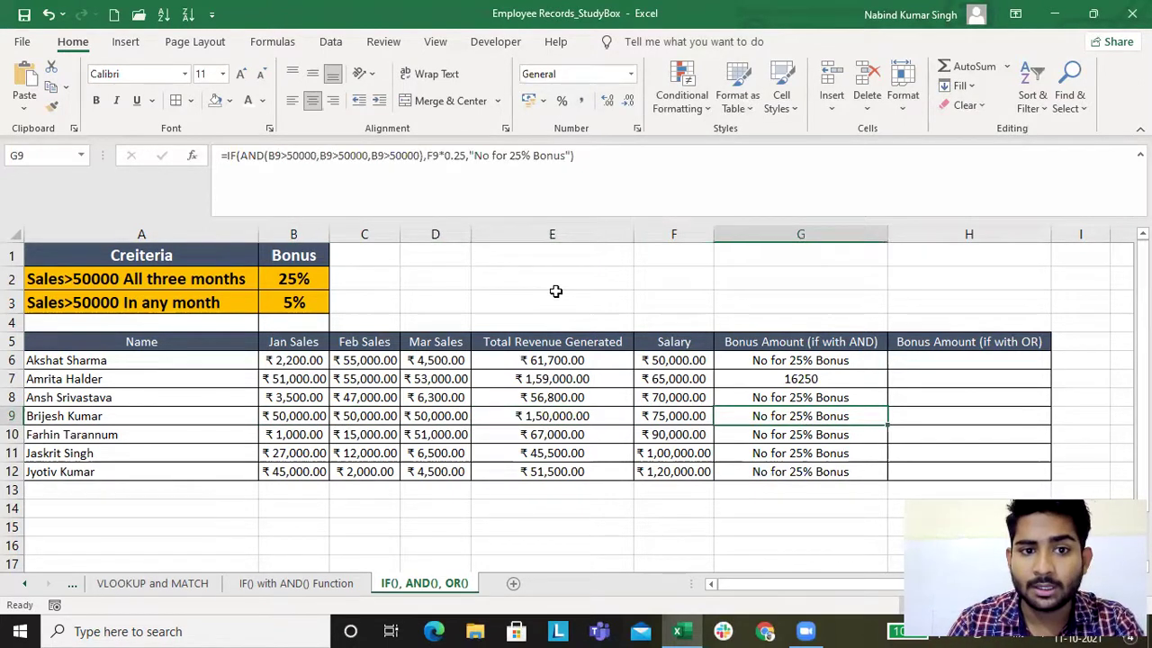
left_click(287, 156)
type("=")
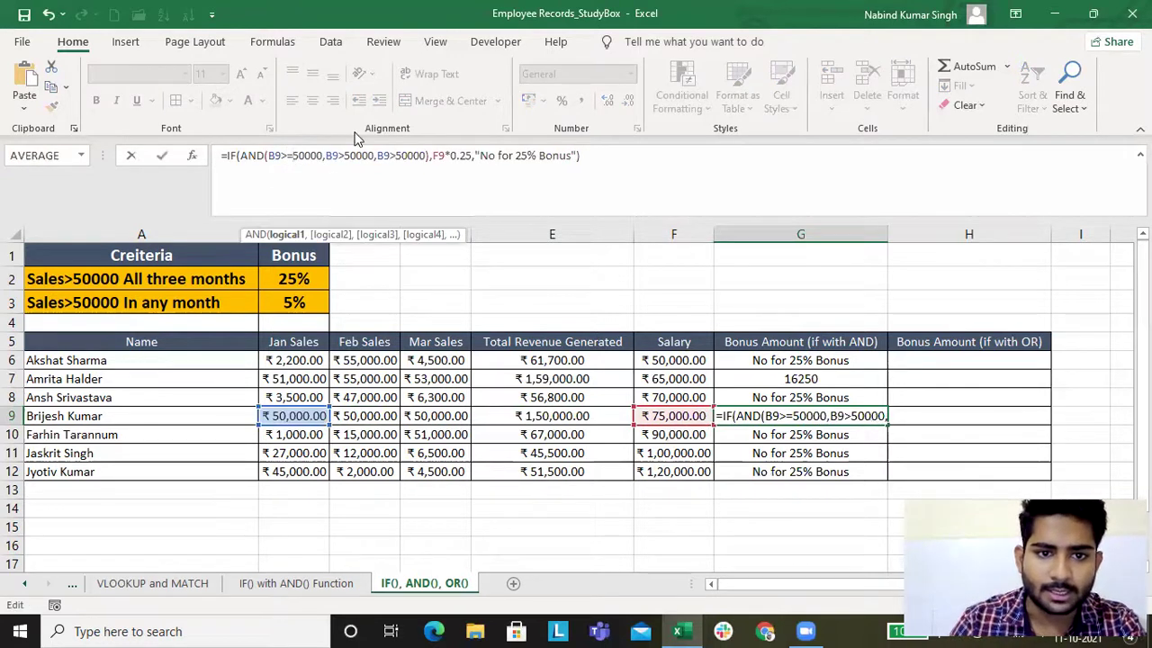
left_click(346, 156)
type("=")
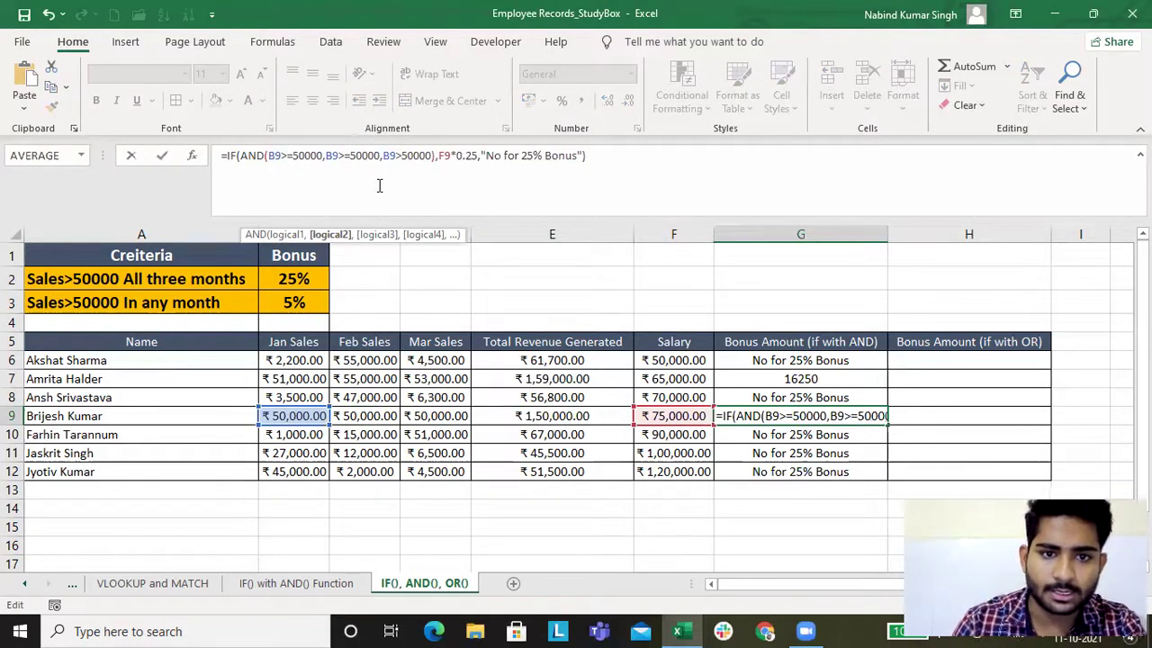
left_click(403, 156)
type("=")
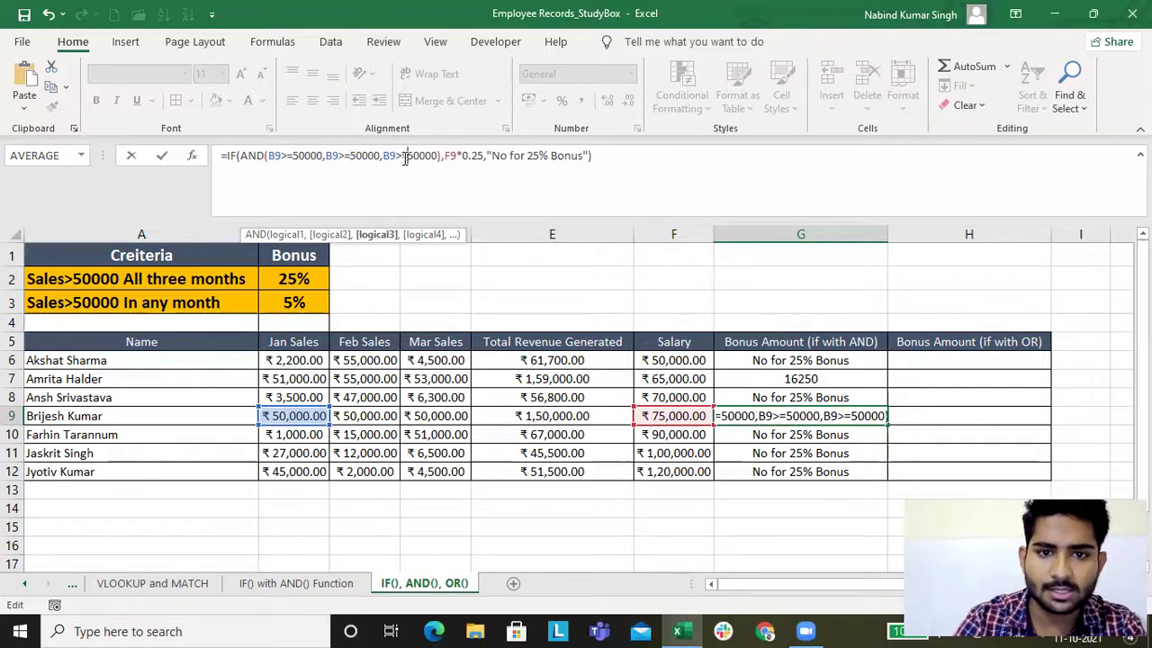
key("Return")
Copy G9's corrected formula and paste it over G6:G12
key("Up")
key("Up")
key("Up")
key("Down")
key("Down")
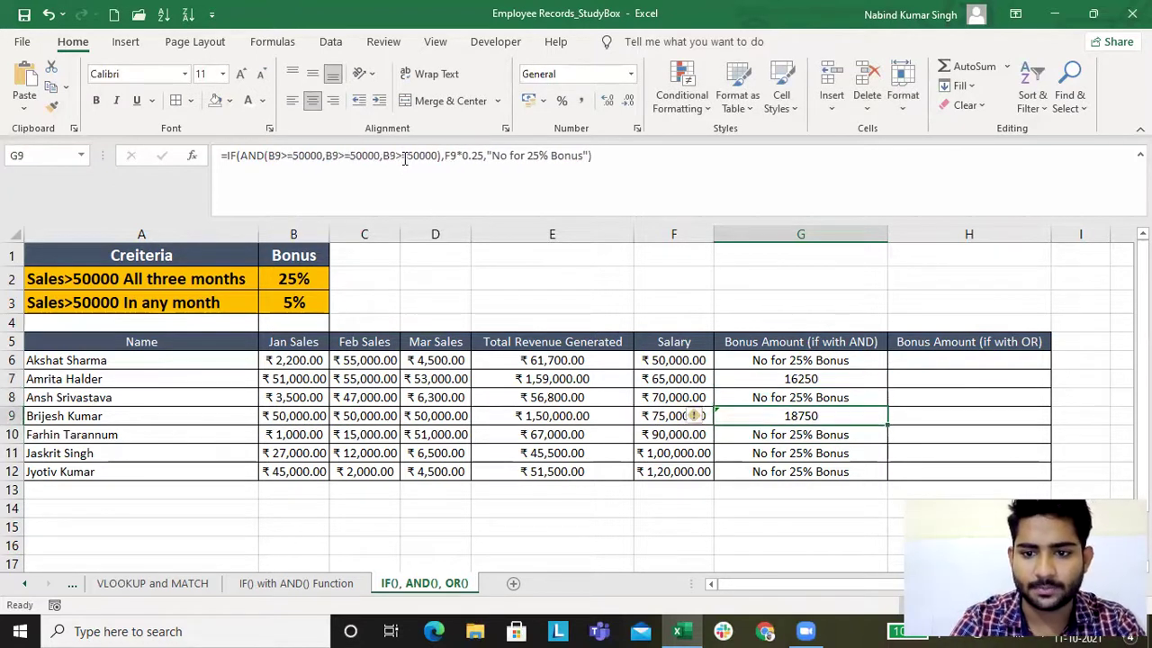
key("ctrl+c")
key("Up")
key("Up")
key("Up")
key("ctrl+shift+Down")
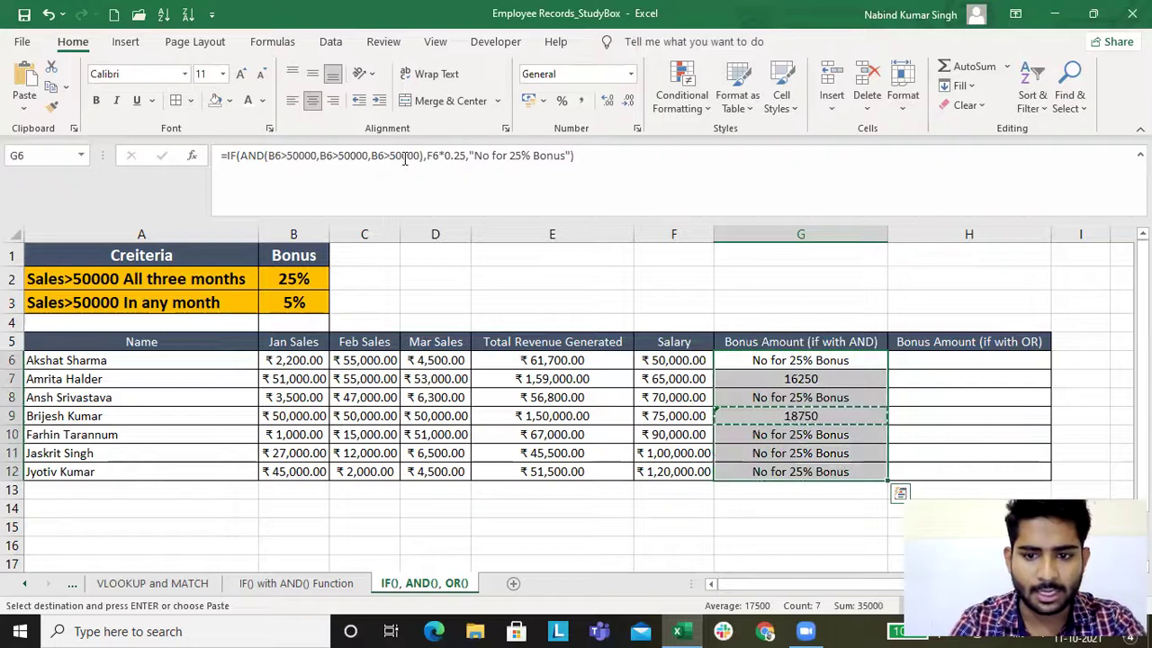
key("ctrl+v")
key("Down")
key("Up")
key("Down")
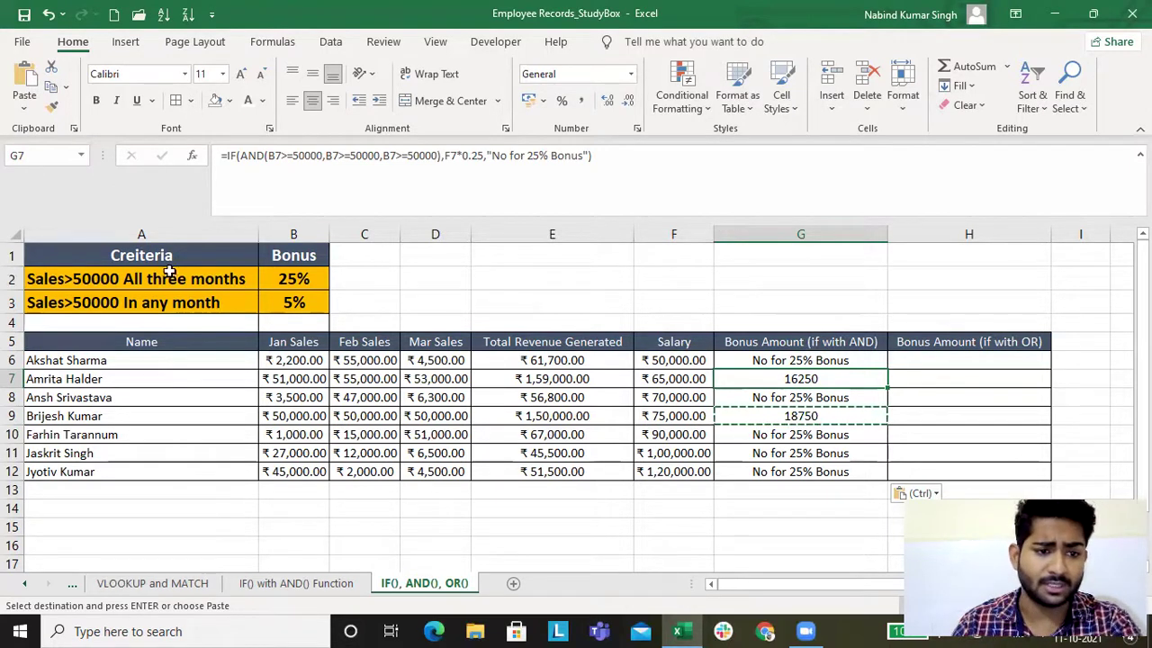
Change the A2 criteria label to Sales>=50000 and begin editing the A3 label
double_click(73, 280)
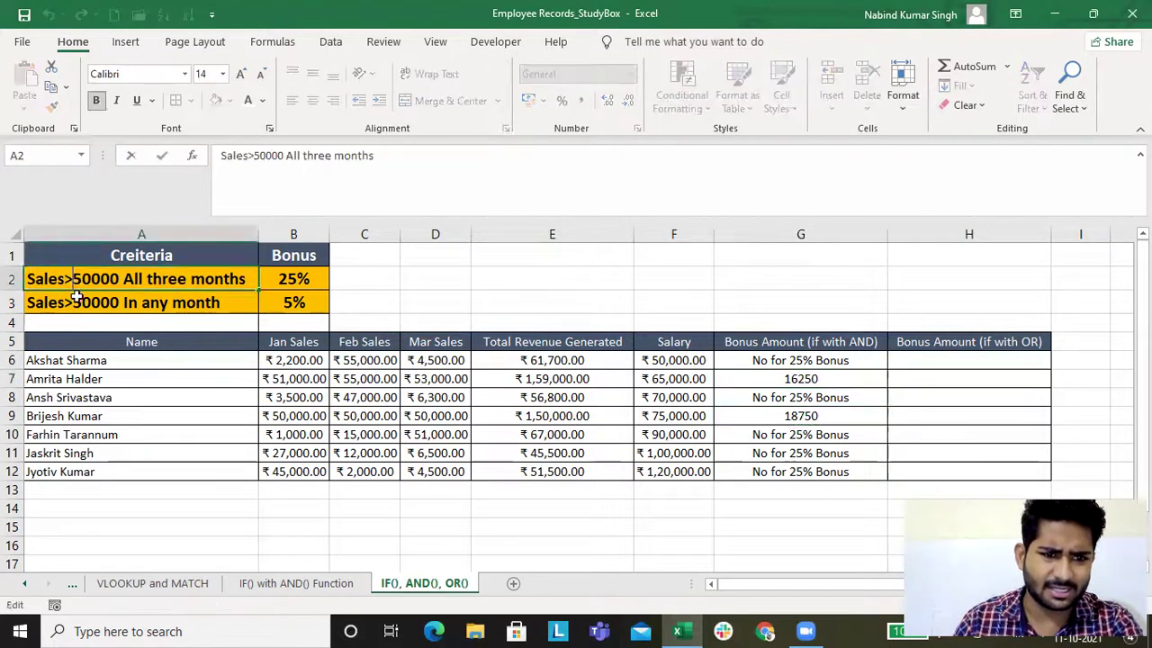
type("=")
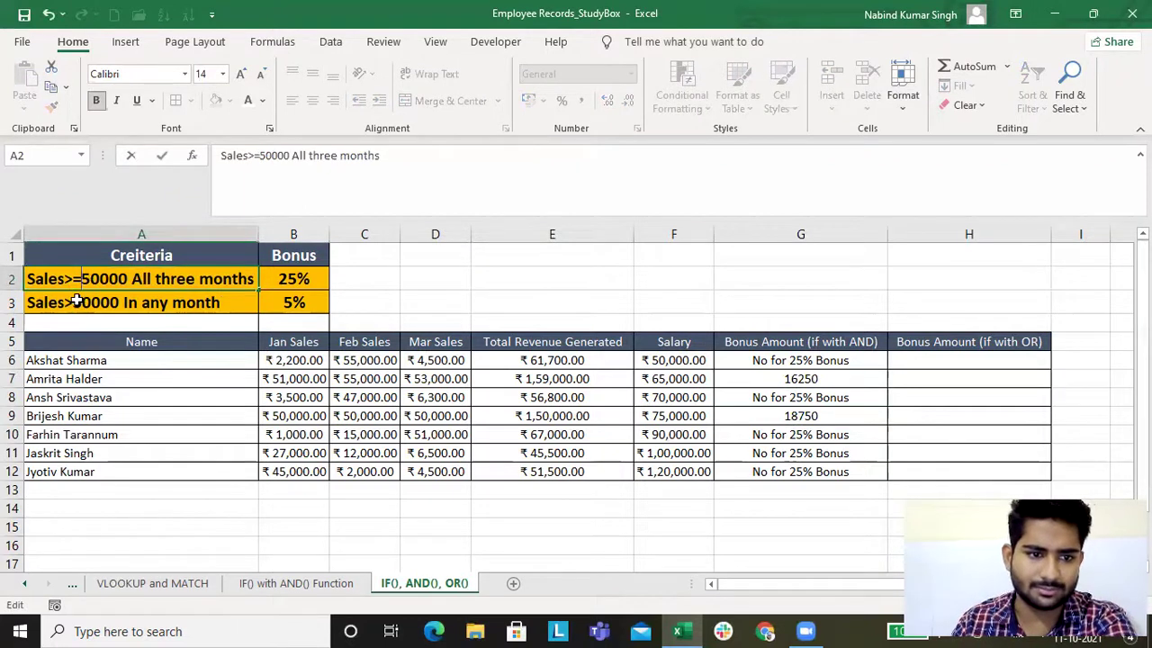
key("Return")
double_click(77, 303)
Finish the A3 label as Sales>=50000, then start an =IF( formula in H6
type("=")
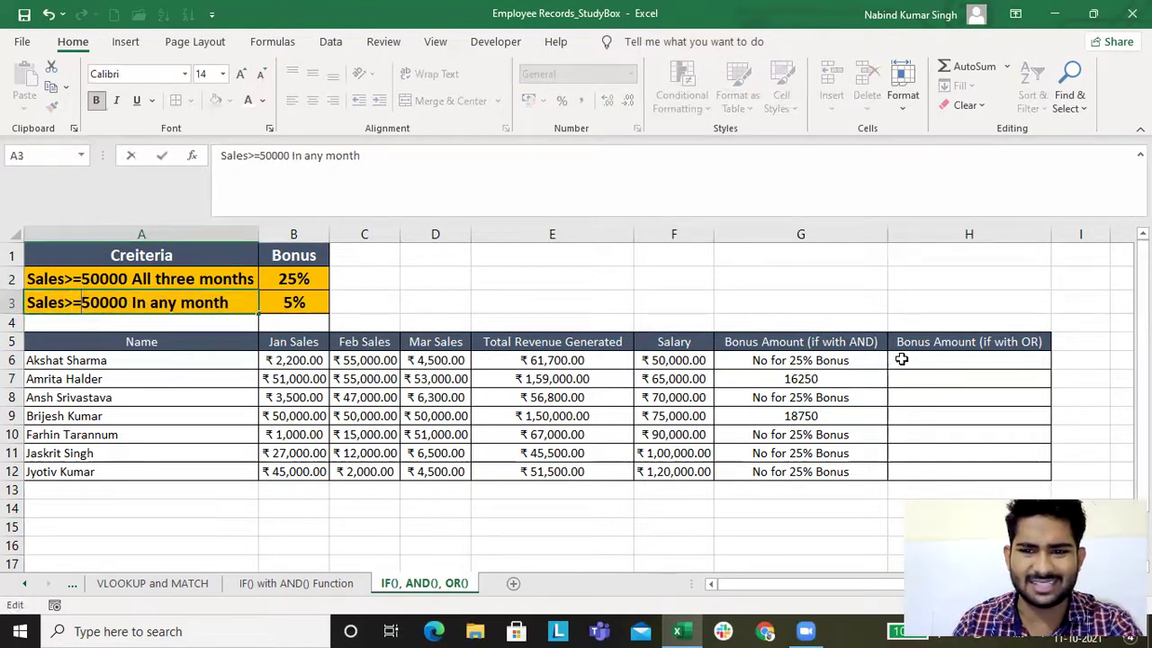
left_click(901, 359)
type("=")
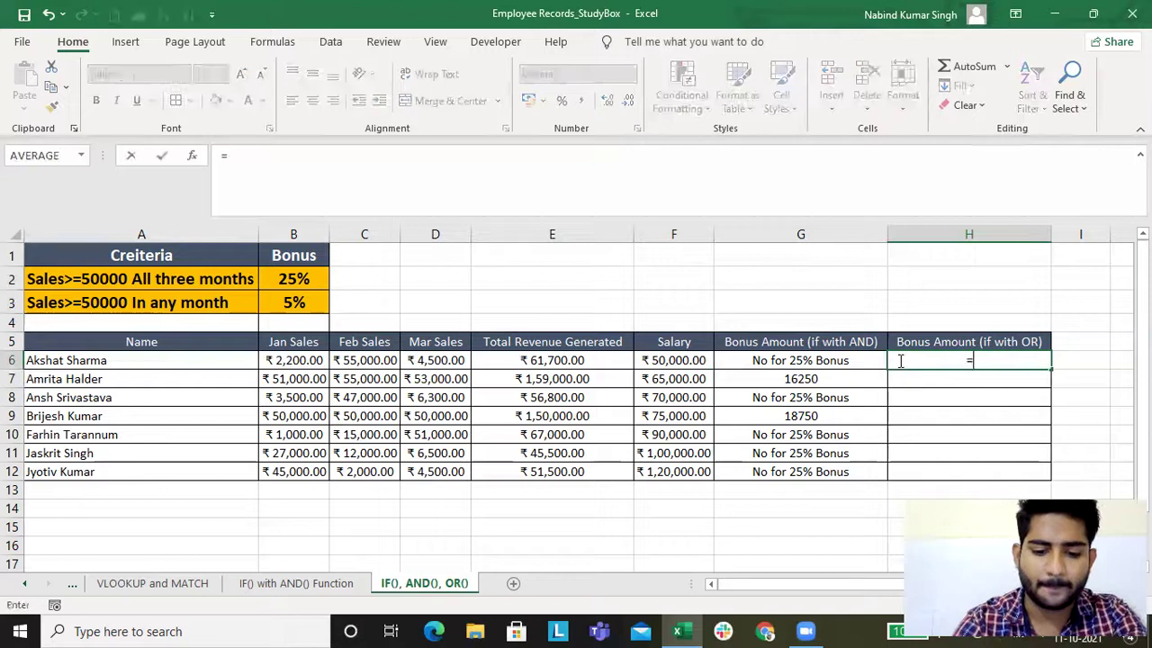
type("IF(O")
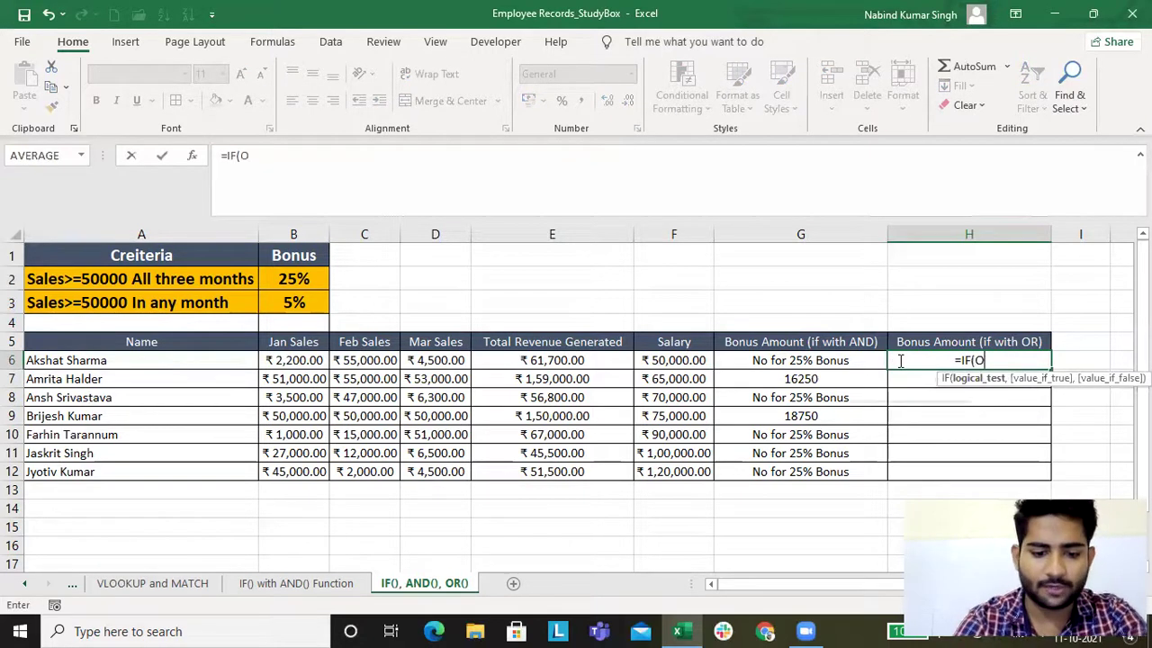
type("R(")
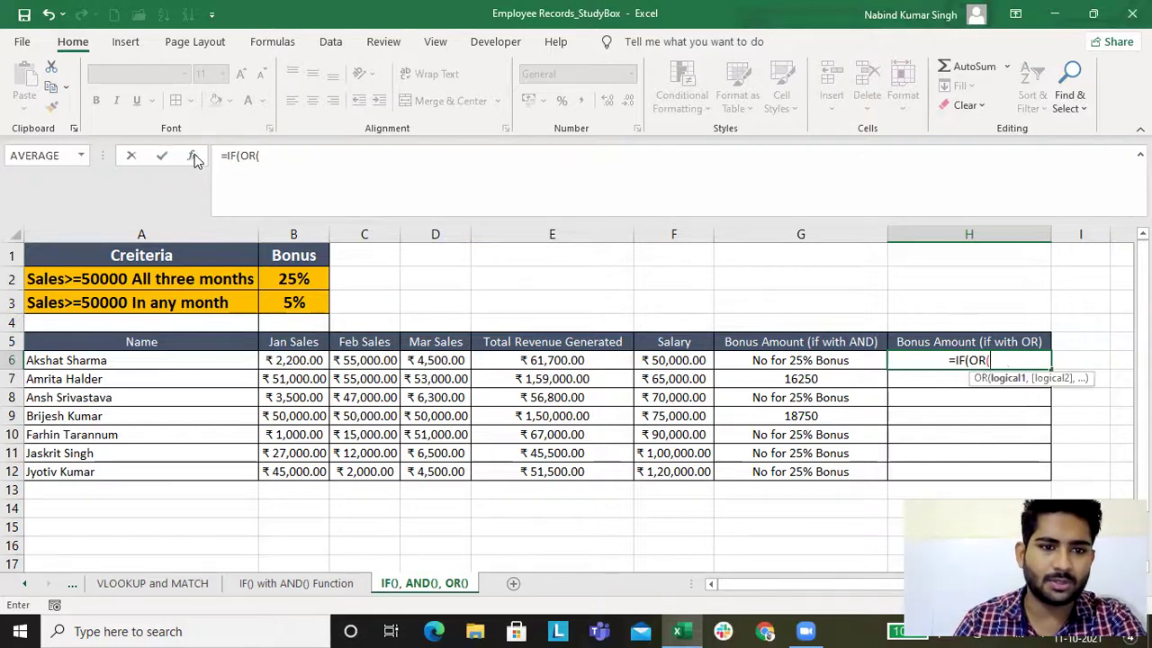
key("Escape")
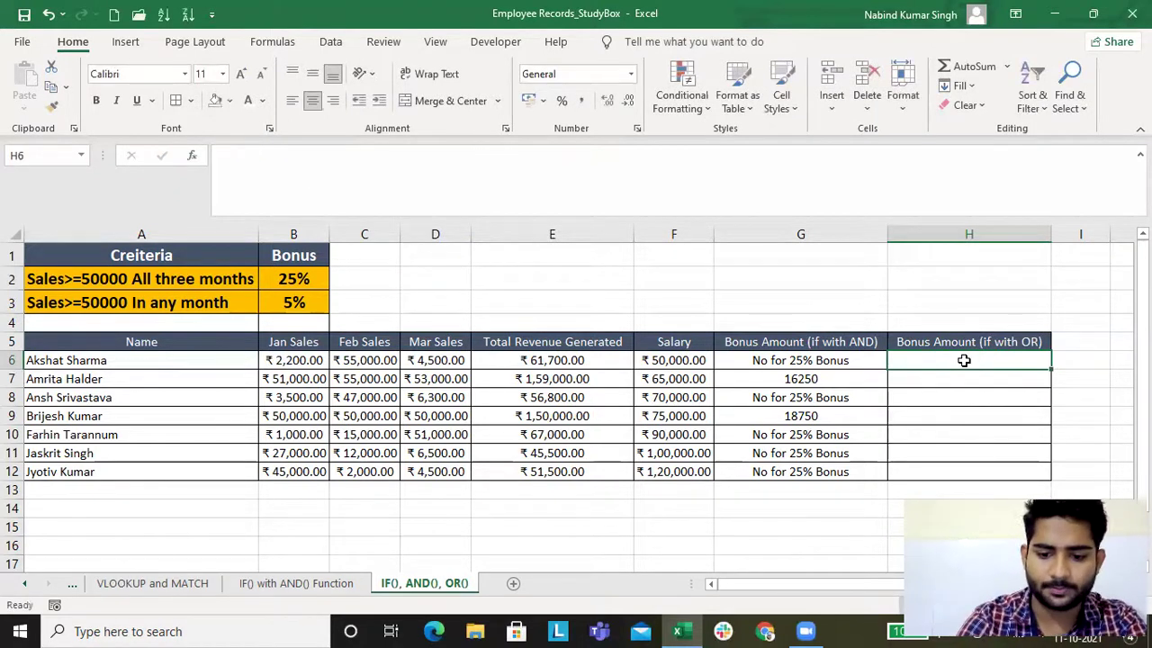
type("=if")
key("Tab")
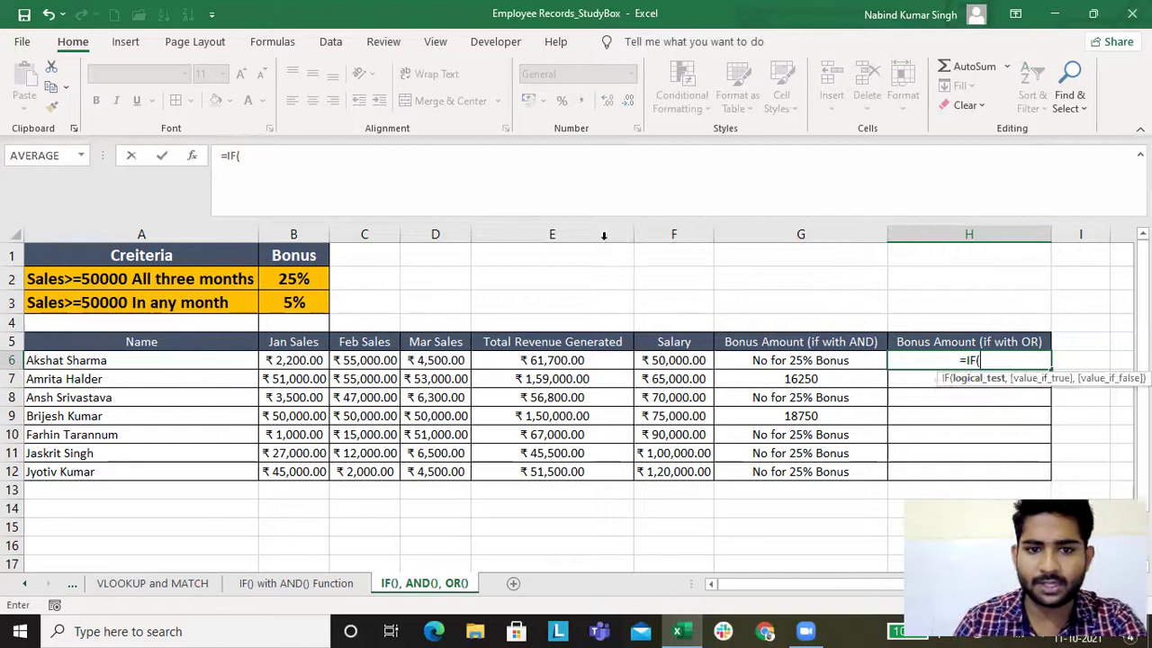
Nest an OR function inside H6's IF formula
left_click(191, 160)
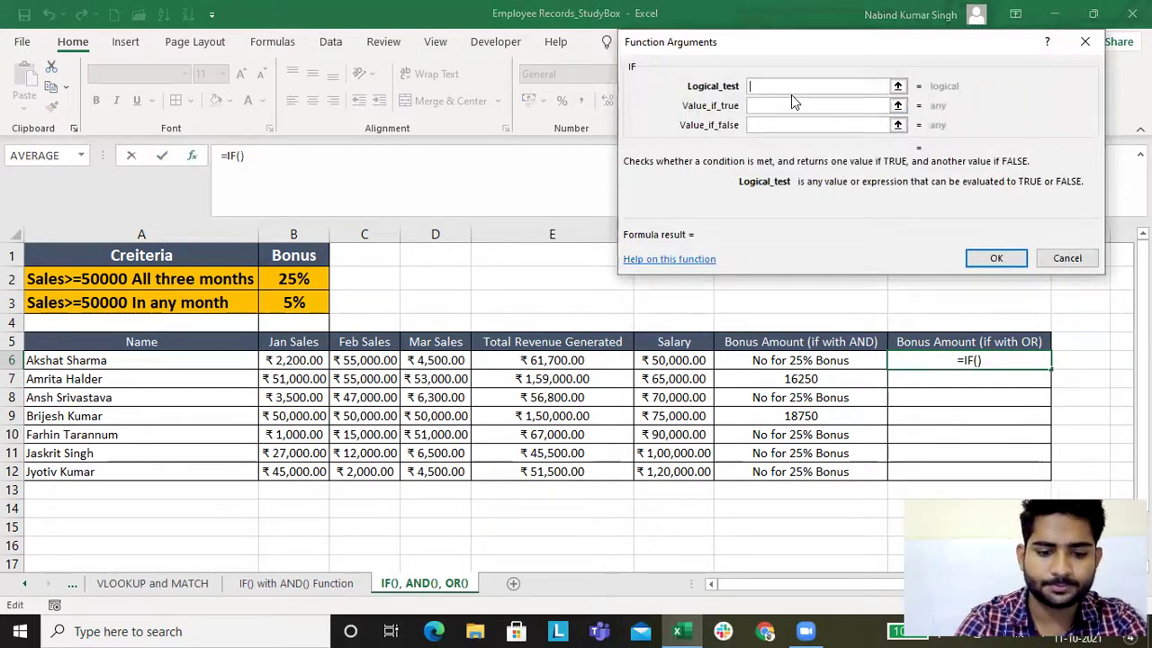
type("OR")
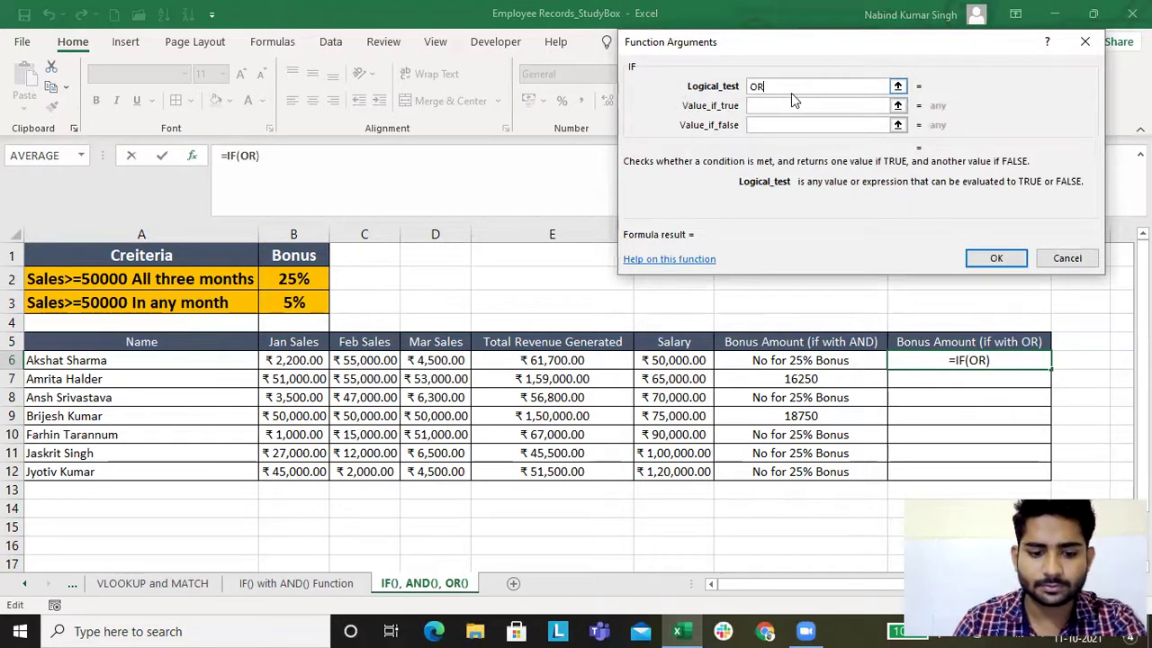
type("(")
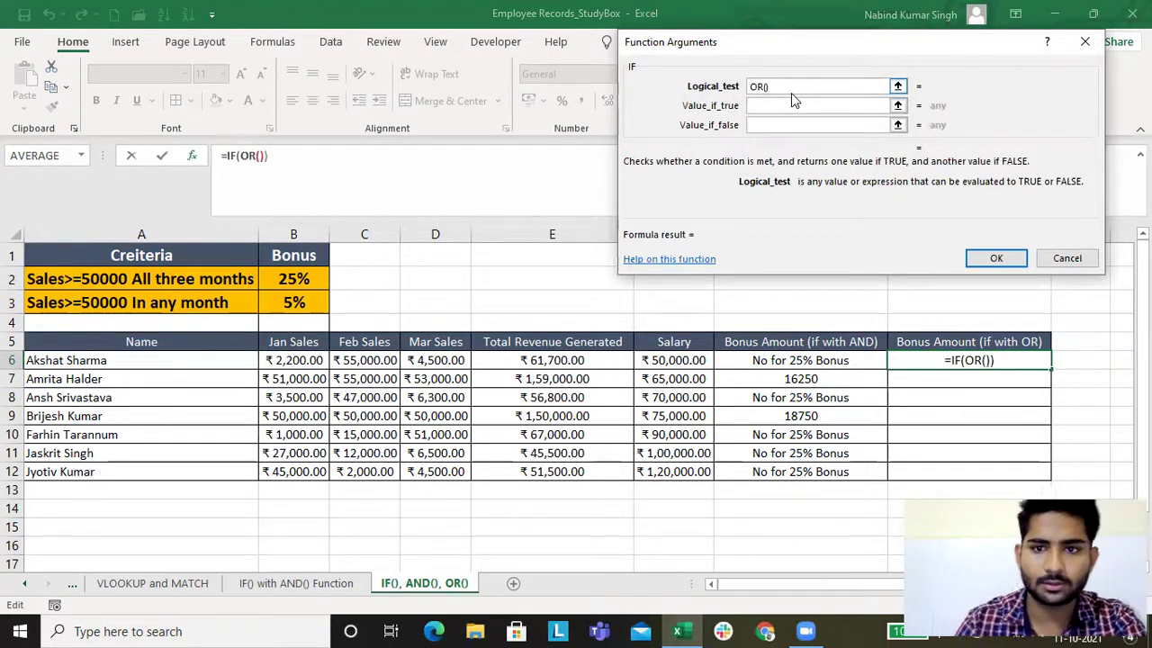
key("BackSpace")
key("BackSpace")
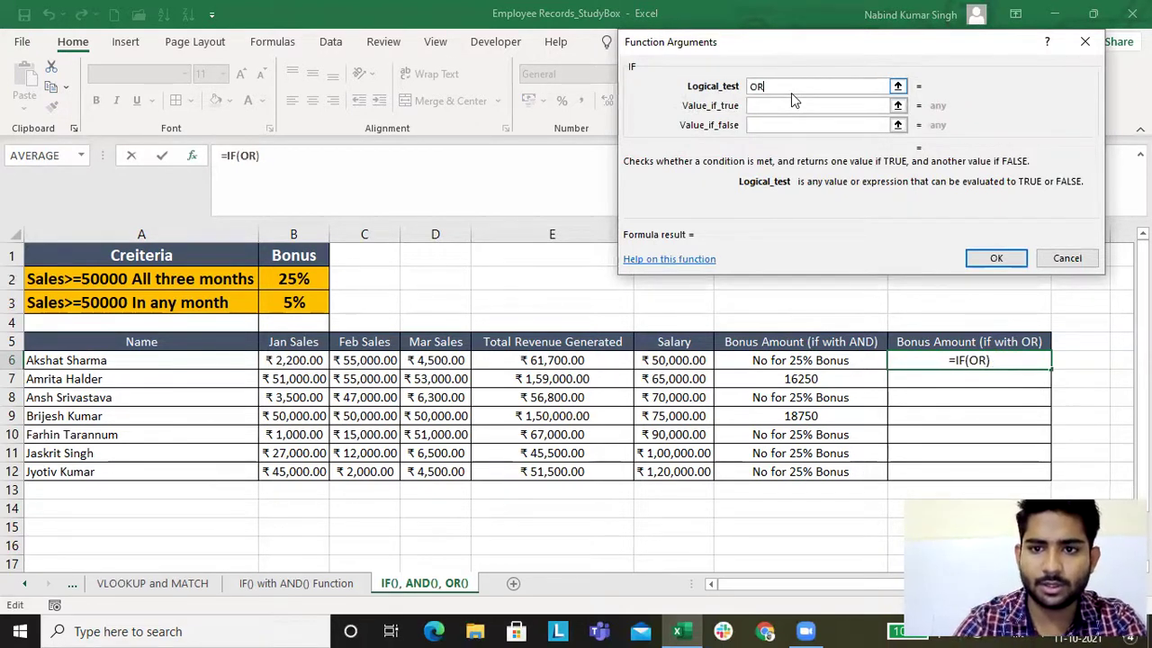
type("(")
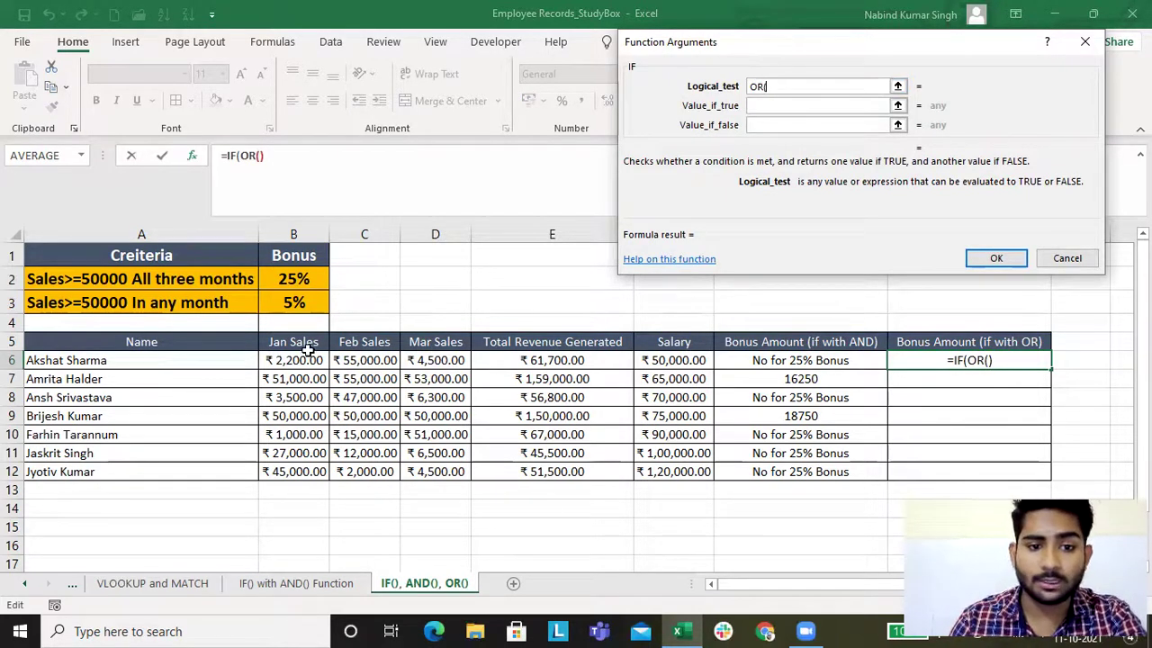
left_click(242, 157)
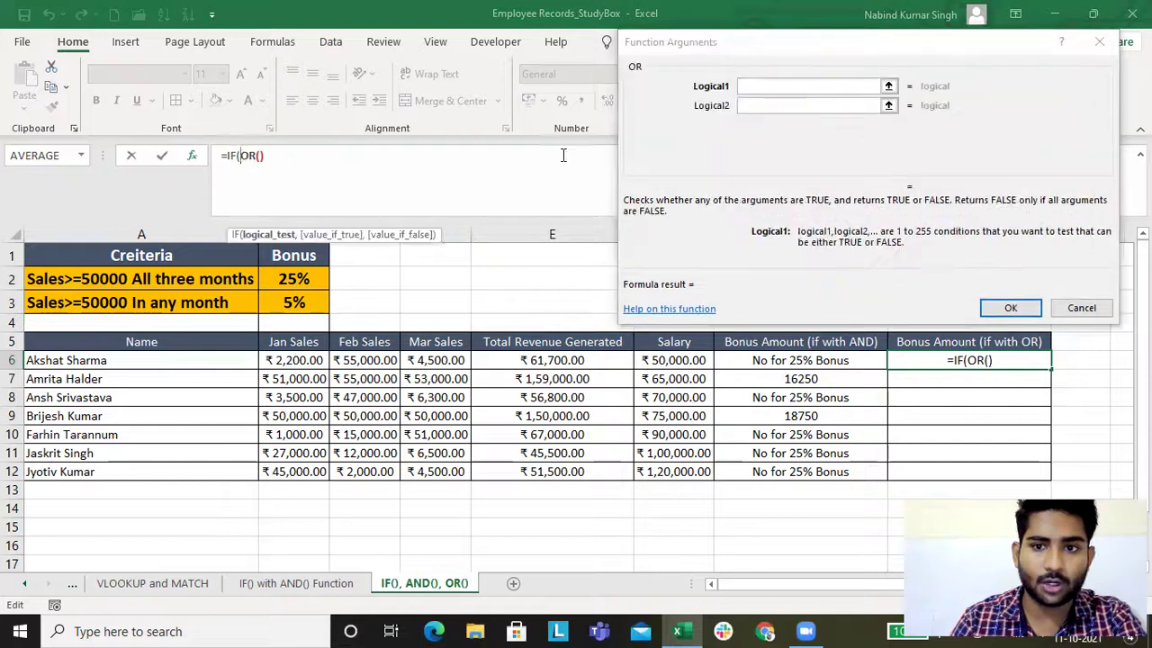
Give the OR the conditions B6>=50000, C6>=50000 and D6>50000
left_click(762, 86)
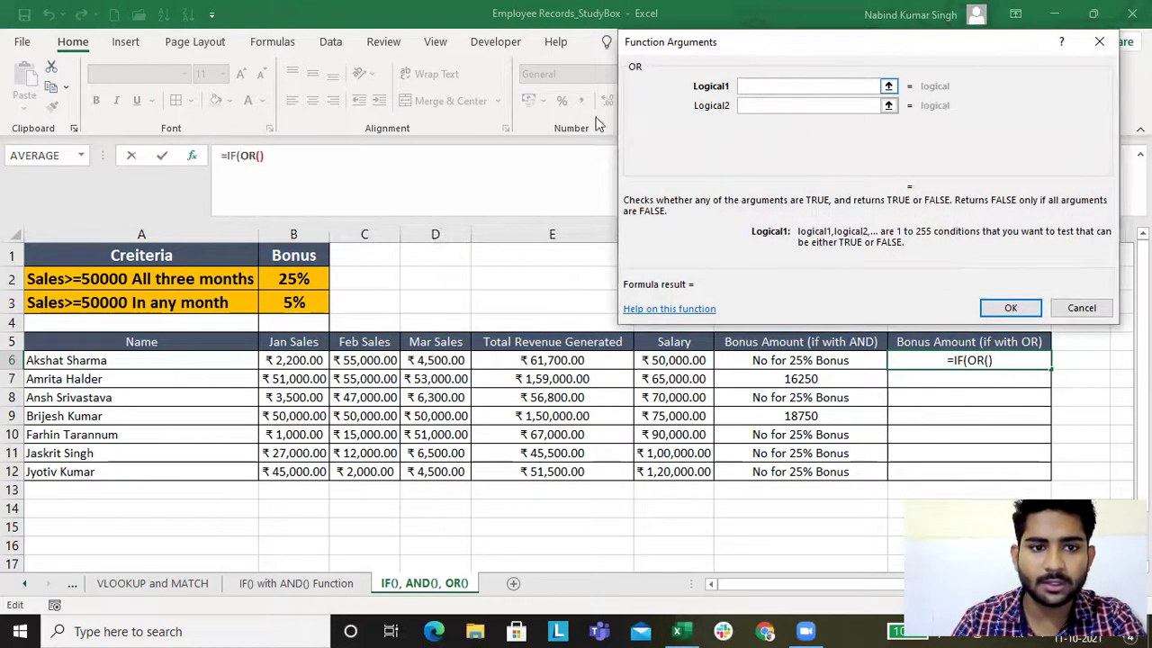
left_click(301, 358)
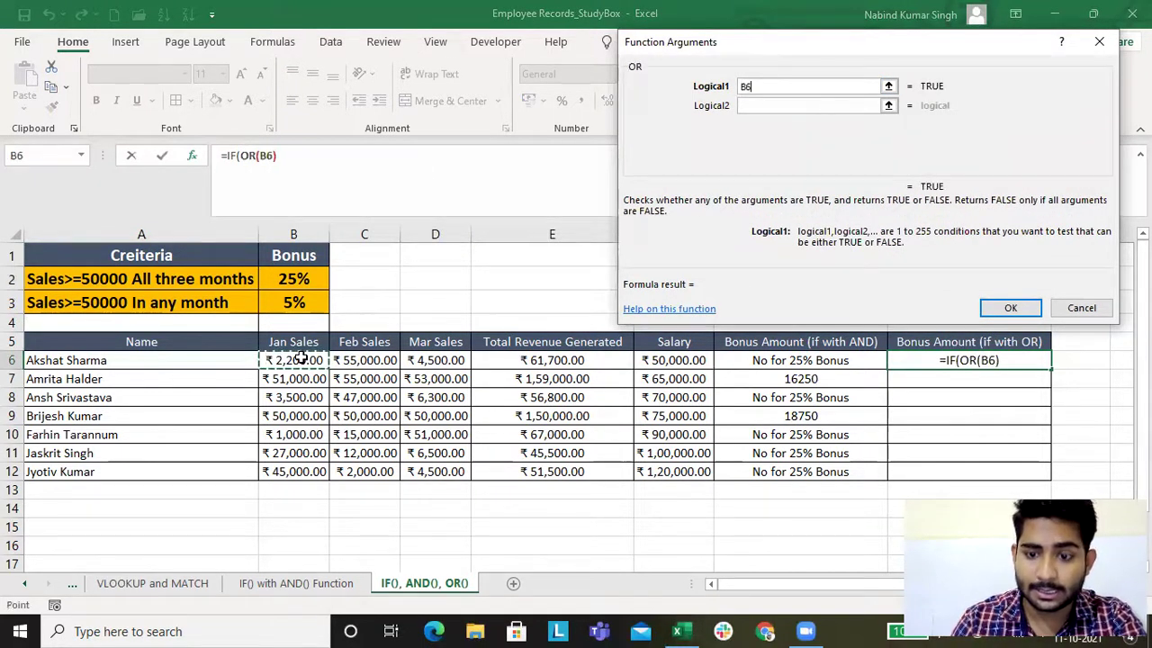
type(">")
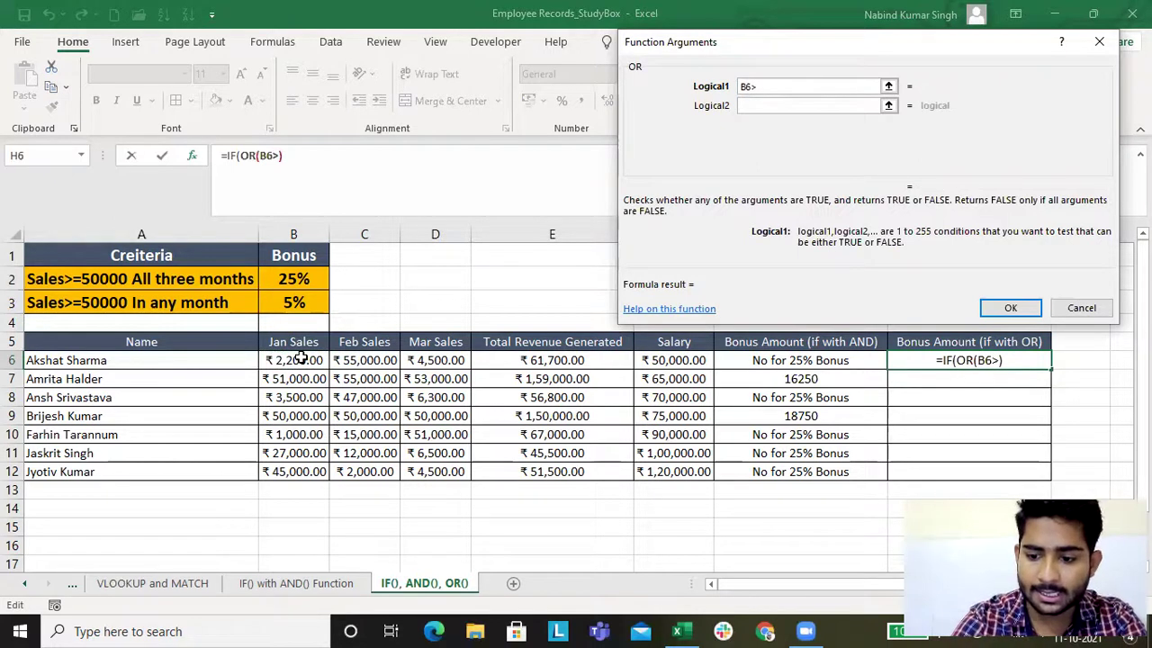
type("=50")
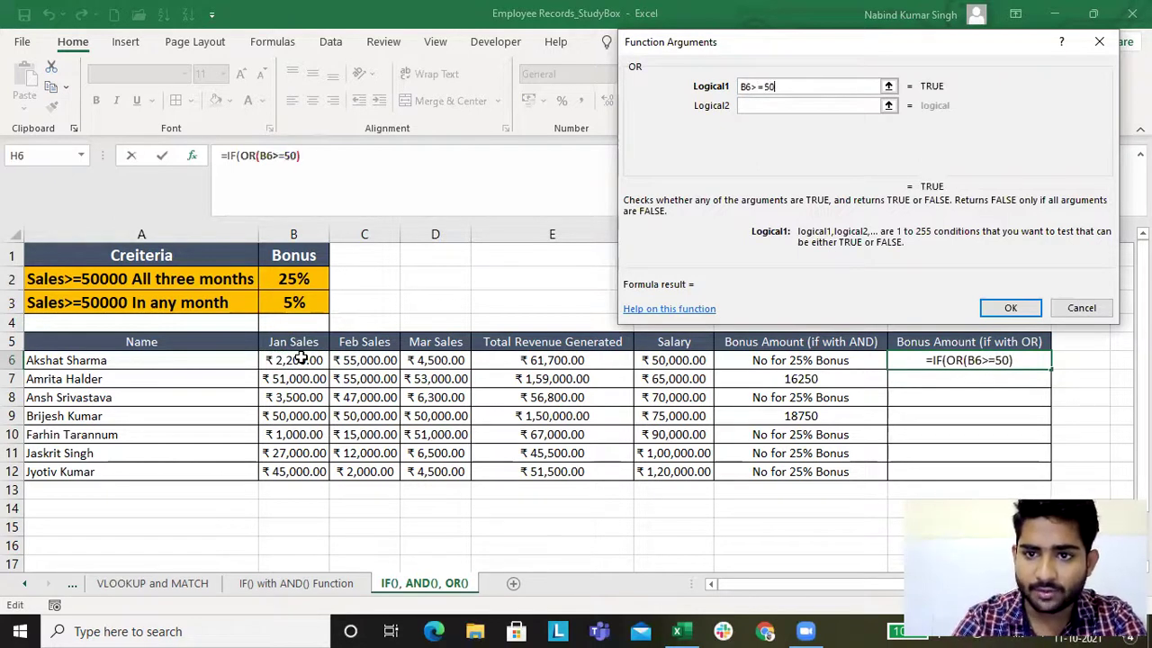
type("000")
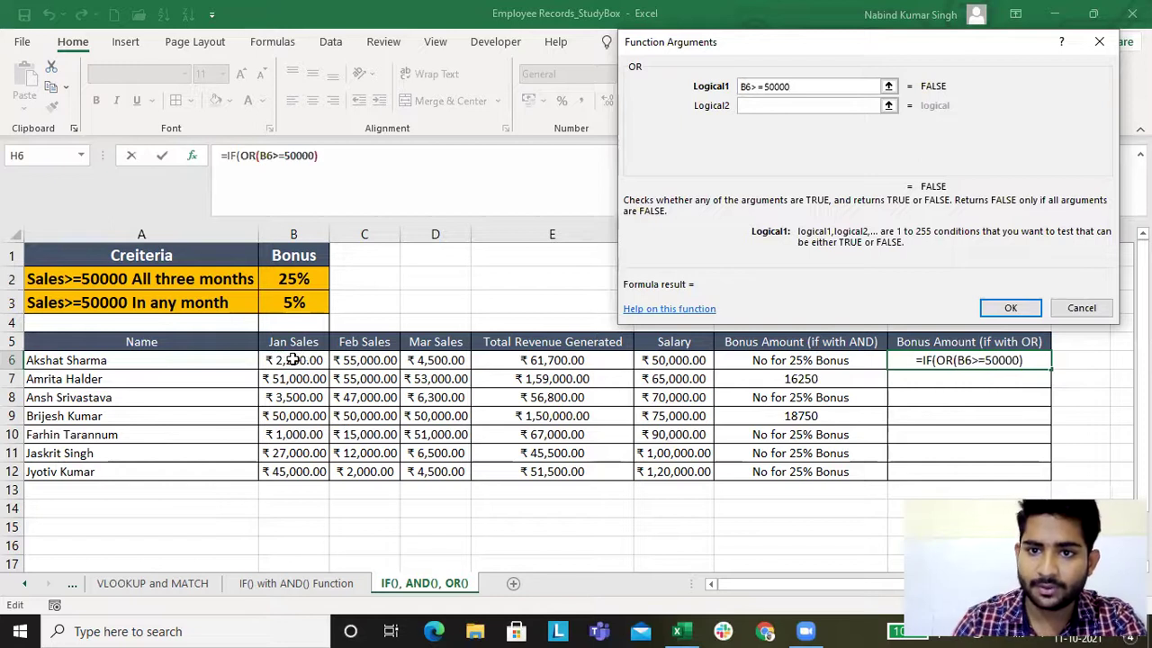
left_click(756, 106)
type("C")
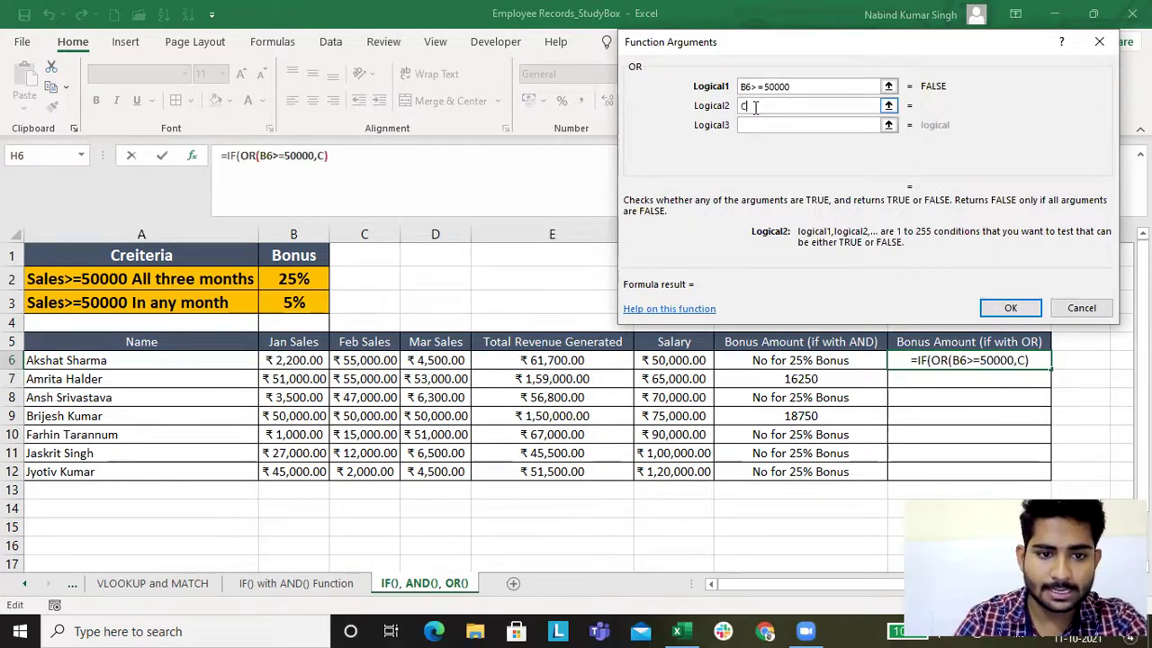
type("6")
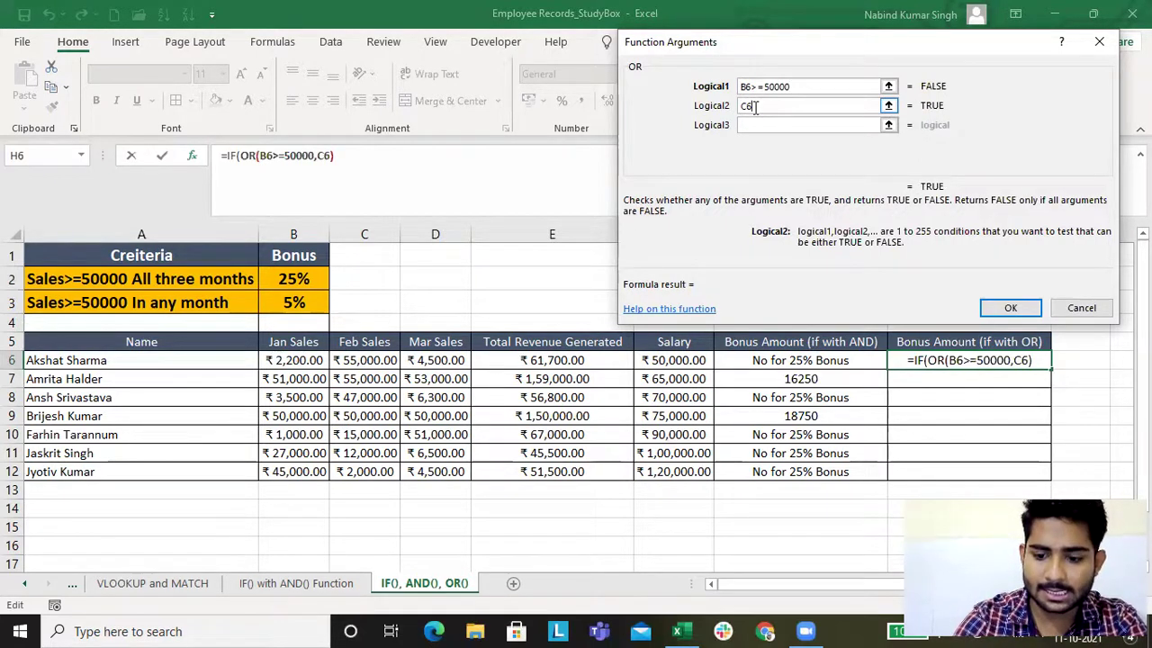
type(">=5")
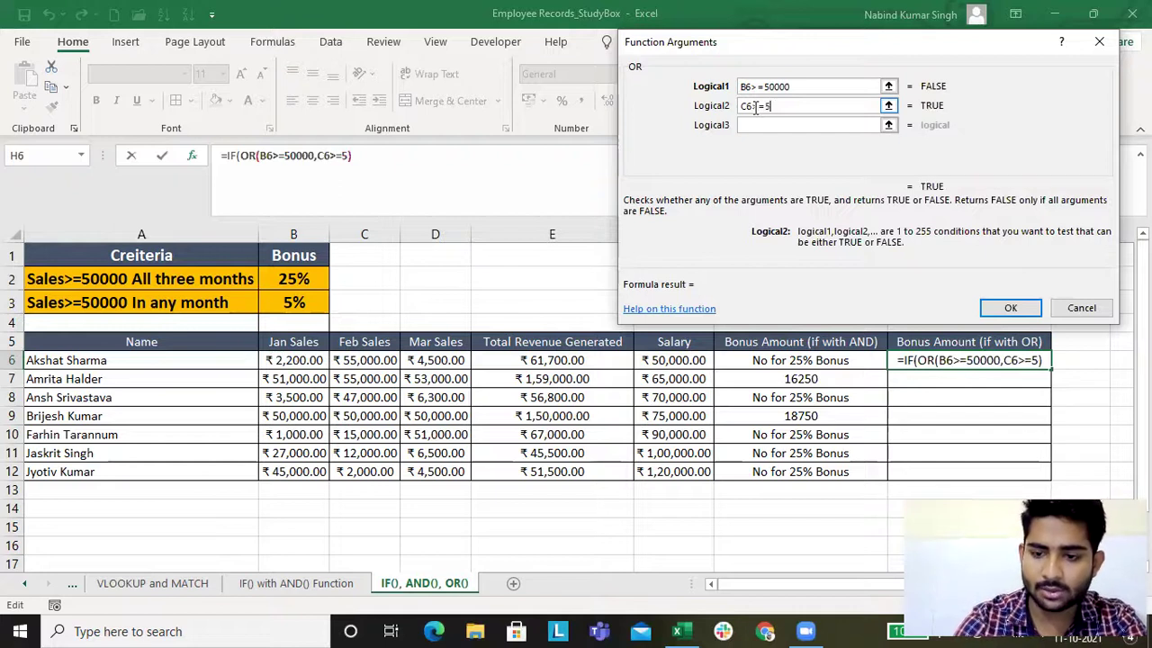
type("0000")
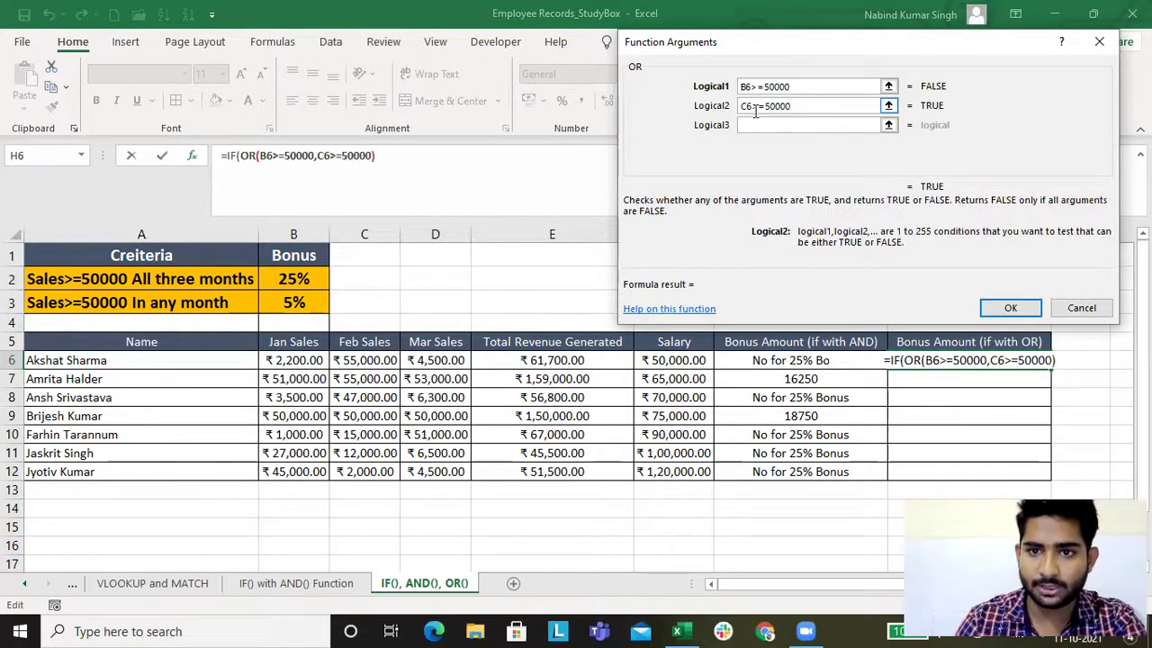
left_click(756, 125)
type("D6")
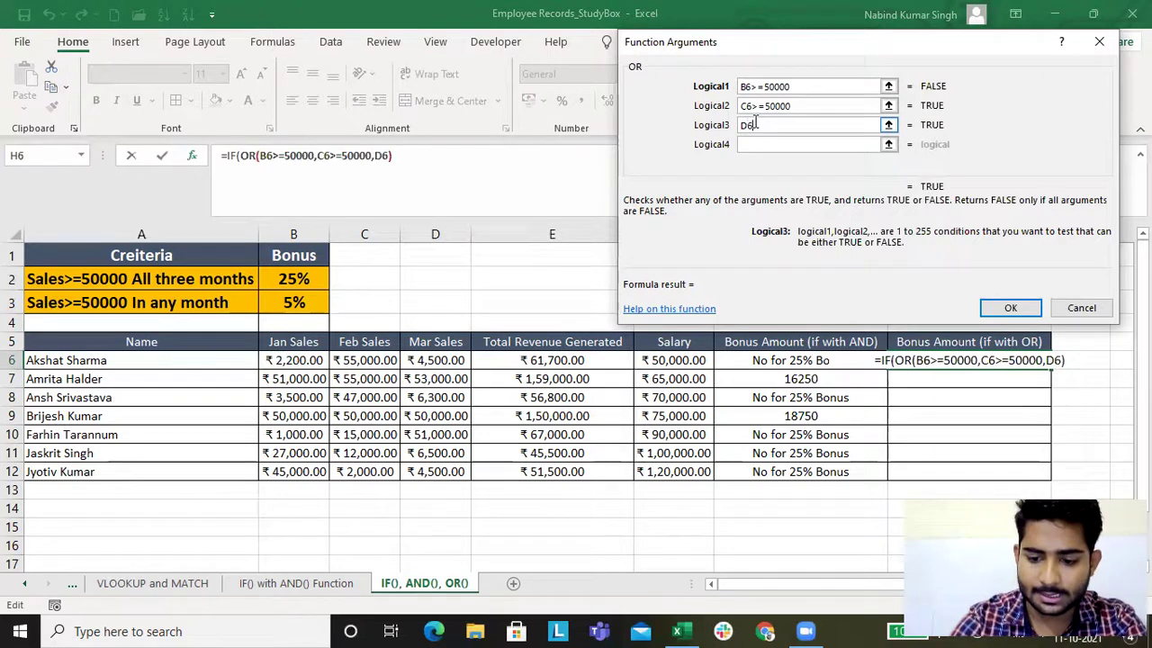
type(">")
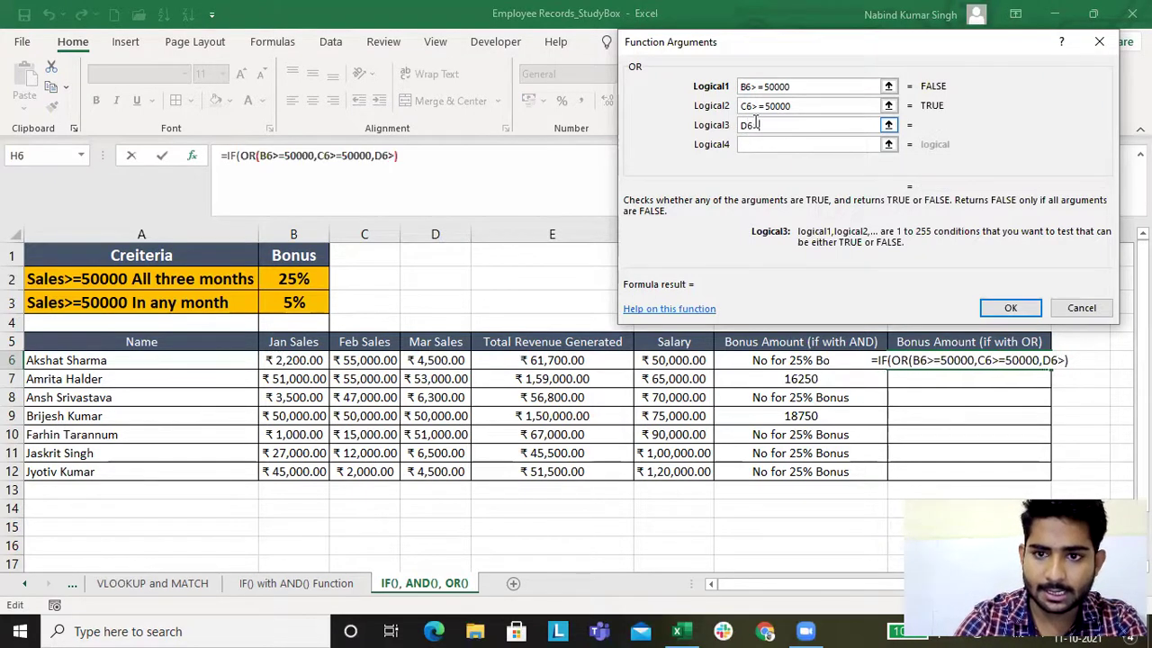
type("5000")
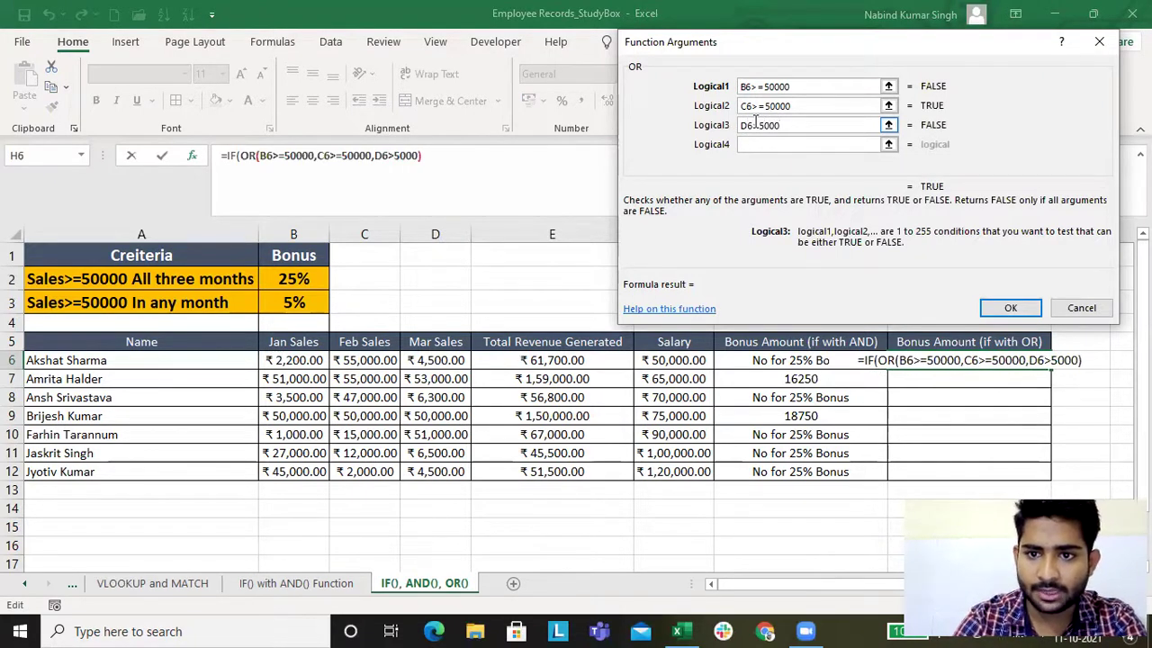
type("0")
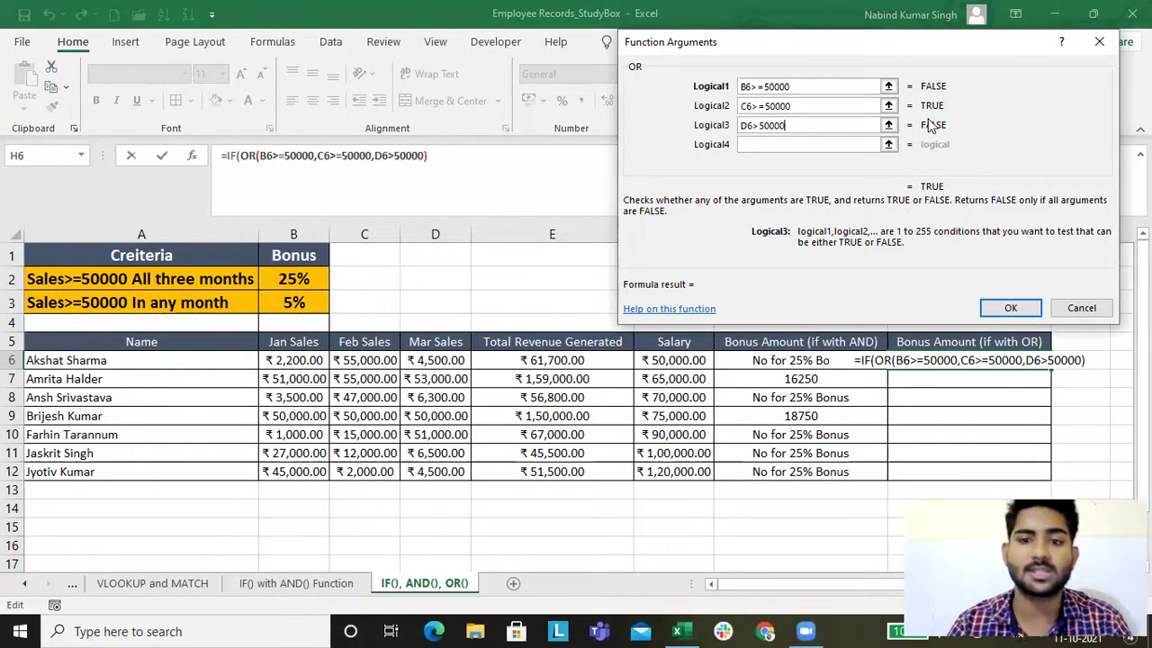
left_click(230, 156)
Make H6's IF return F6*0.05 when true, otherwise "No for 5% Bonus"
left_click(781, 106)
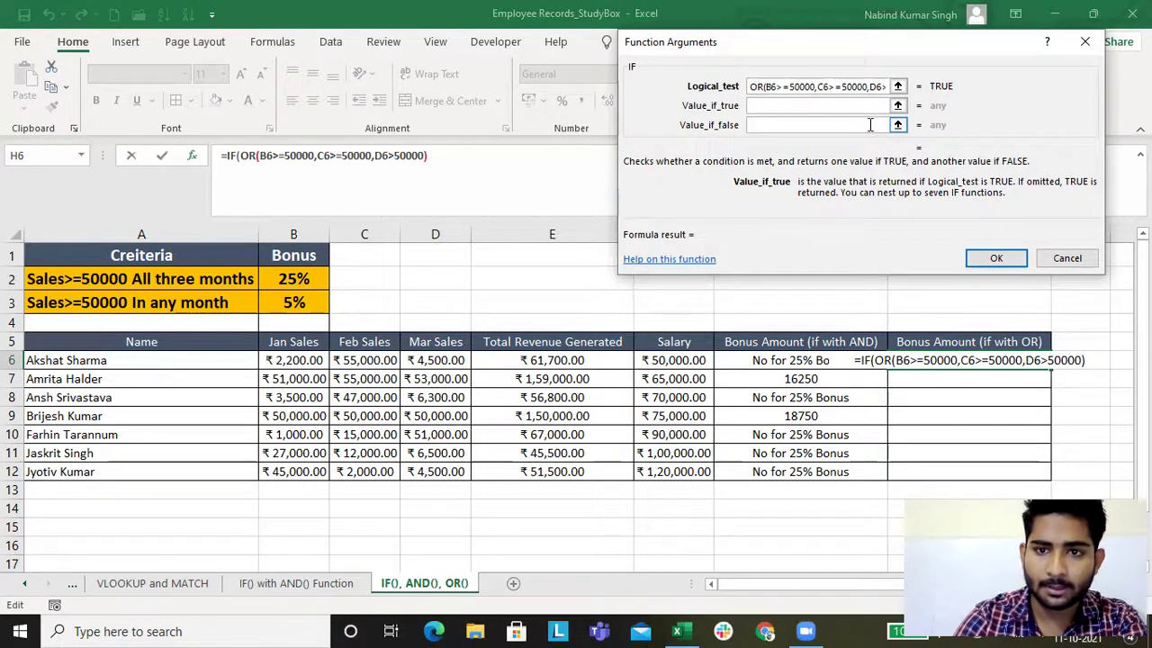
left_click(675, 360)
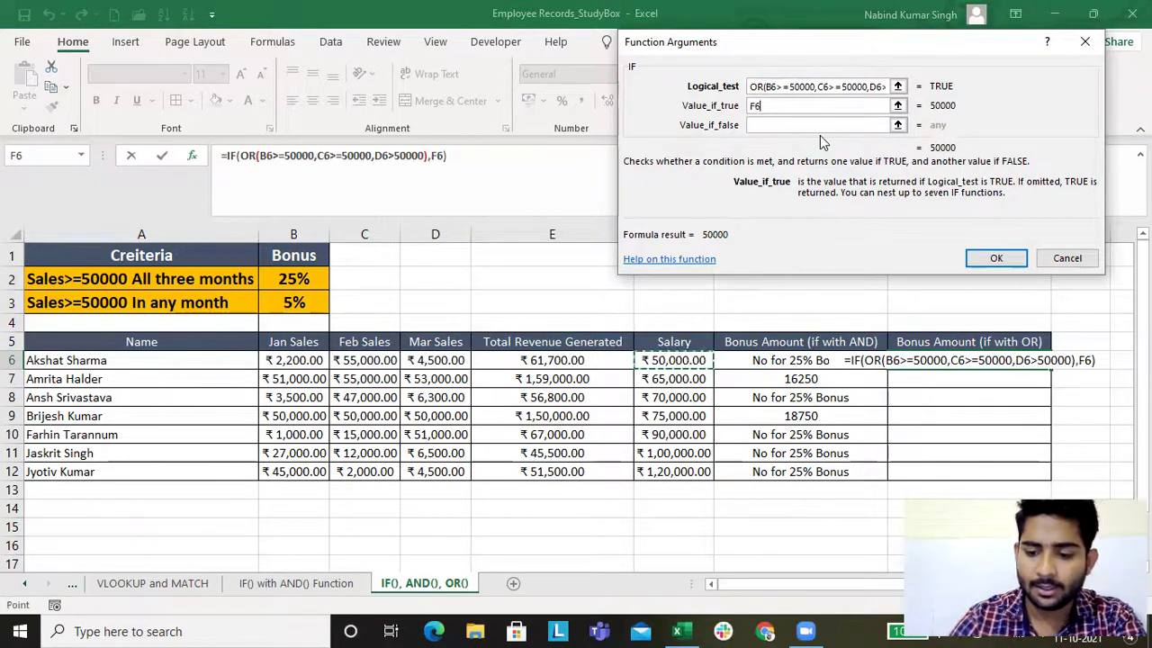
type("*")
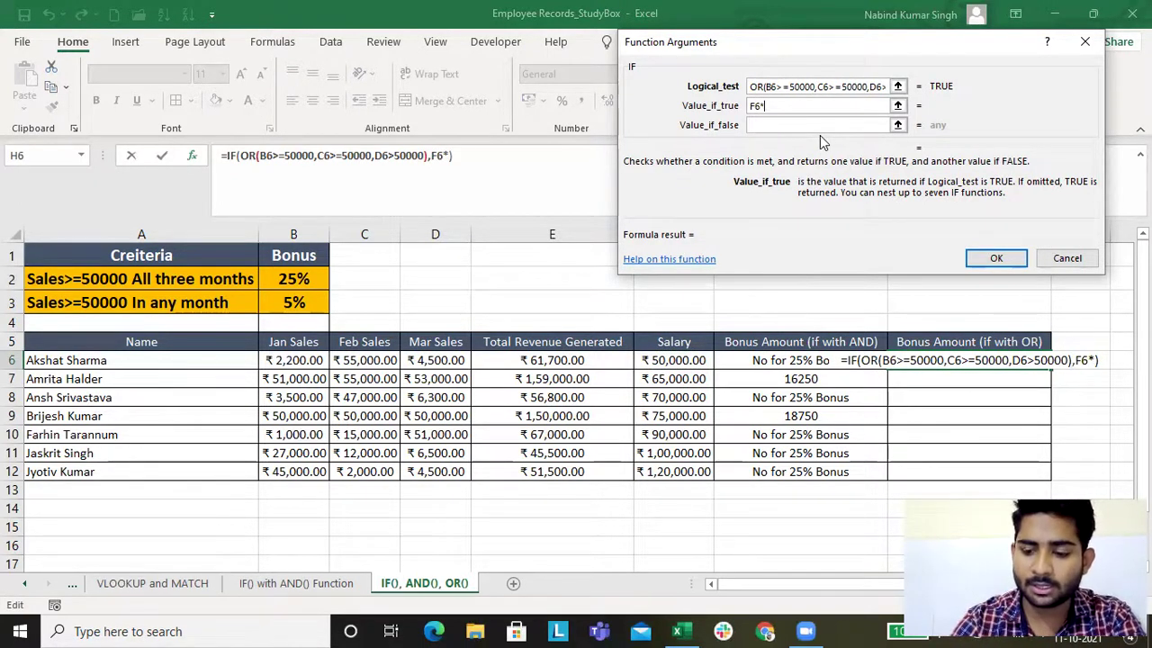
type("0.05")
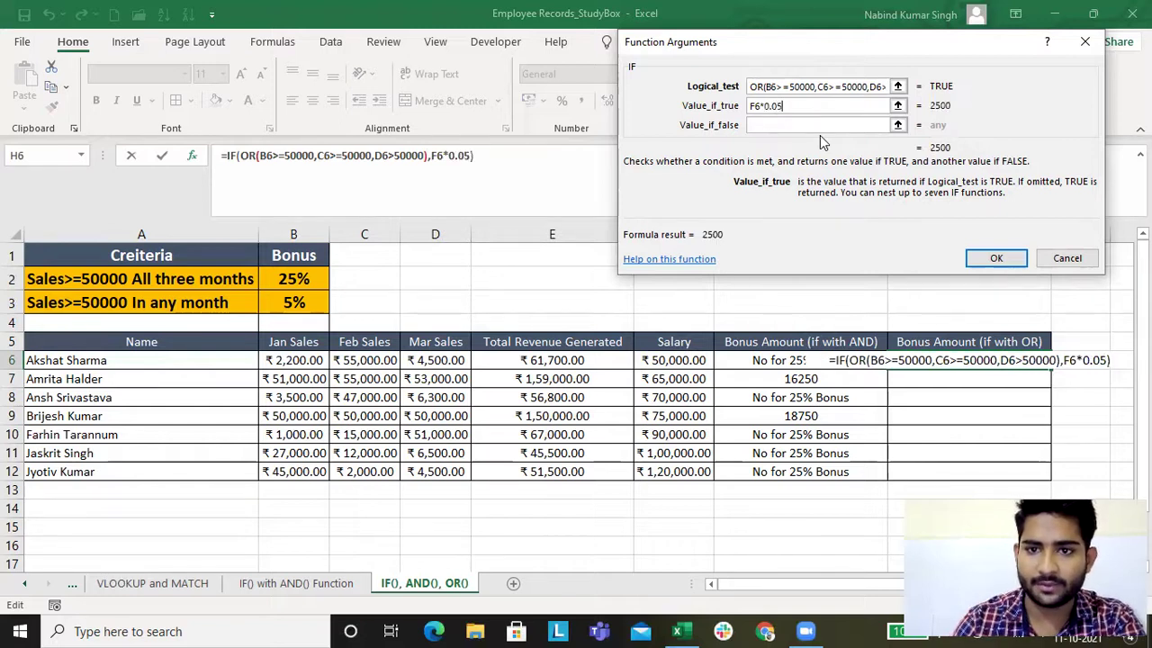
left_click(791, 126)
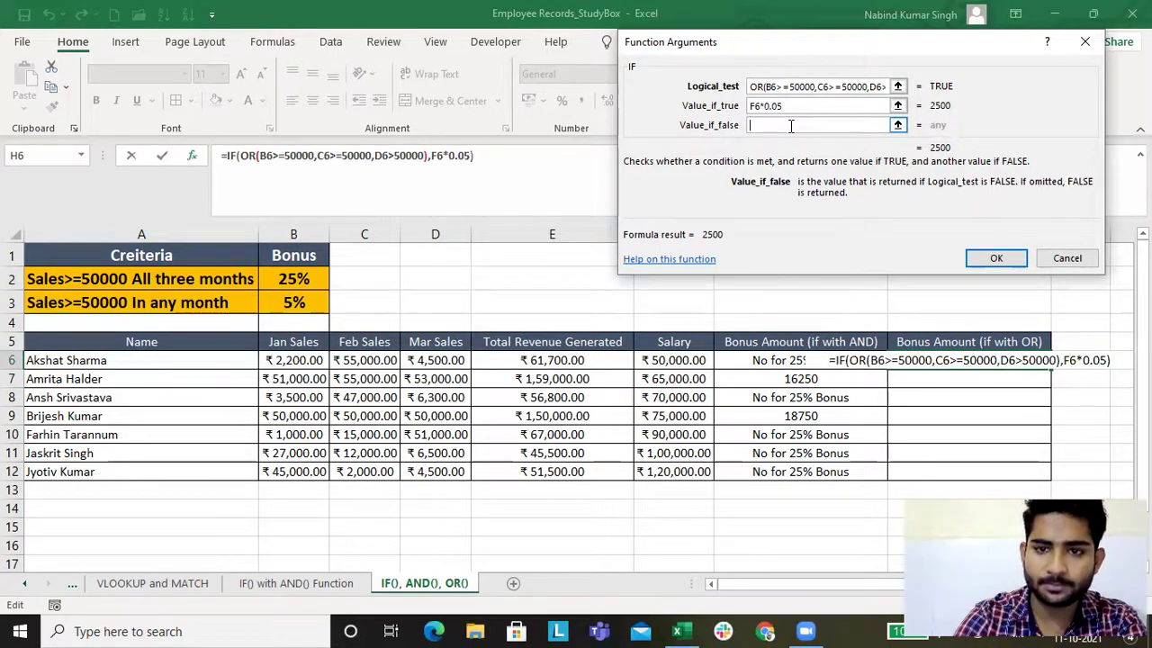
type("\"No for ")
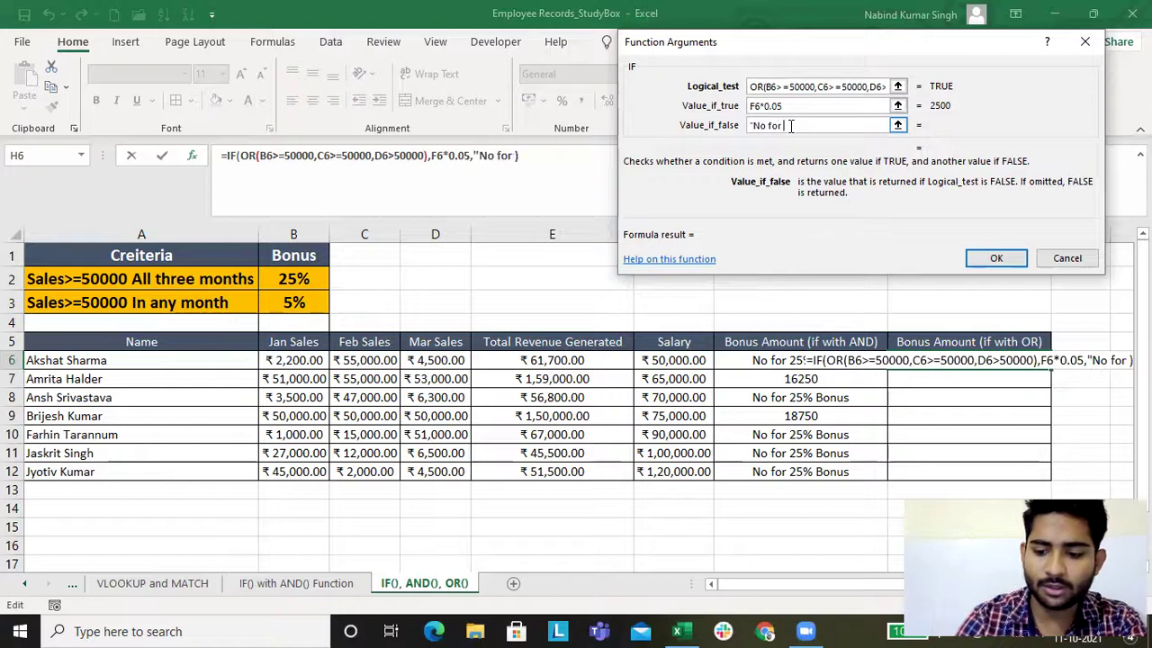
type("5% ")
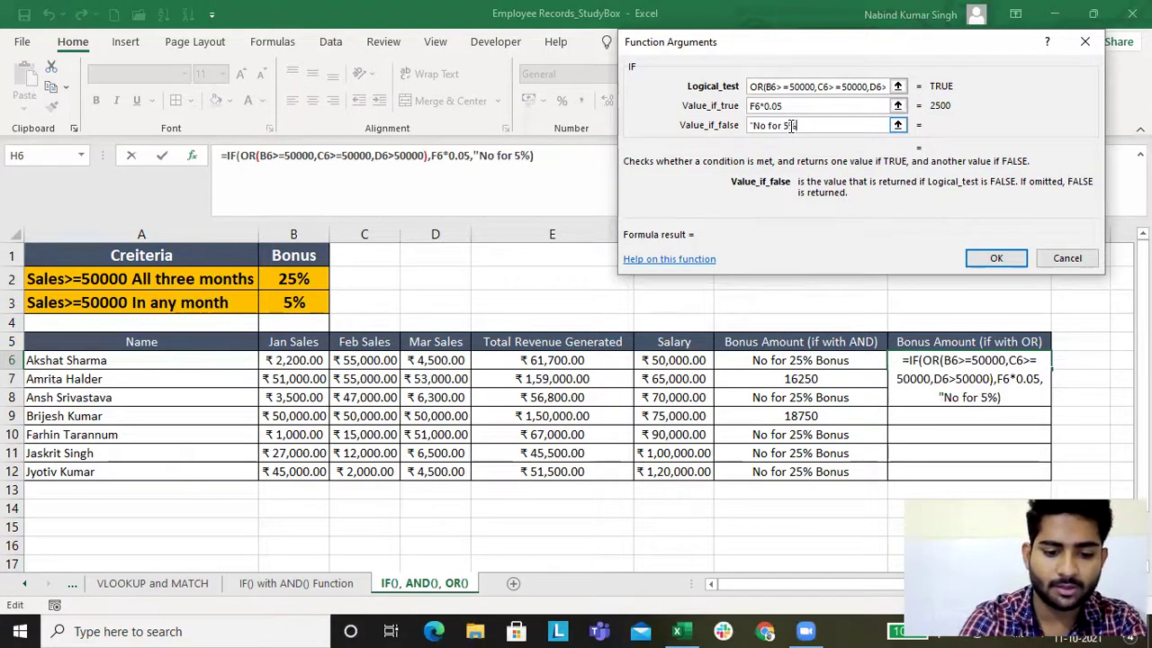
type("Bom")
key("BackSpace")
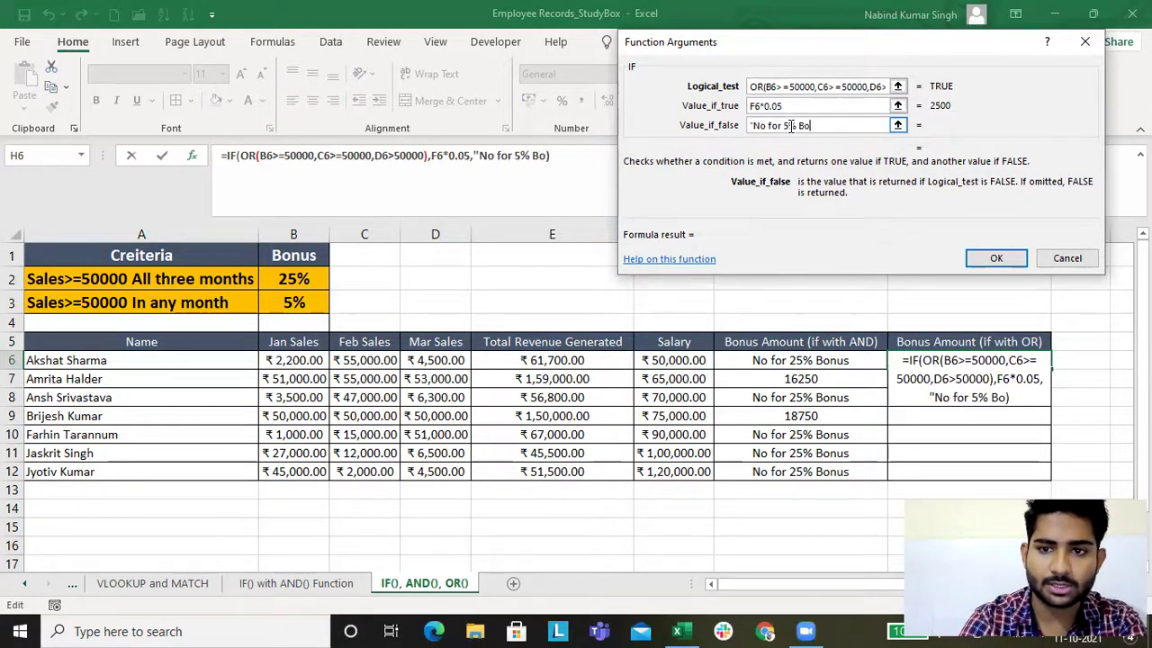
type("nus")
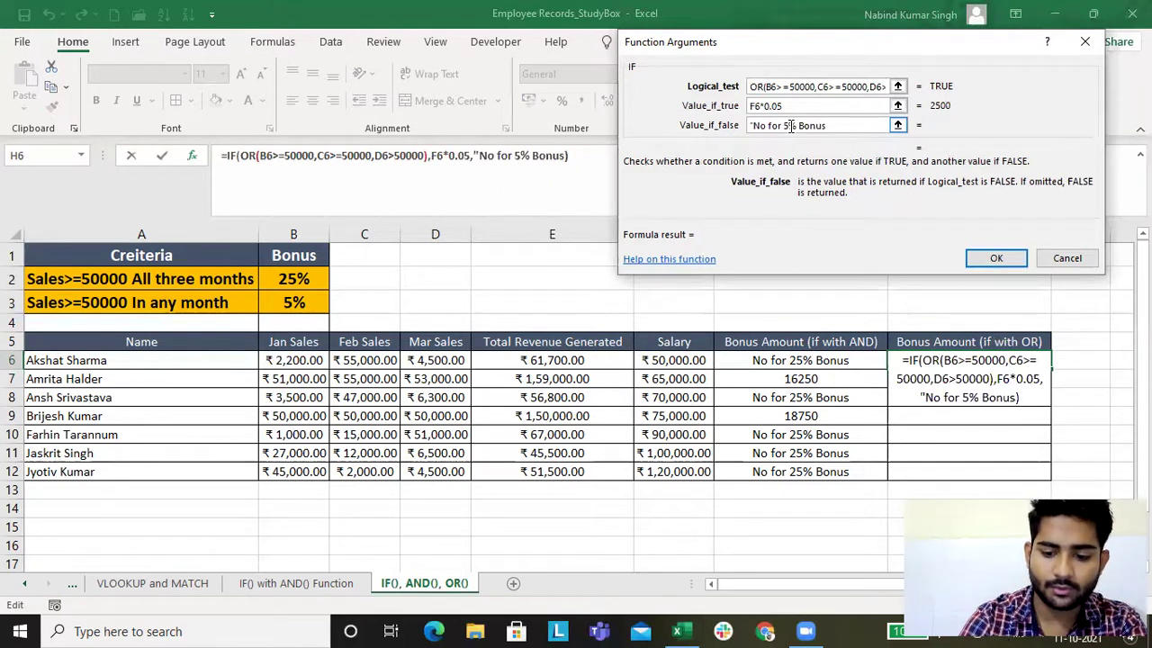
type("\"")
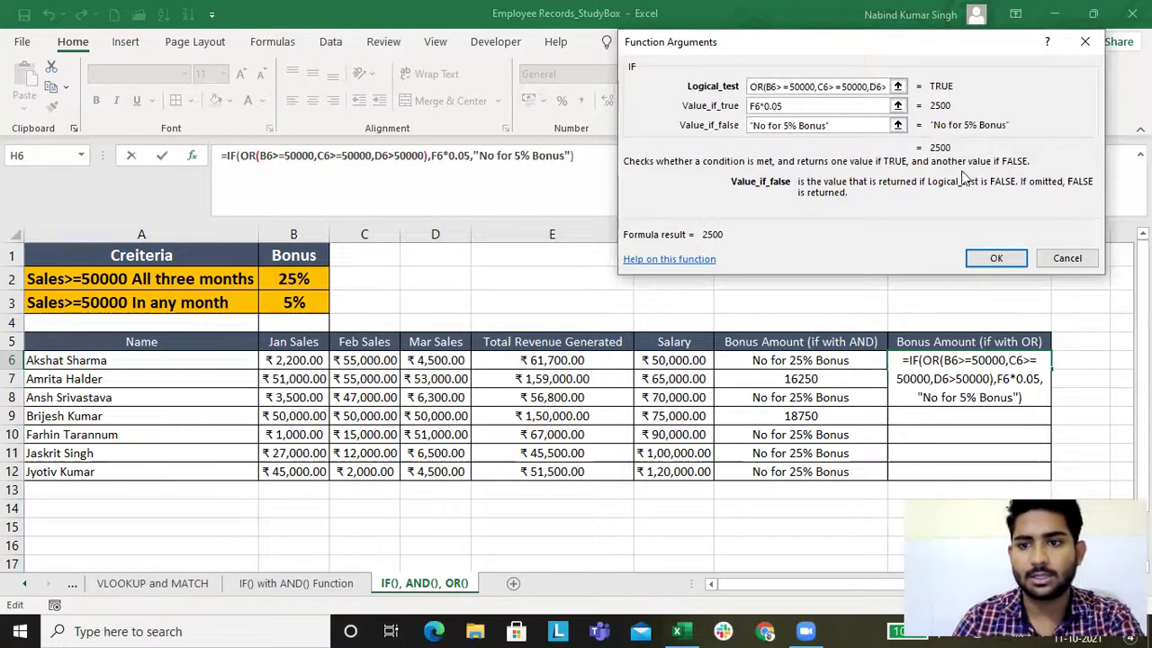
left_click(994, 258)
Fill H6's formula down through H12 with Ctrl+D, then check row 8's values
left_click_drag(993, 359, 970, 474)
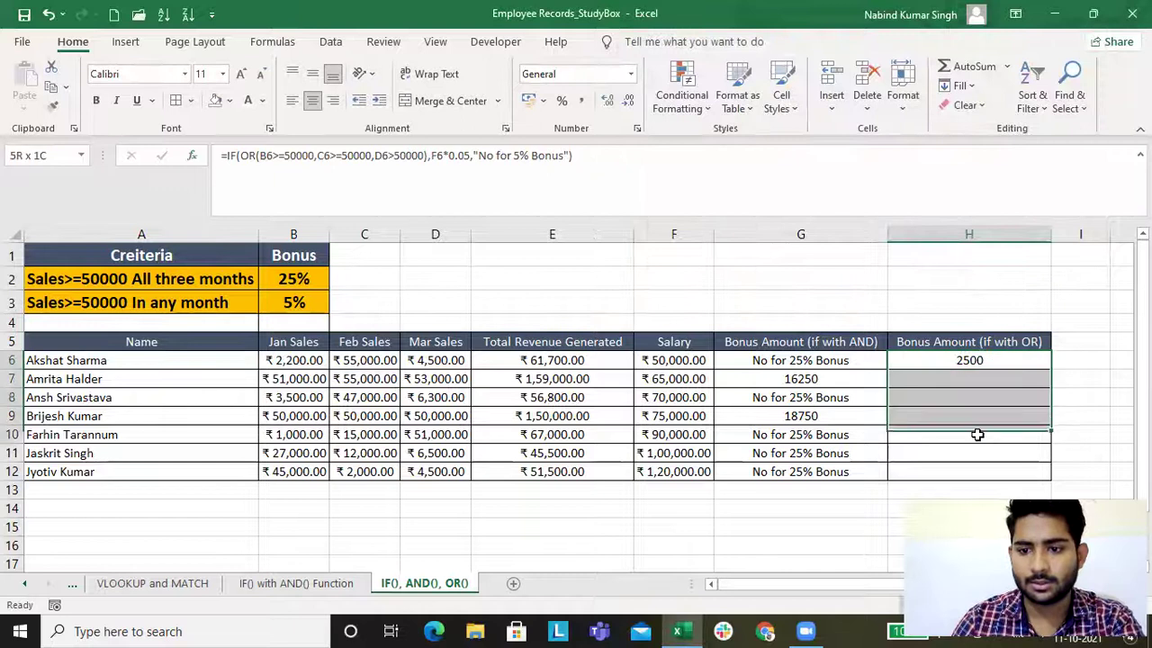
key("ctrl+d")
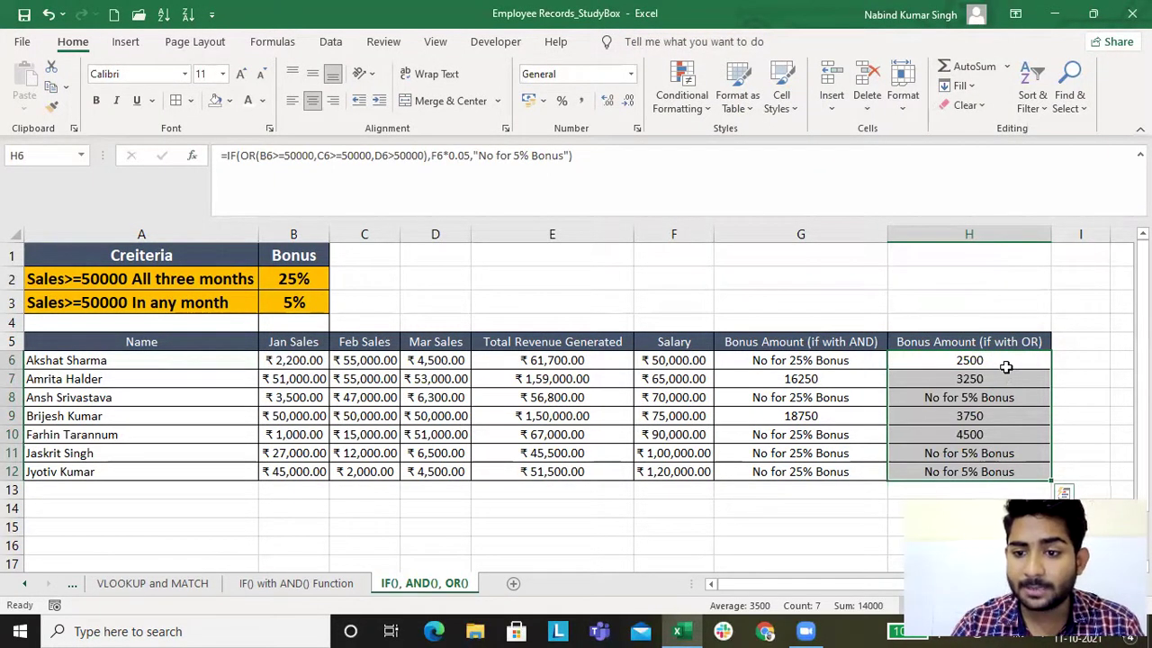
left_click(985, 399)
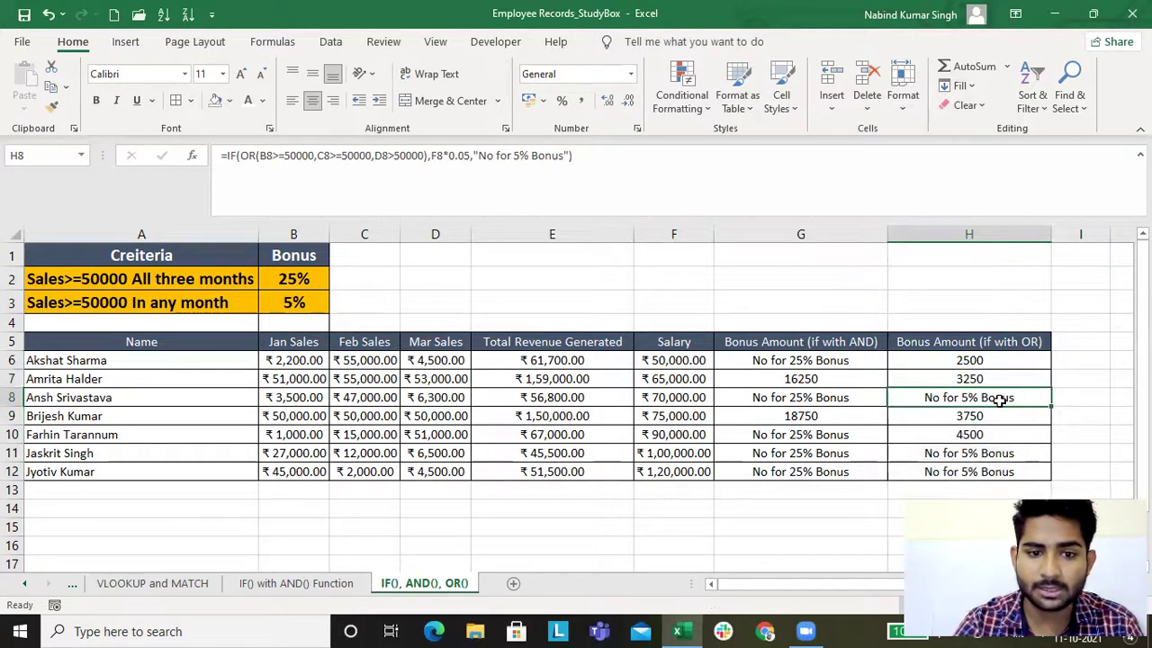
key("Left")
key("Left")
key("Left")
key("Left")
key("Left")
key("Left")
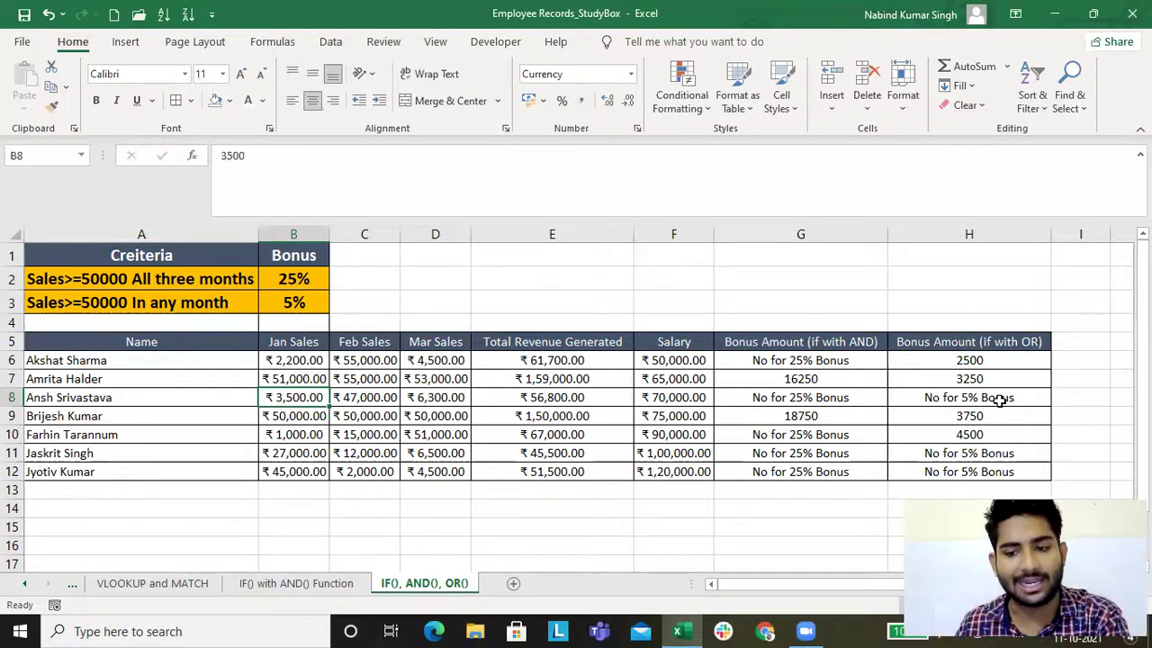
left_click(843, 358)
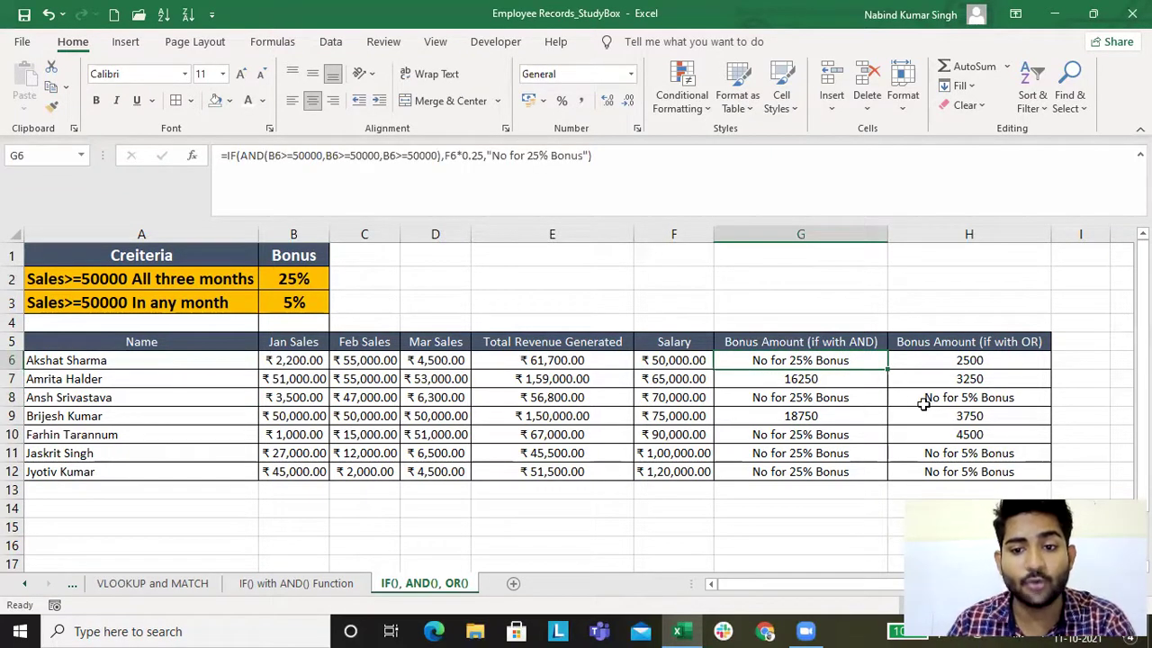
key("Left")
key("Left")
key("Left")
key("Left")
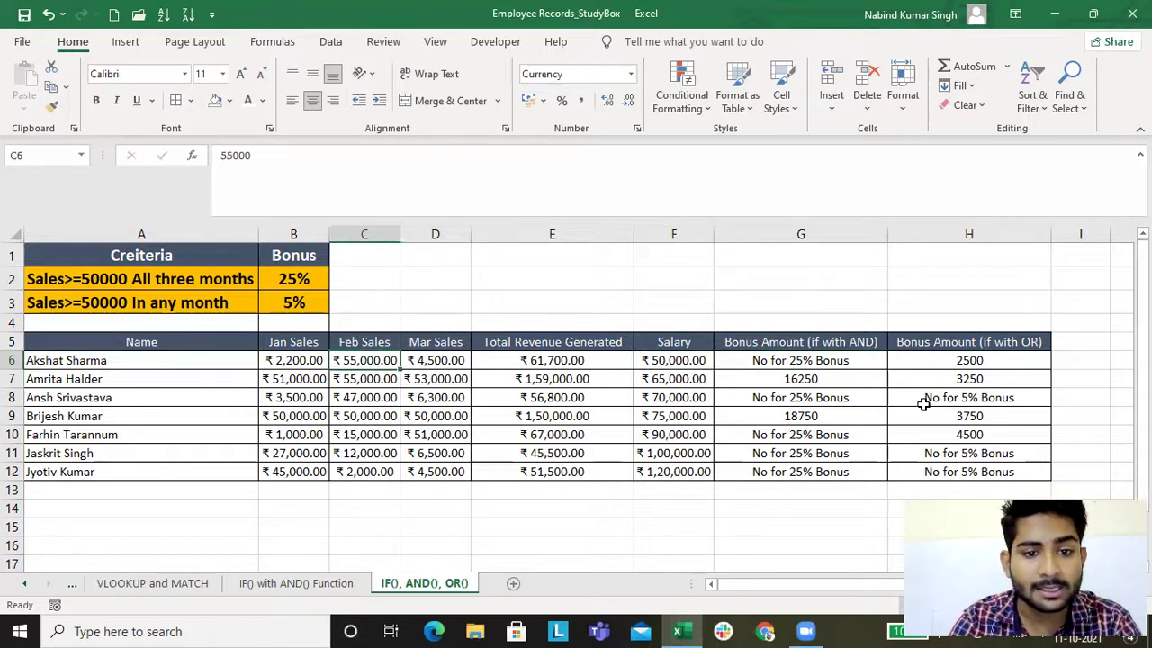
key("Left")
key("Right")
key("Right")
key("Left")
key("Right")
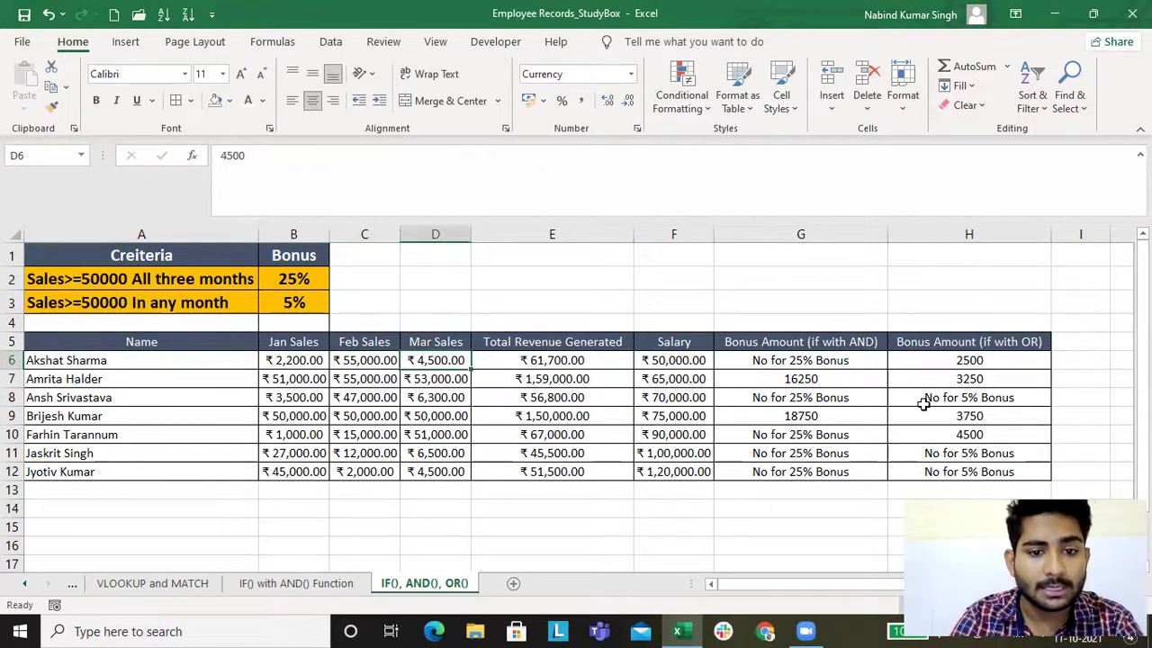
key("Left")
key("Left")
key("Right")
key("Right")
key("Right")
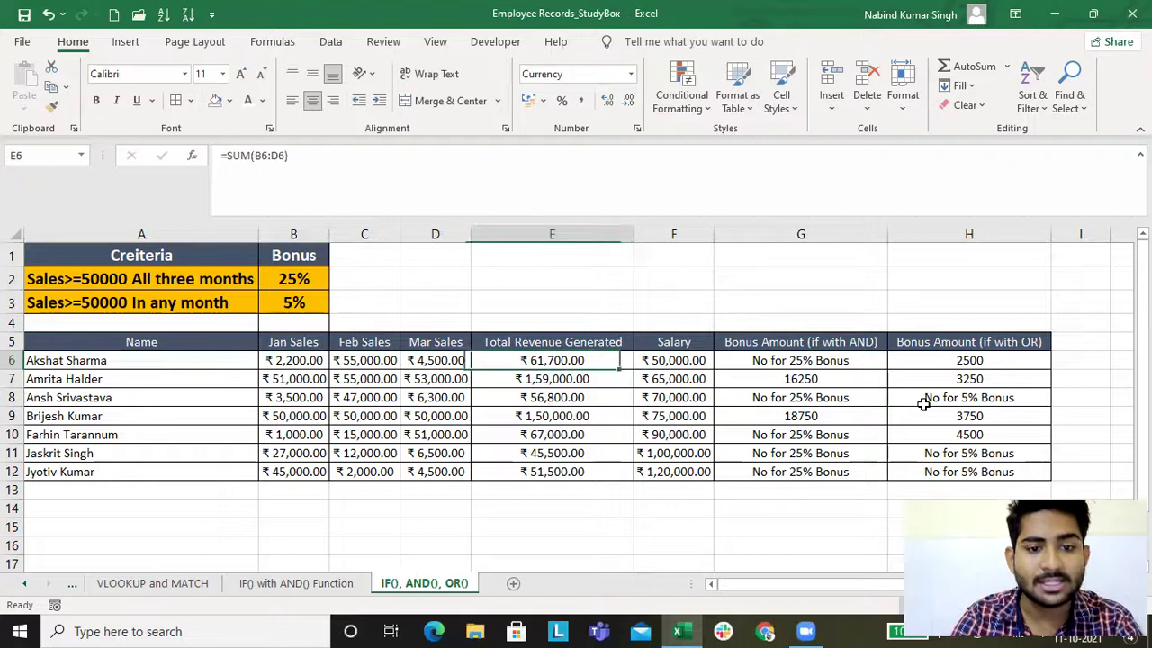
key("Right")
key("Right")
key("Right")
key("Right")
key("Left")
key("Left")
key("Left")
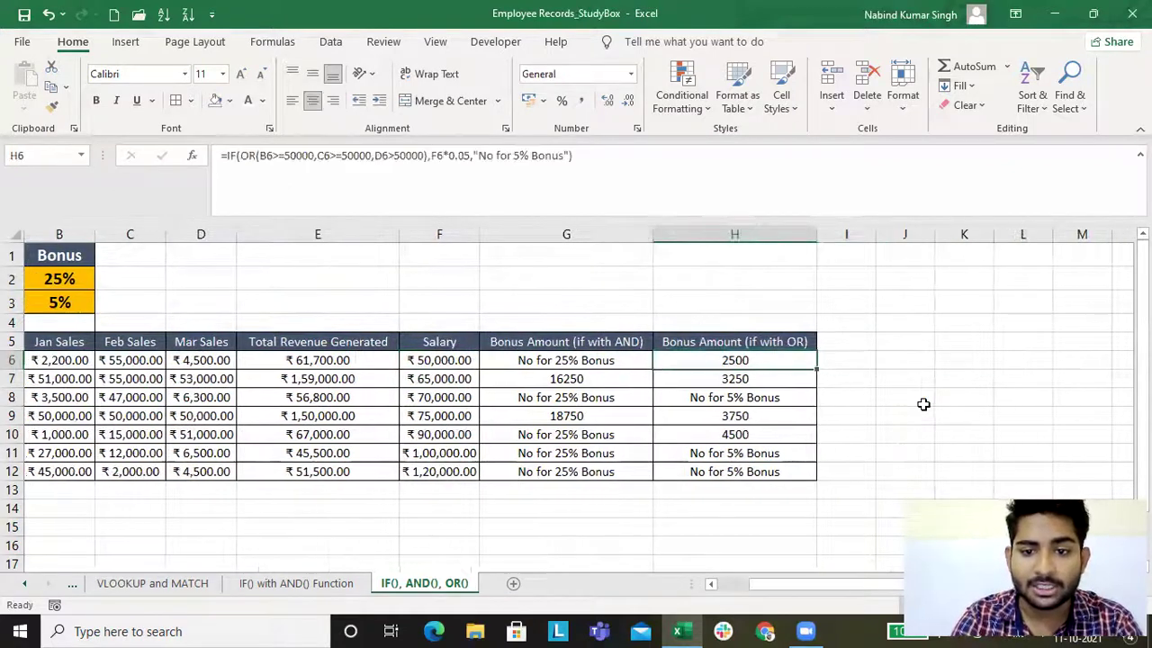
key("Left")
key("Left")
key("Left")
key("Left")
key("Left")
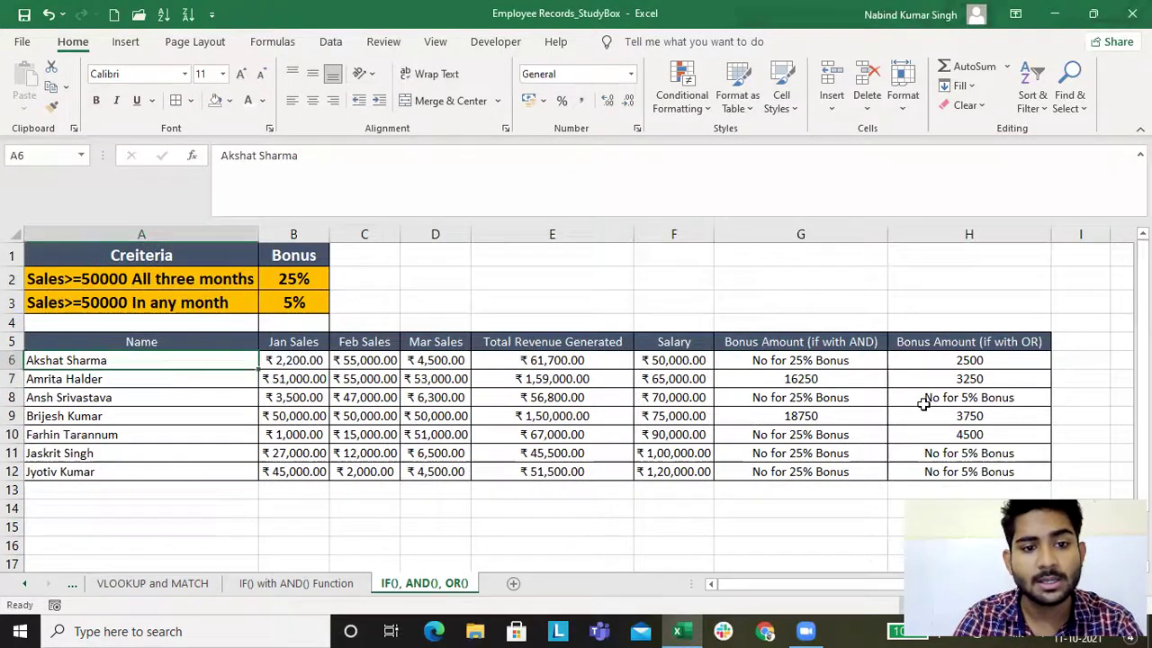
key("Right")
key("Right")
key("Right")
key("Left")
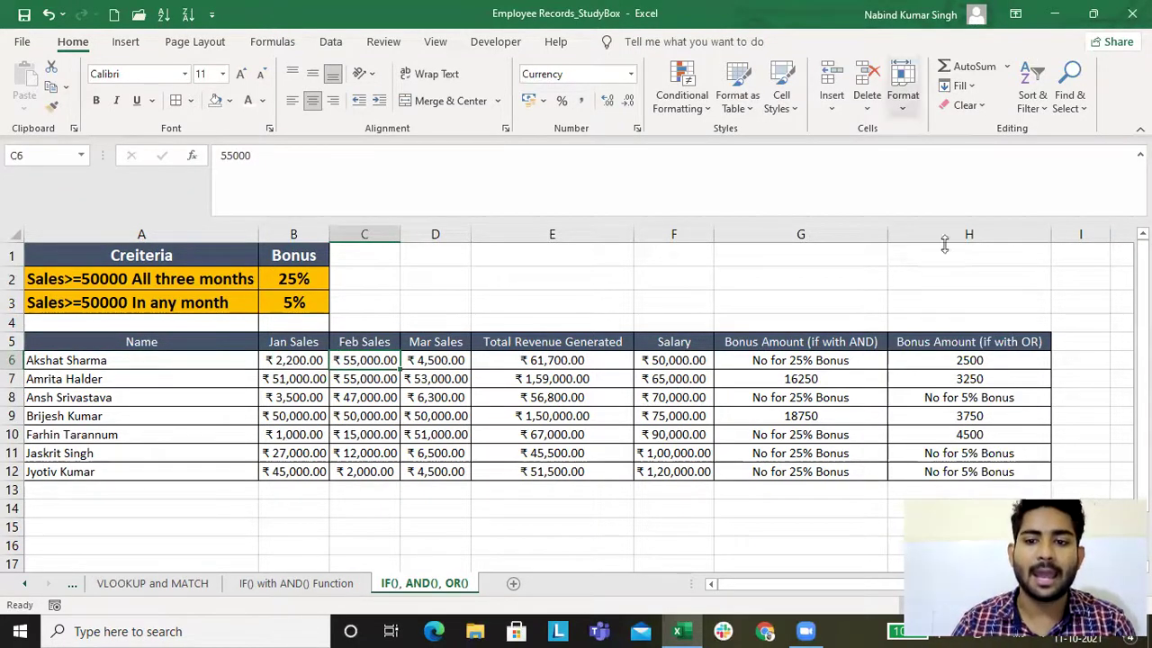
double_click(972, 360)
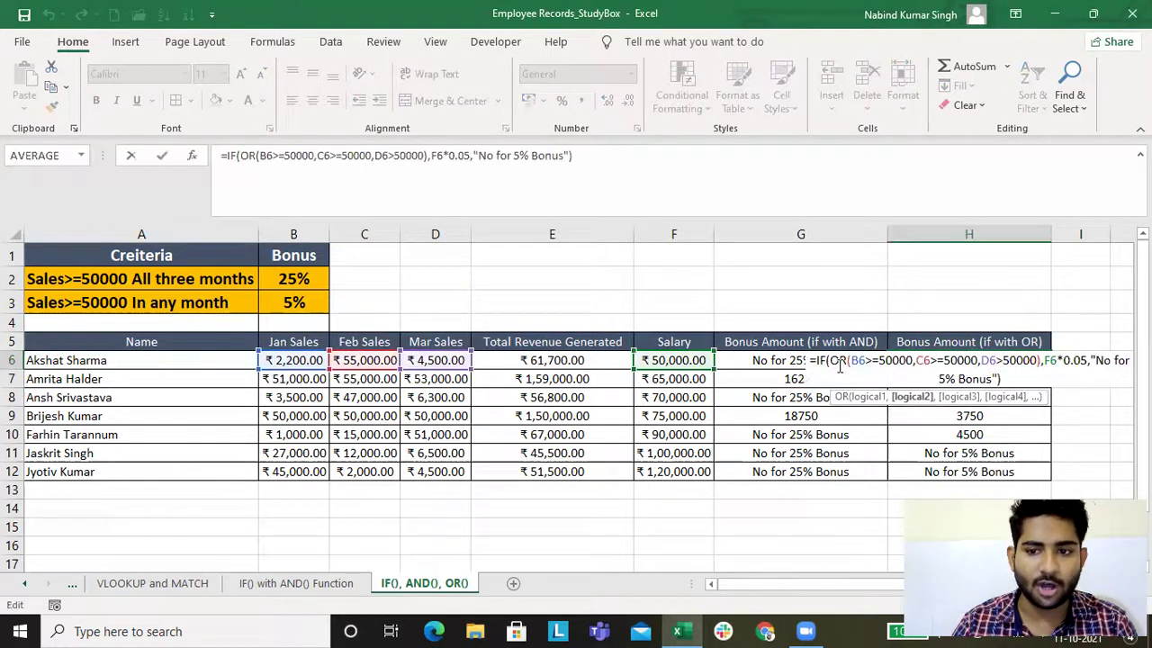
key("Escape")
double_click(776, 364)
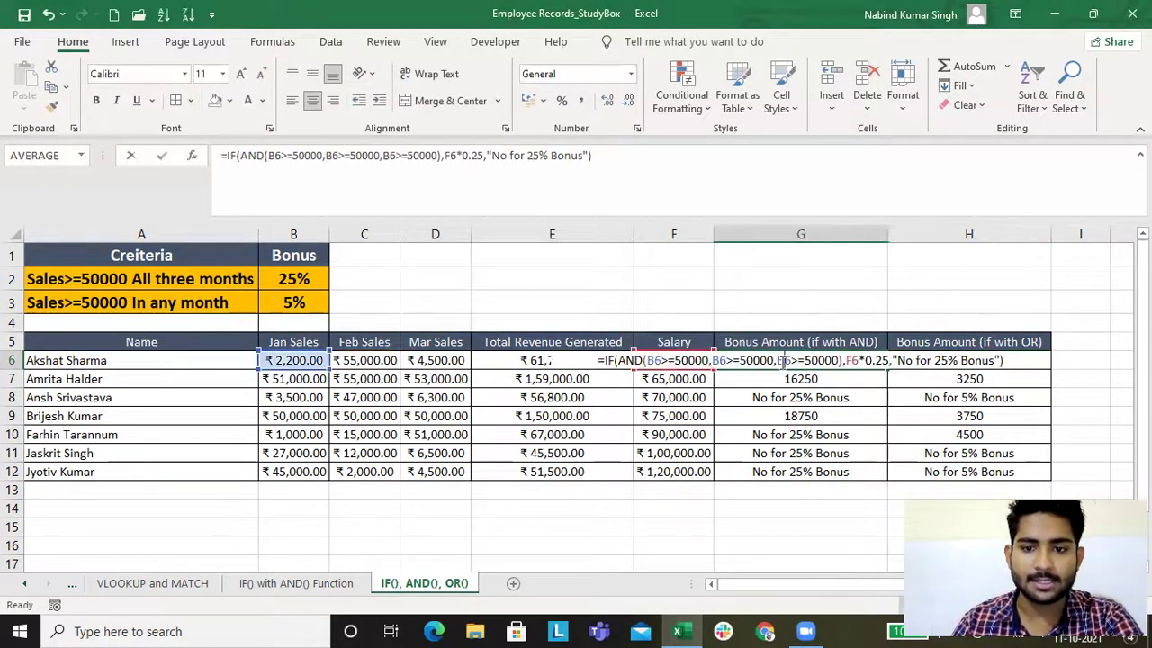
key("Escape")
key("Down")
key("Down")
key("Down")
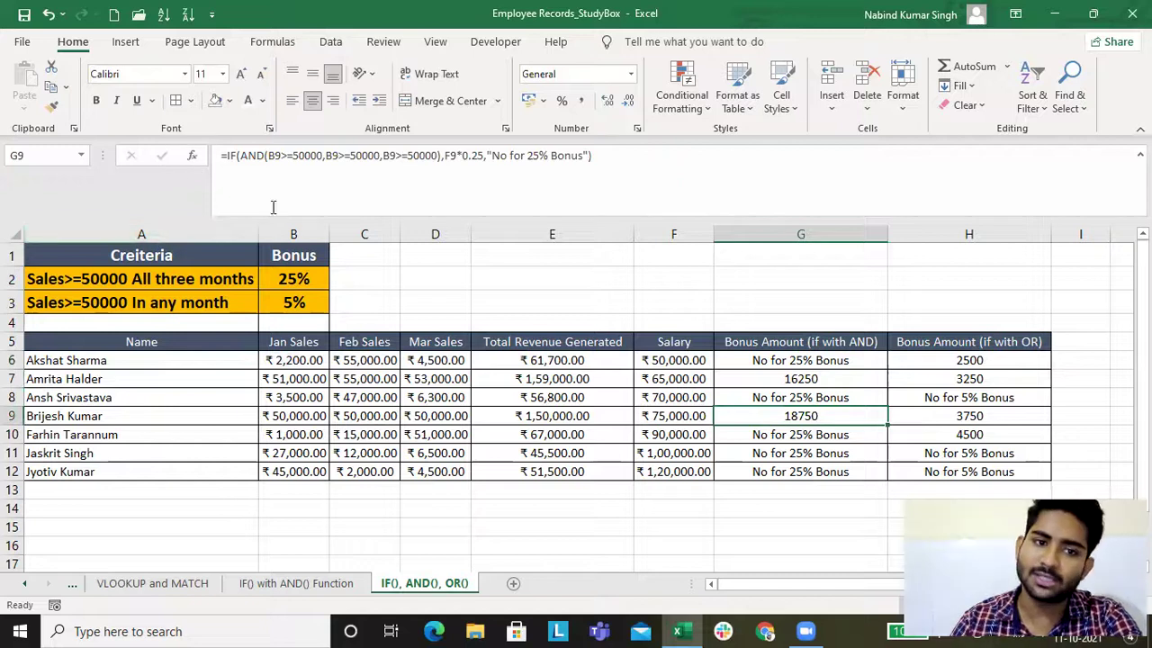